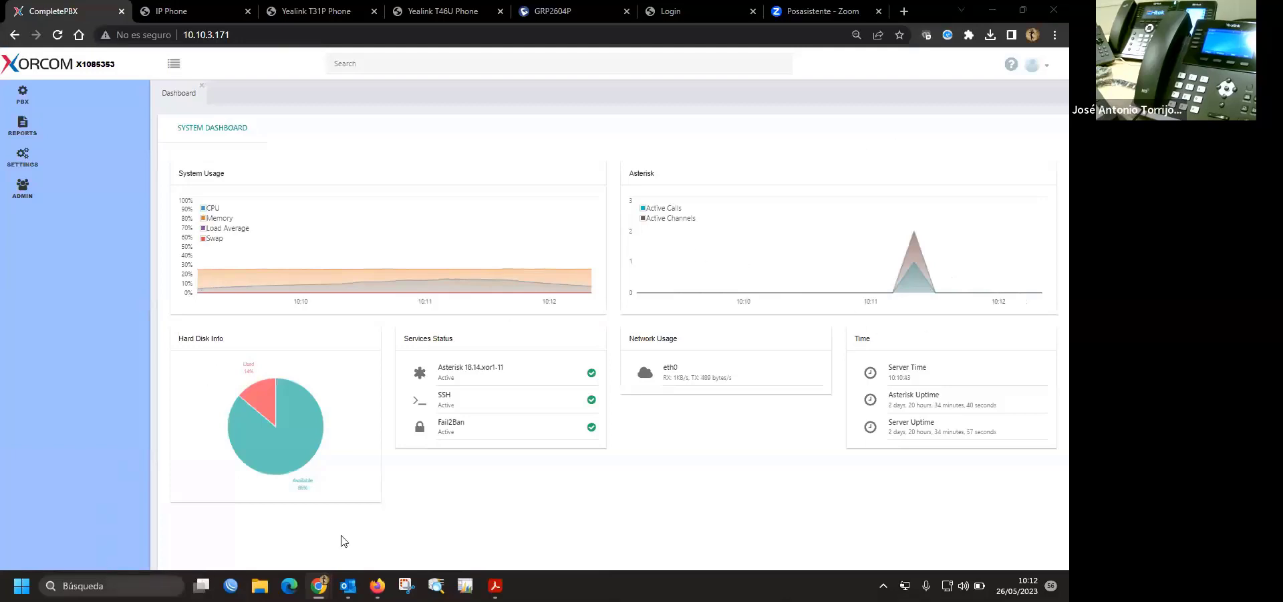
- Load the Salida_llamadas outbound route from PBX > External > Outbound Routes
{"action": "key", "text": "XF86WebCam"}
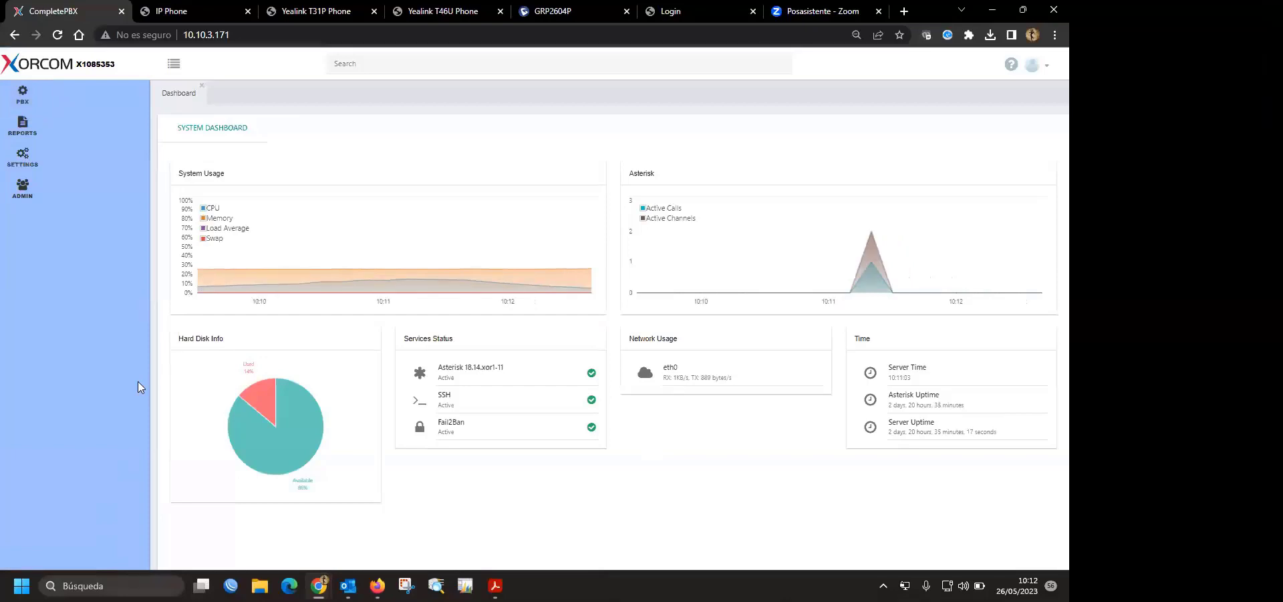
{"action": "left_click", "coordinate": [22, 93]}
{"action": "left_click", "coordinate": [101, 193]}
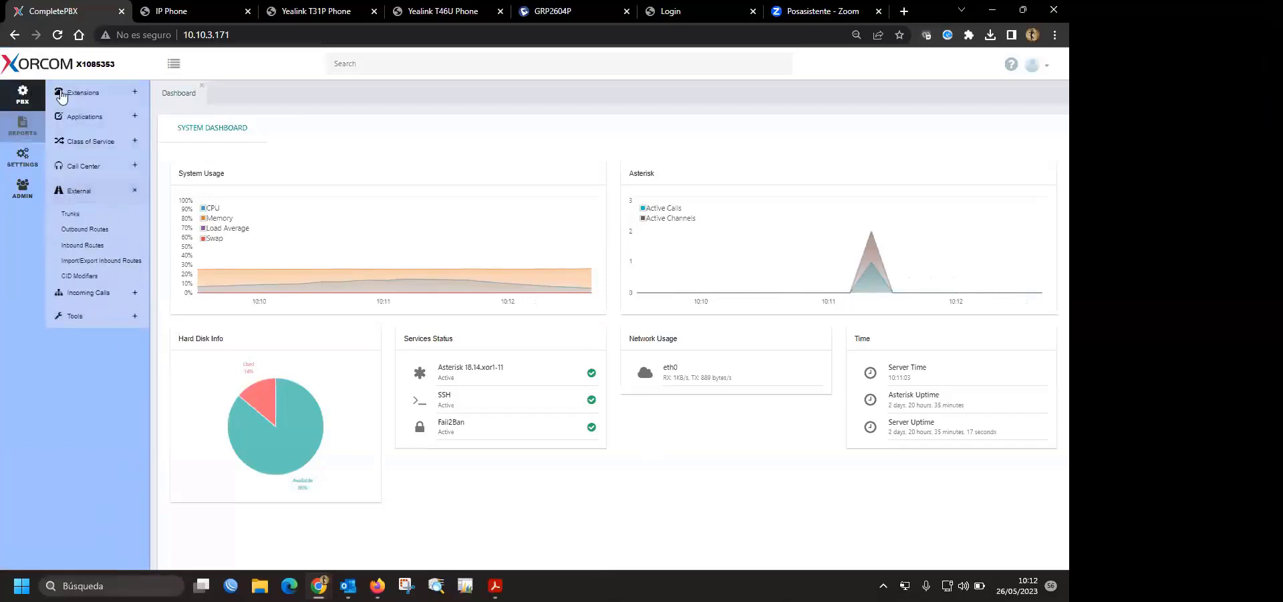
{"action": "left_click", "coordinate": [115, 229]}
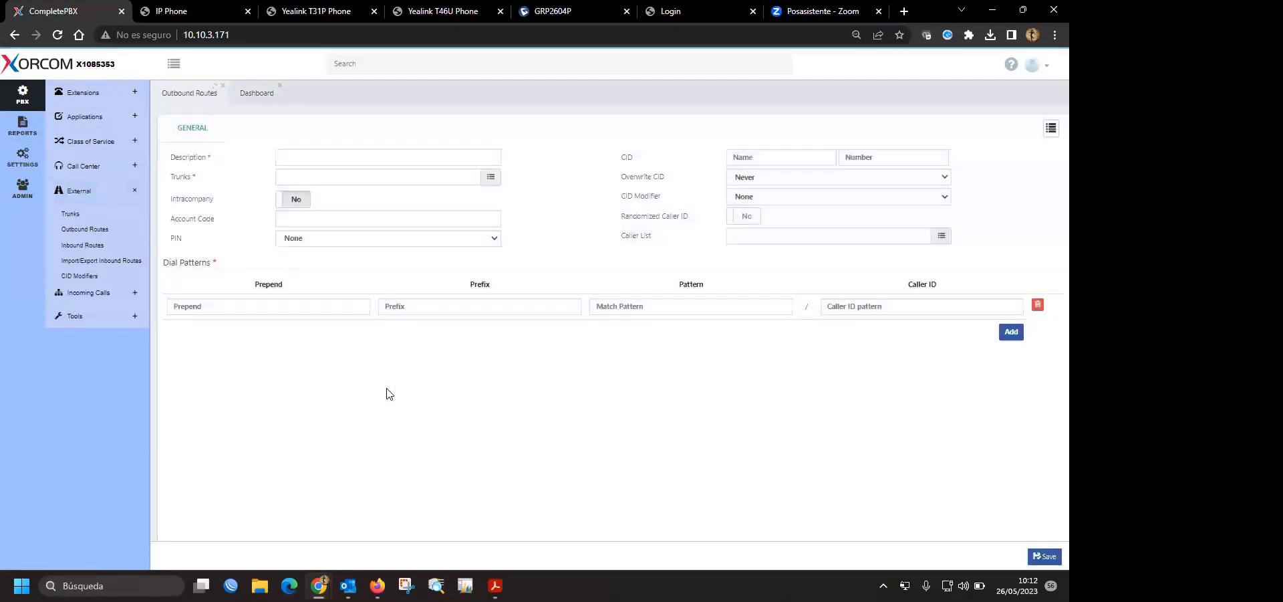
{"action": "left_click", "coordinate": [1049, 129]}
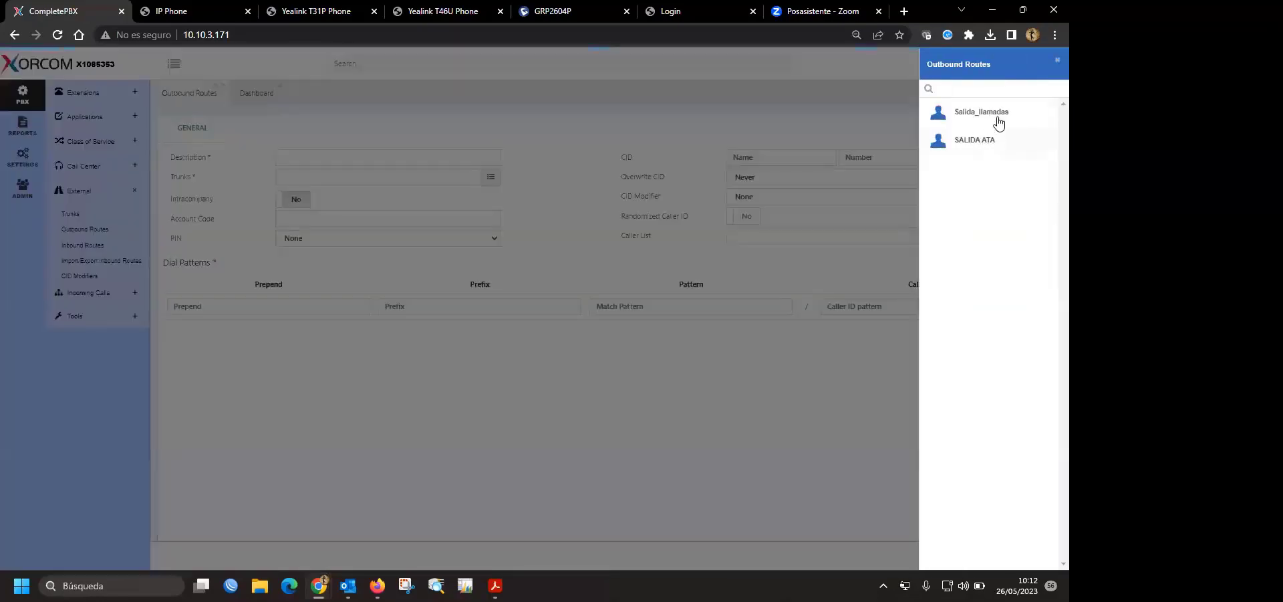
{"action": "left_click", "coordinate": [996, 121]}
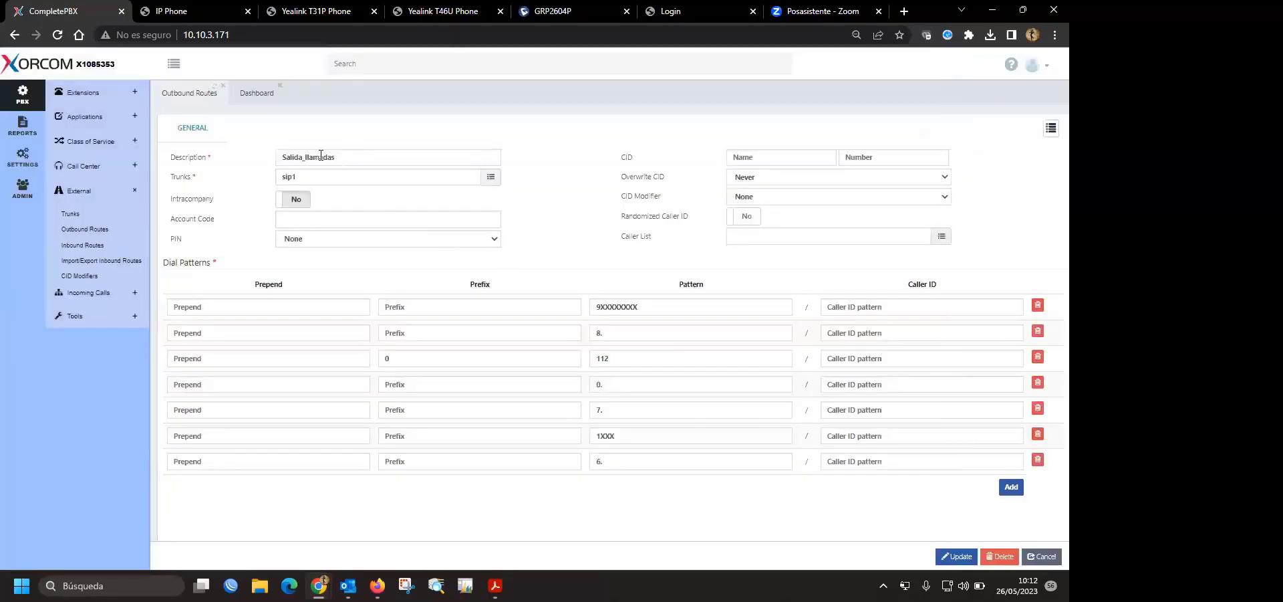
{"action": "left_click", "coordinate": [322, 155]}
{"action": "left_click", "coordinate": [599, 154]}
- Review the route's dial patterns, such as 9XXXXXXXX, 8. and 6
{"action": "left_click_drag", "start_coordinate": [202, 265], "coordinate": [164, 267]}
{"action": "left_click", "coordinate": [385, 263]}
{"action": "double_click", "coordinate": [647, 310]}
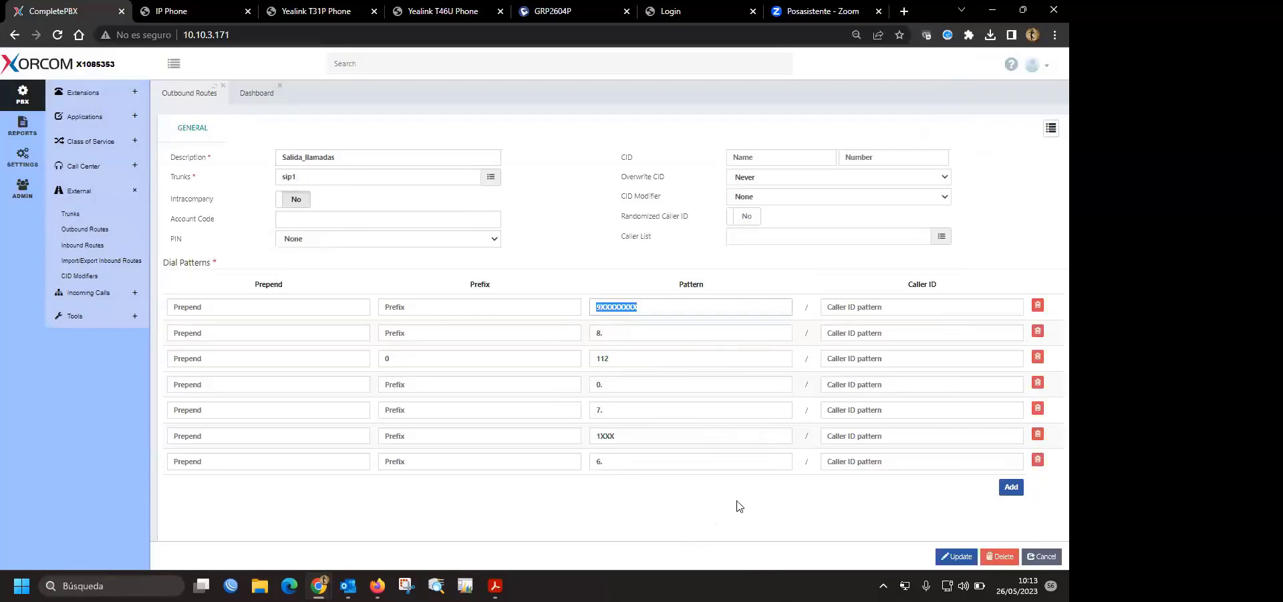
{"action": "left_click_drag", "start_coordinate": [638, 307], "coordinate": [591, 310]}
{"action": "left_click", "coordinate": [635, 309]}
{"action": "double_click", "coordinate": [619, 308]}
{"action": "left_click", "coordinate": [656, 305]}
{"action": "double_click", "coordinate": [615, 463]}
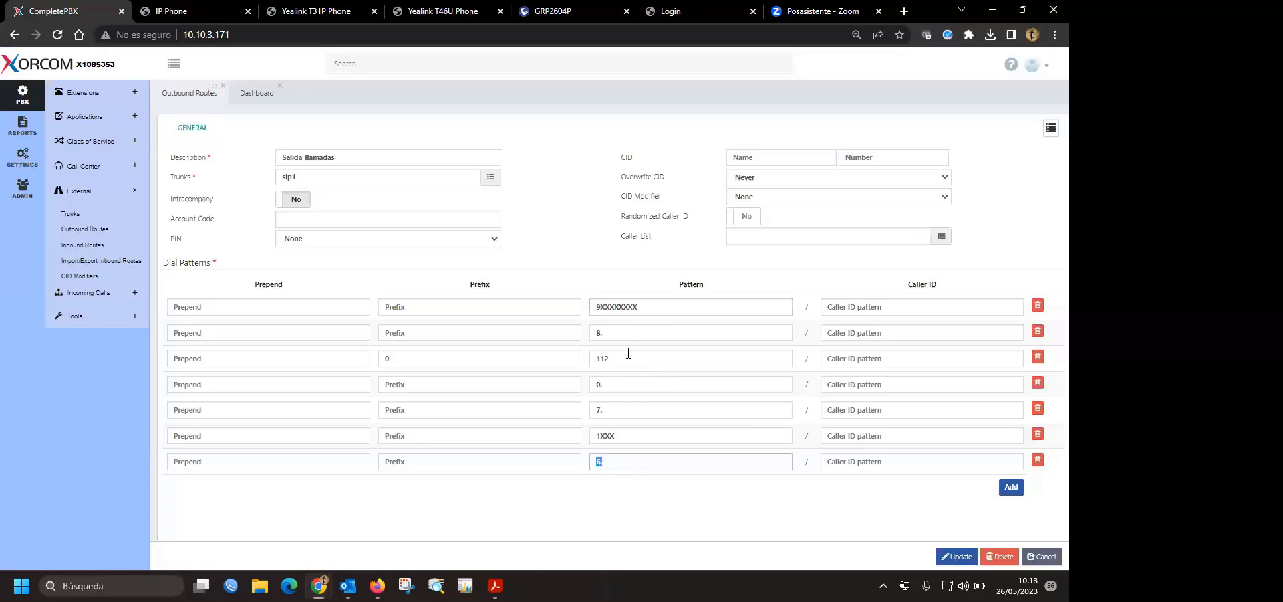
{"action": "left_click", "coordinate": [609, 333]}
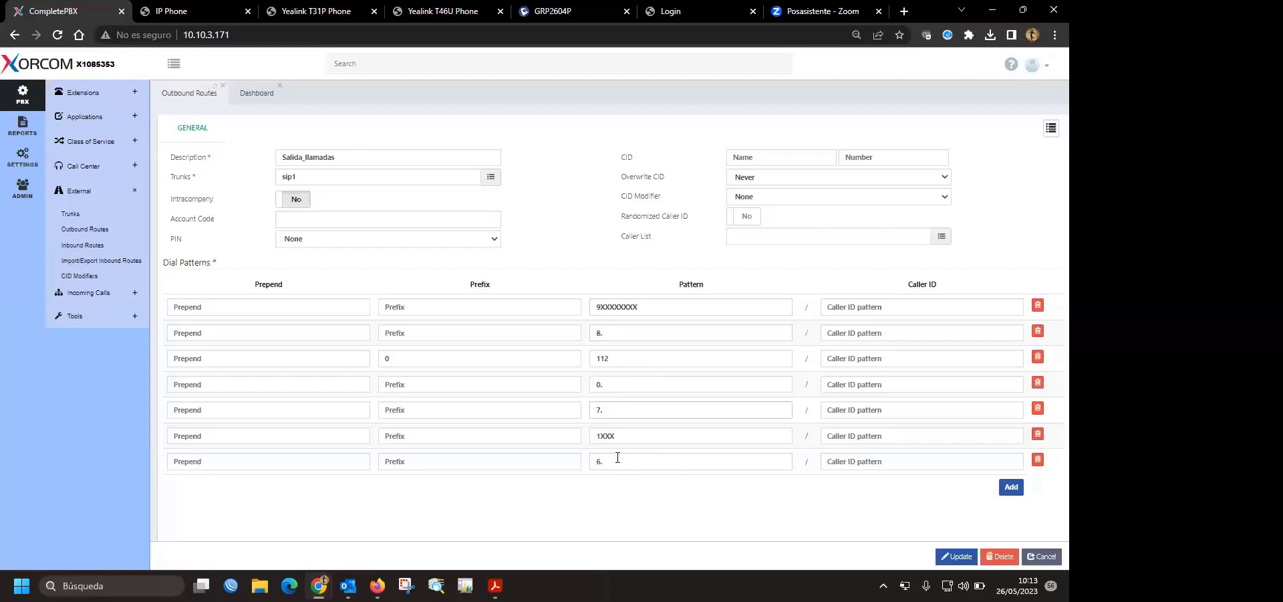
{"action": "double_click", "coordinate": [592, 462]}
{"action": "left_click", "coordinate": [639, 491]}
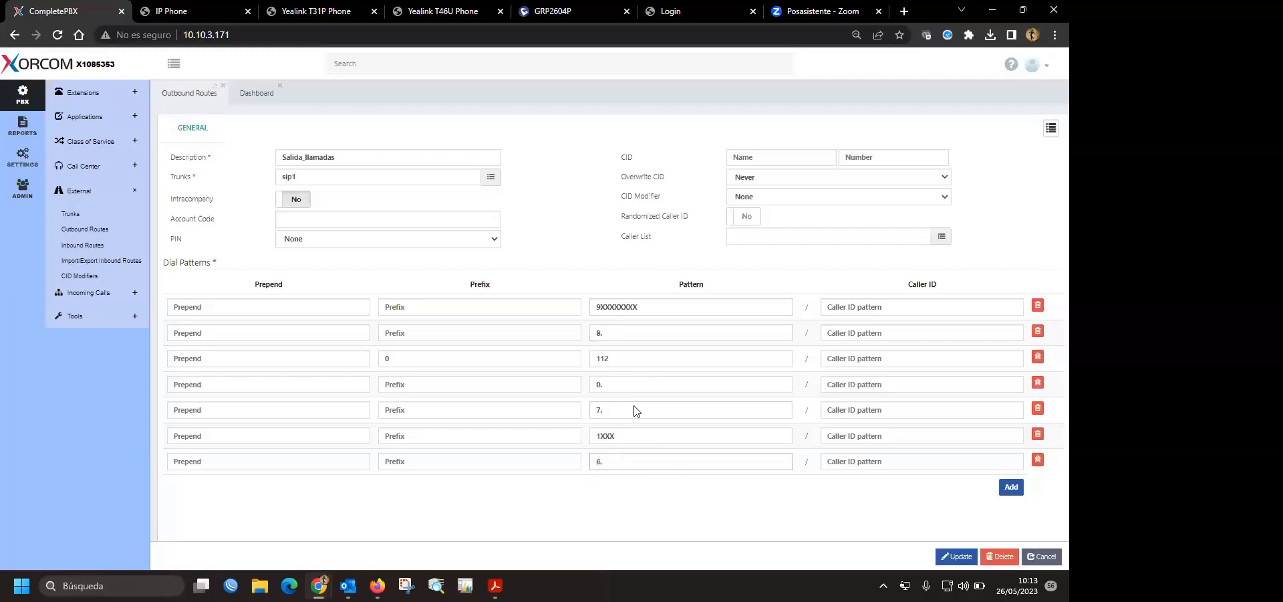
- Show the Pattern column help listing the characters allowed for number matching
{"action": "mouse_move", "coordinate": [692, 284]}
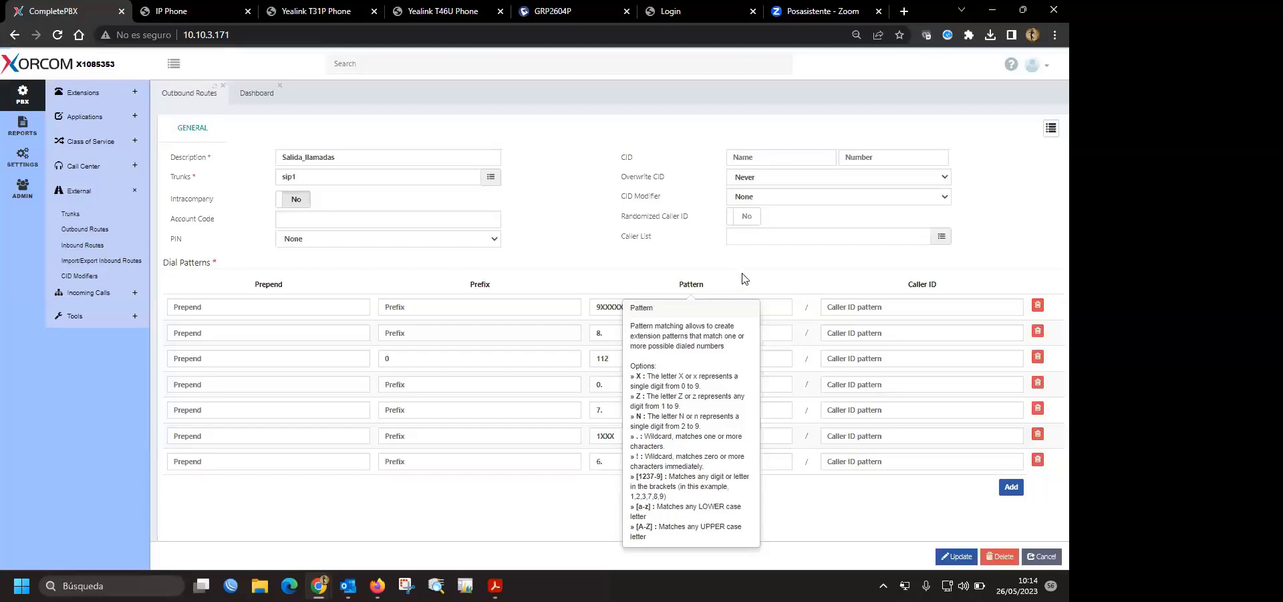
- Change the 8. pattern to 8XXXXXXXX using the autocomplete suggestion
{"action": "double_click", "coordinate": [623, 308]}
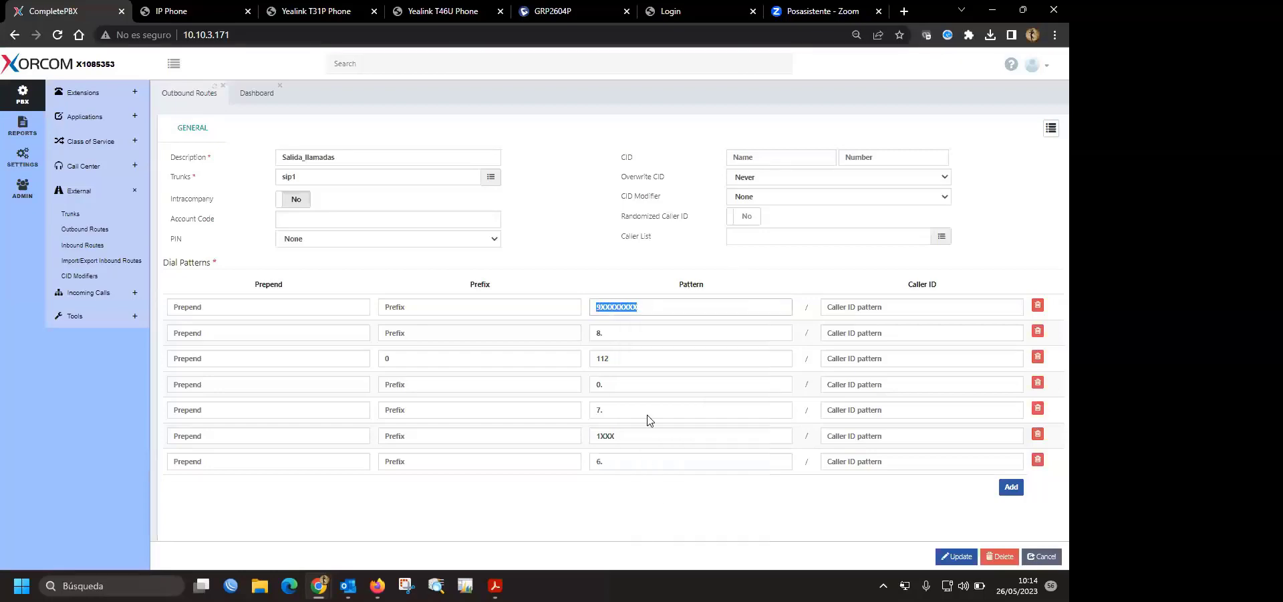
{"action": "left_click", "coordinate": [602, 309]}
{"action": "left_click_drag", "start_coordinate": [601, 309], "coordinate": [643, 306]}
{"action": "left_click", "coordinate": [635, 328]}
{"action": "key", "text": "BackSpace"}
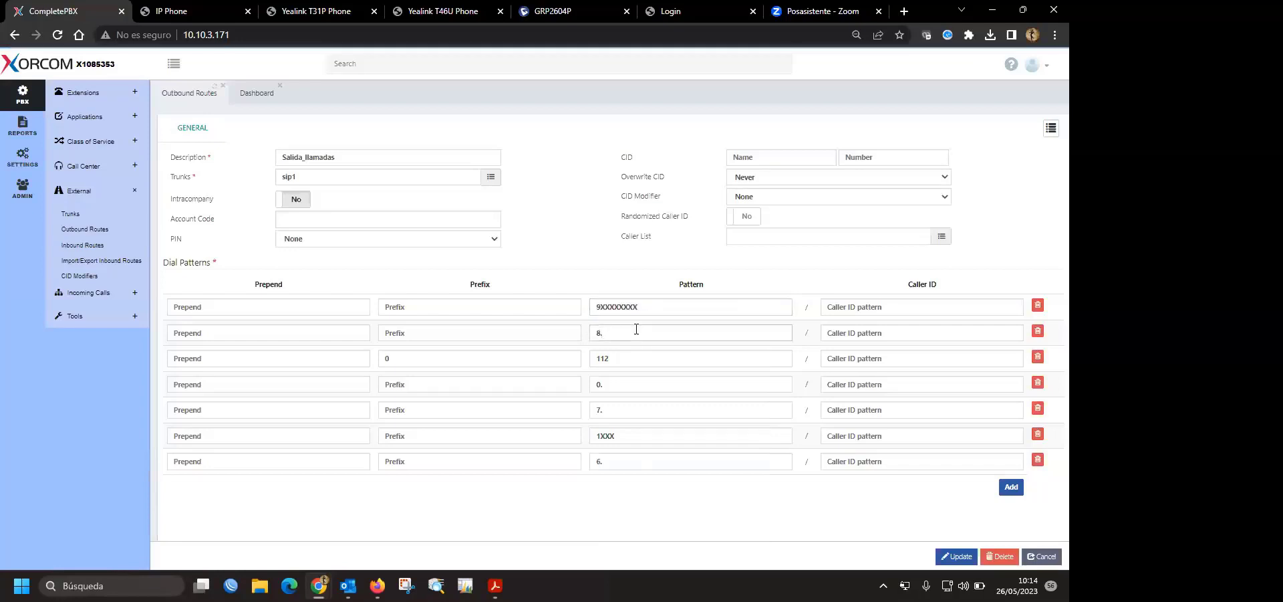
{"action": "key", "text": "Down"}
{"action": "key", "text": "Return"}
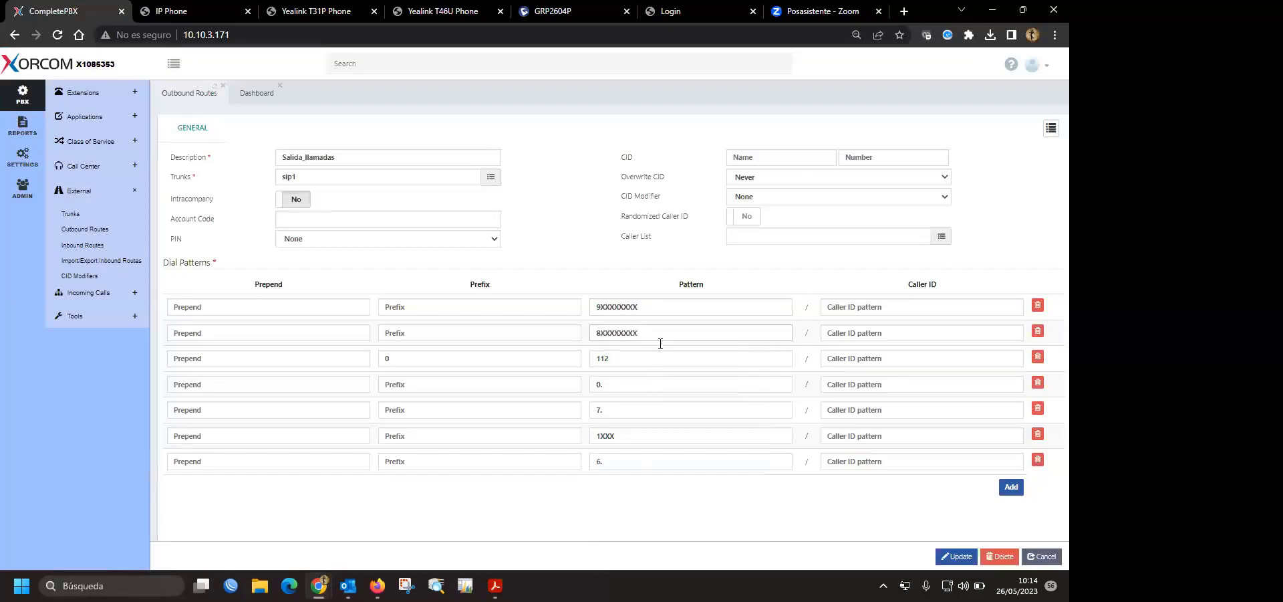
- Change the 7. and 6. patterns to 7XXXXXXXX and 6XXXXXXXX
{"action": "left_click", "coordinate": [624, 404]}
{"action": "key", "text": "BackSpace"}
{"action": "key", "text": "Down"}
{"action": "key", "text": "Return"}
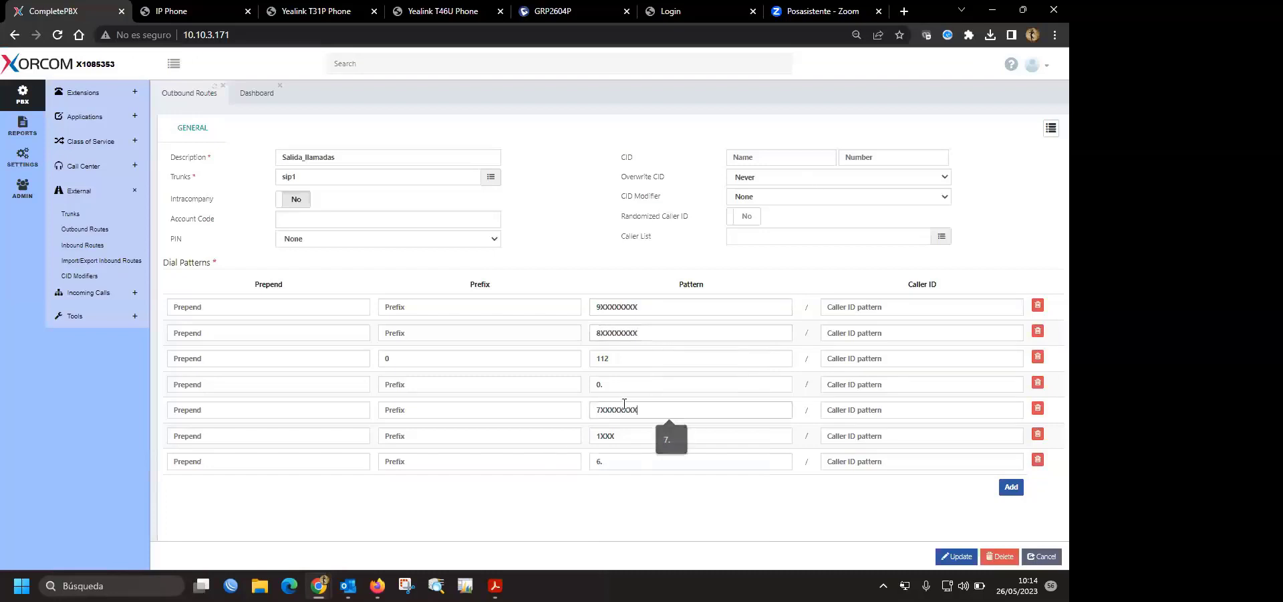
{"action": "key", "text": "Down"}
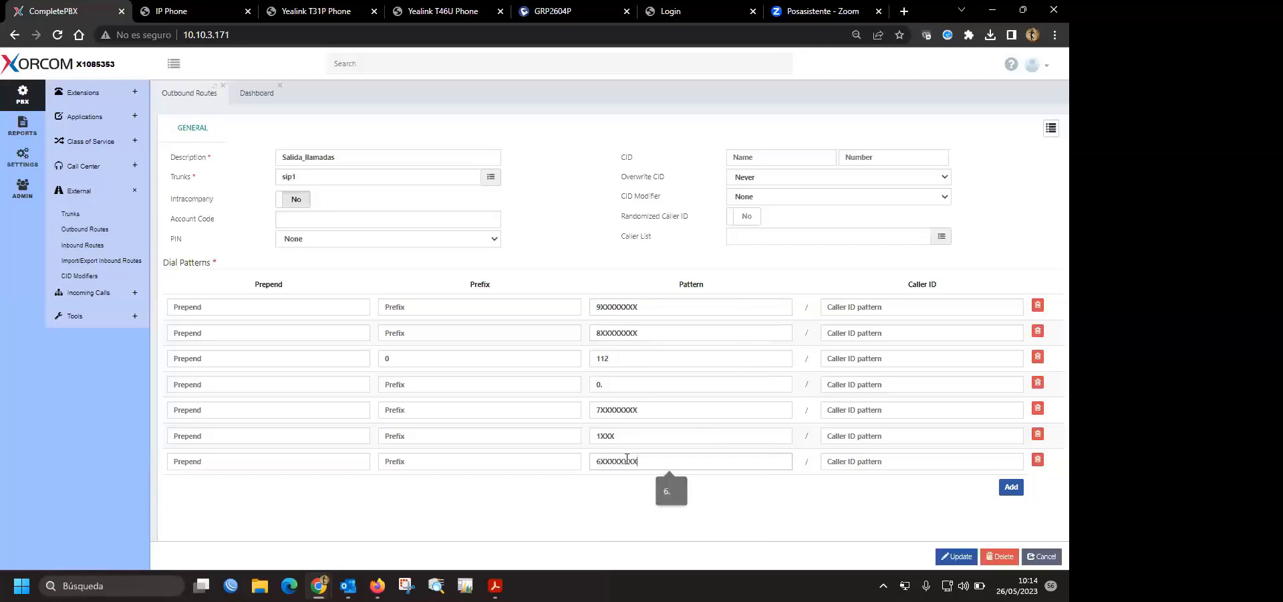
{"action": "key", "text": "Return"}
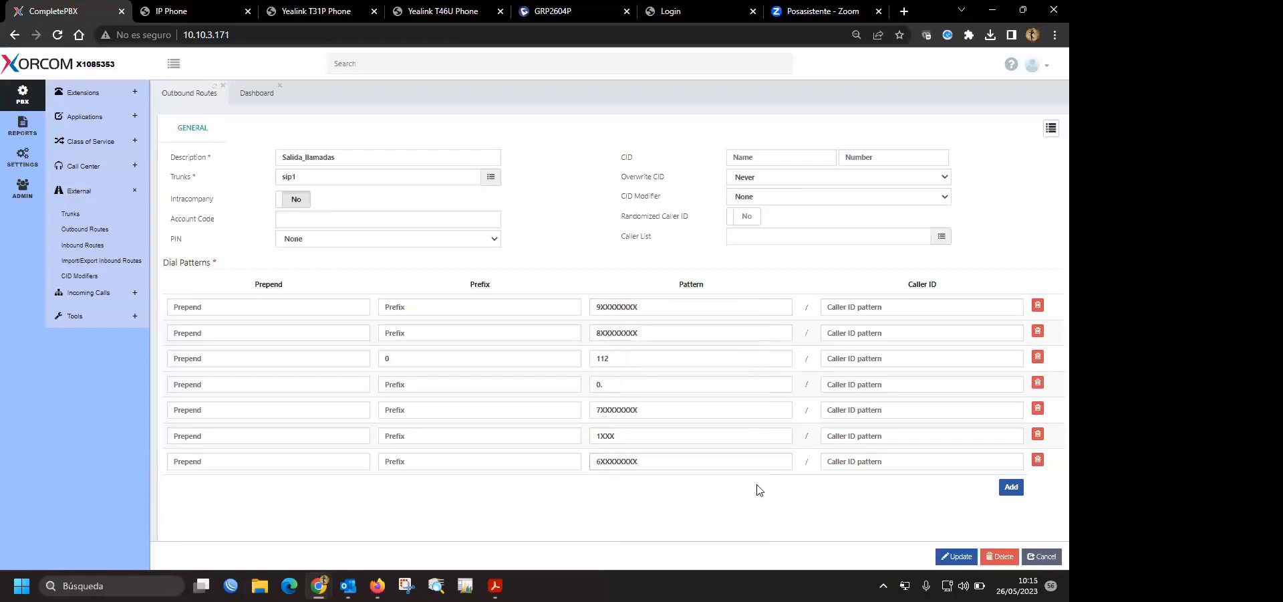
- Save the Salida_llamadas route with Update and re-enter the dot in the 0. pattern
{"action": "left_click", "coordinate": [956, 555]}
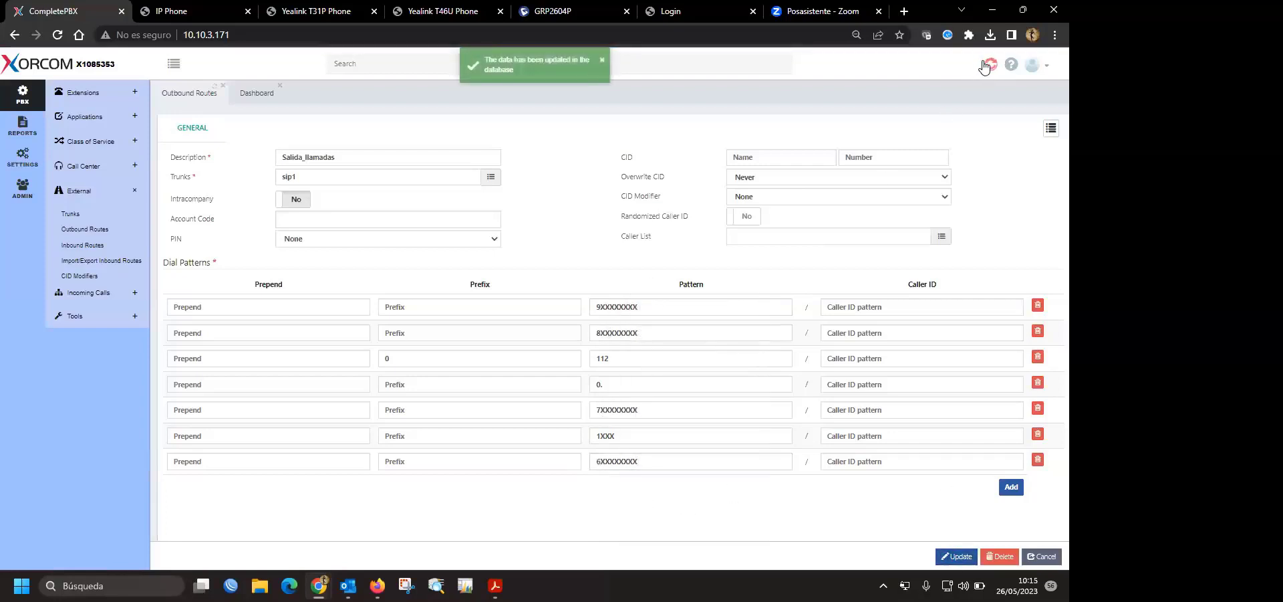
{"action": "double_click", "coordinate": [599, 385]}
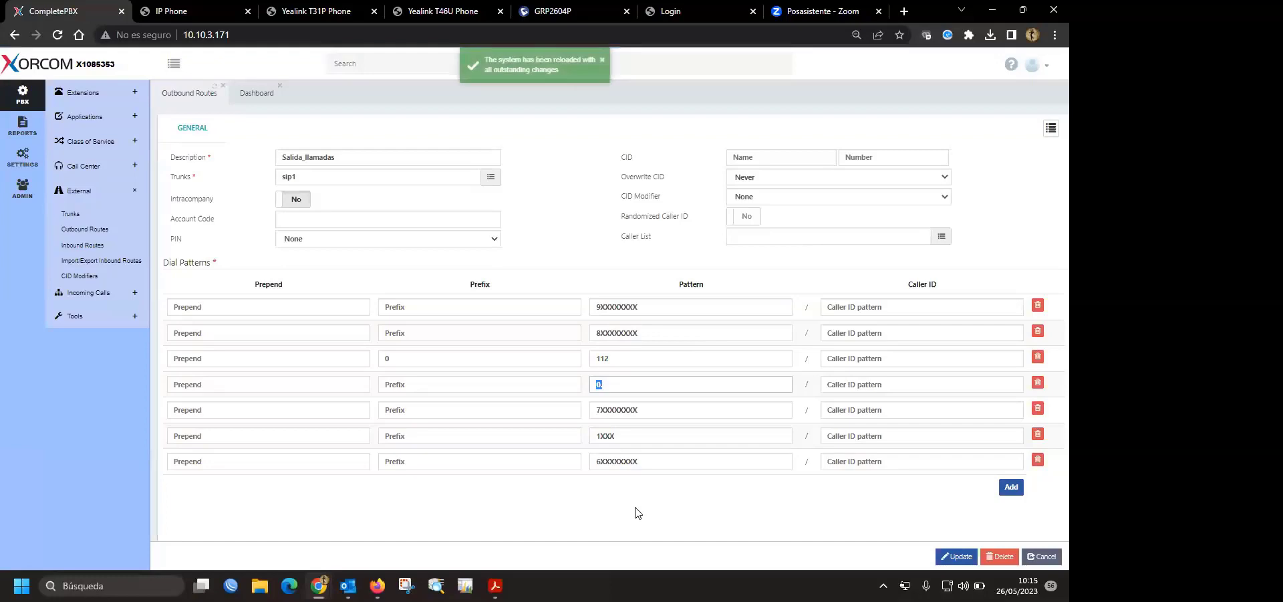
{"action": "left_click", "coordinate": [625, 382]}
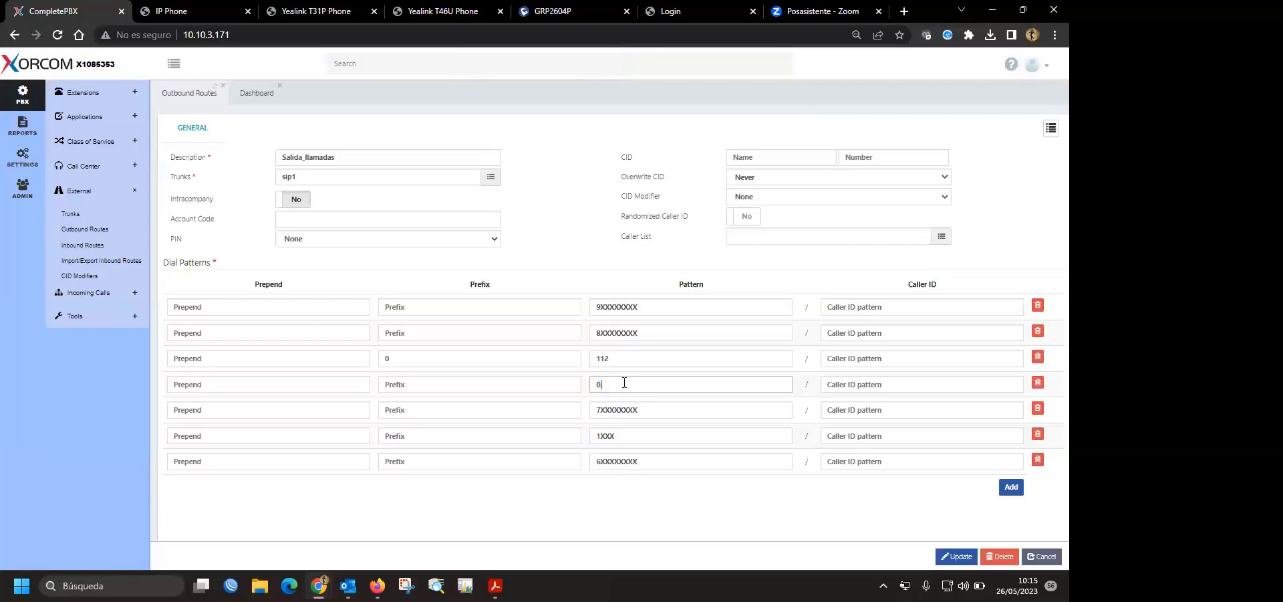
{"action": "type", "text": "."}
{"action": "left_click", "coordinate": [679, 524]}
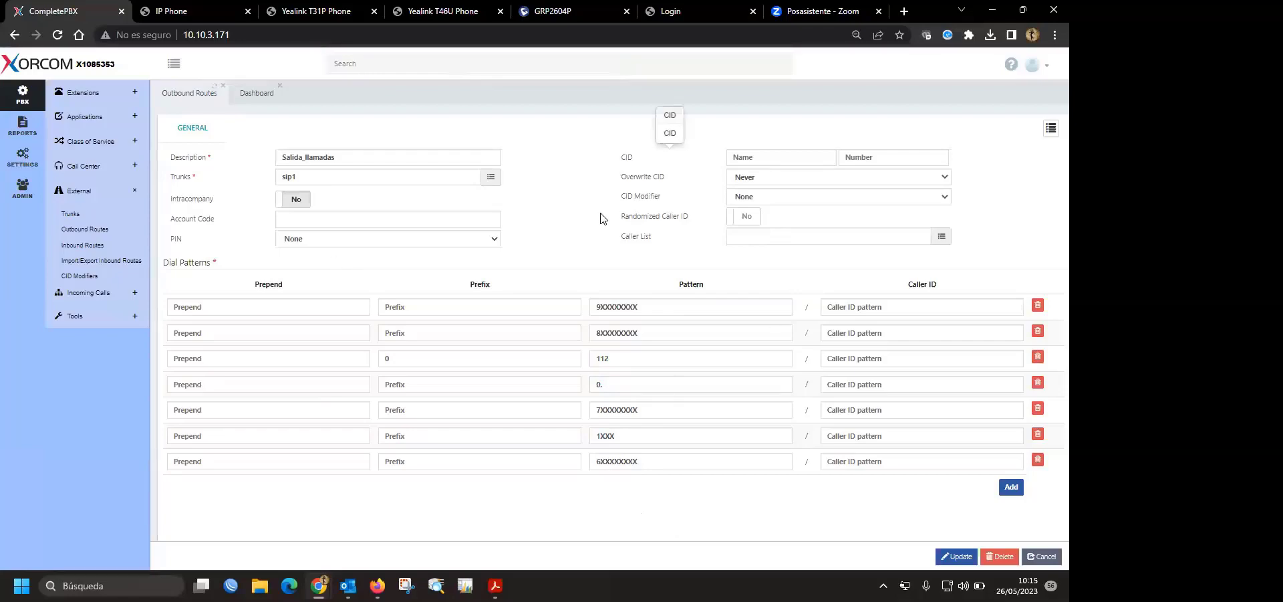
- Log in to the gateway's web management with the admin username and password
{"action": "left_click", "coordinate": [693, 11]}
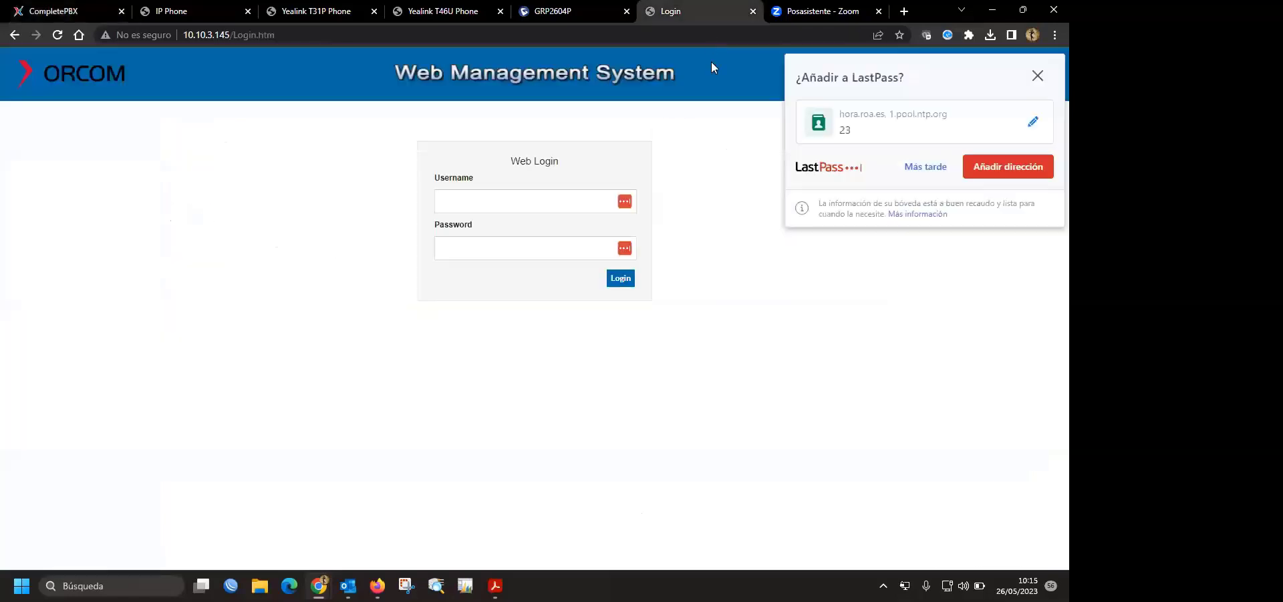
{"action": "left_click", "coordinate": [1038, 76]}
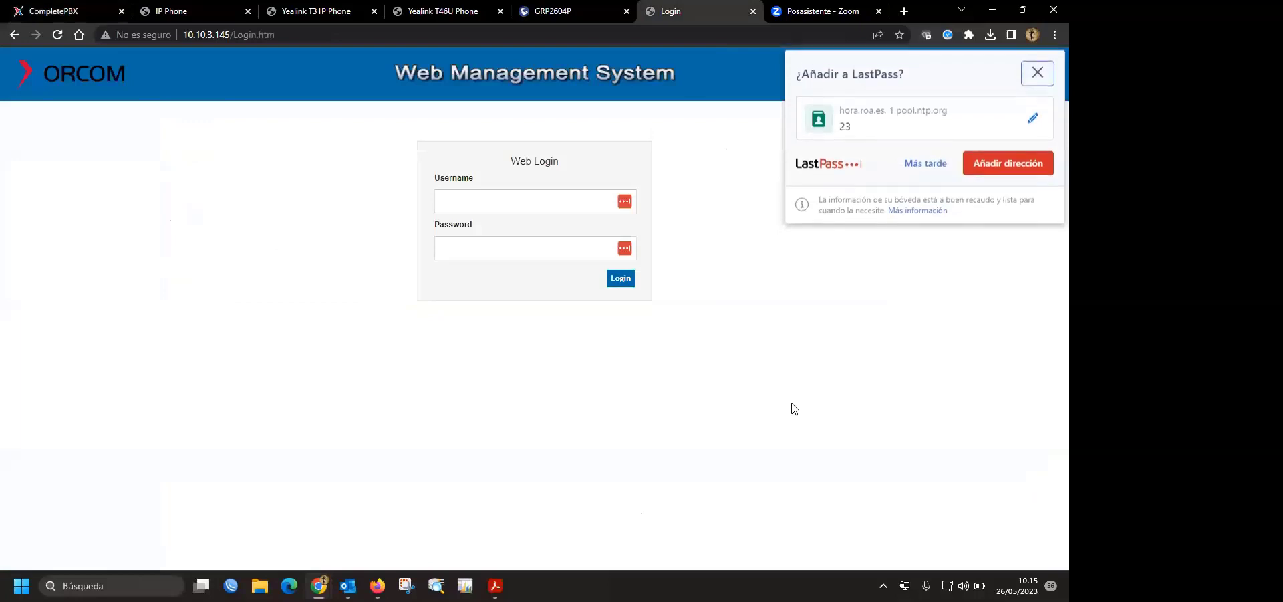
{"action": "left_click", "coordinate": [518, 204]}
{"action": "key", "text": "Tab"}
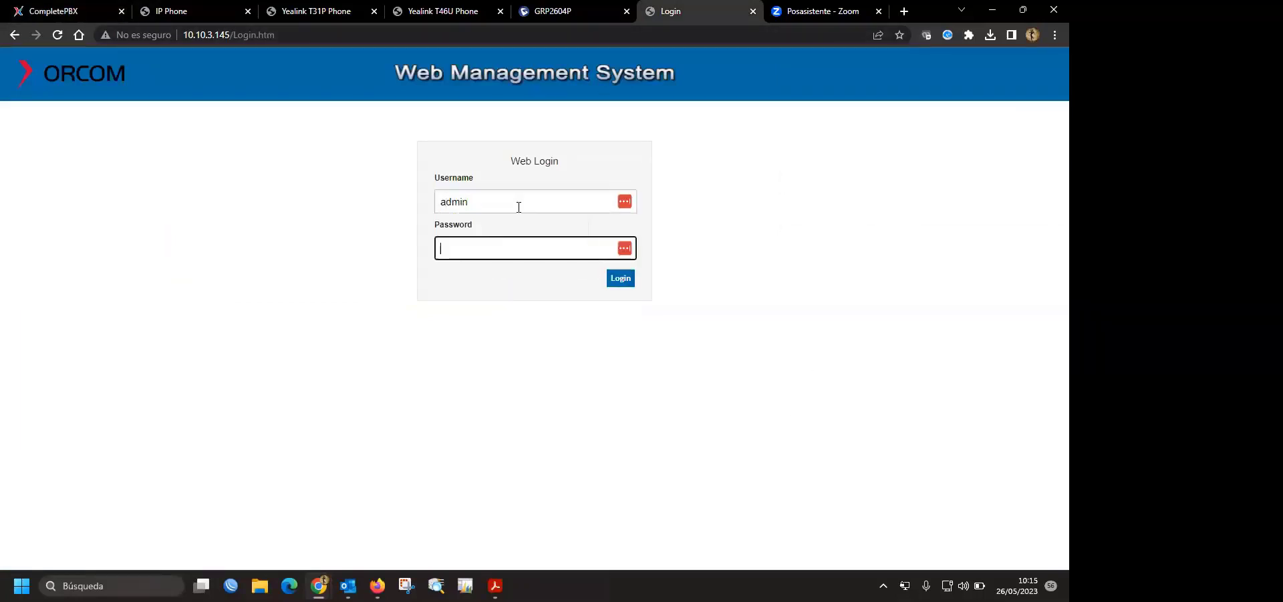
{"action": "key", "text": "Return"}
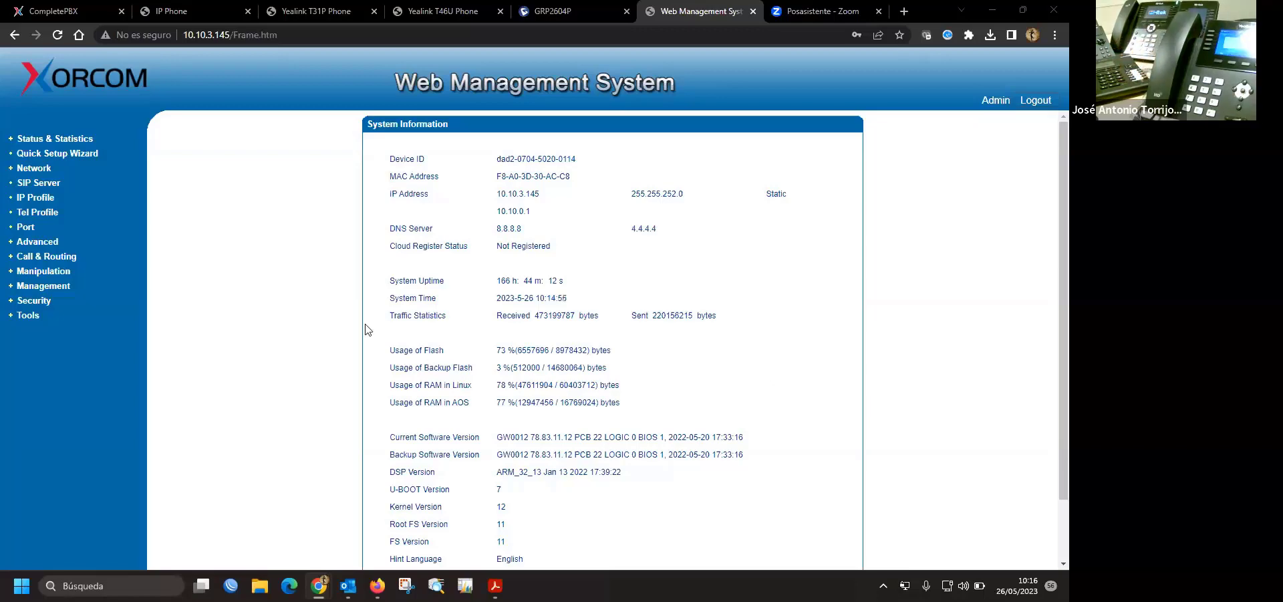
- Go to Advanced > Service Parameter in the gateway menu
{"action": "left_click", "coordinate": [44, 244]}
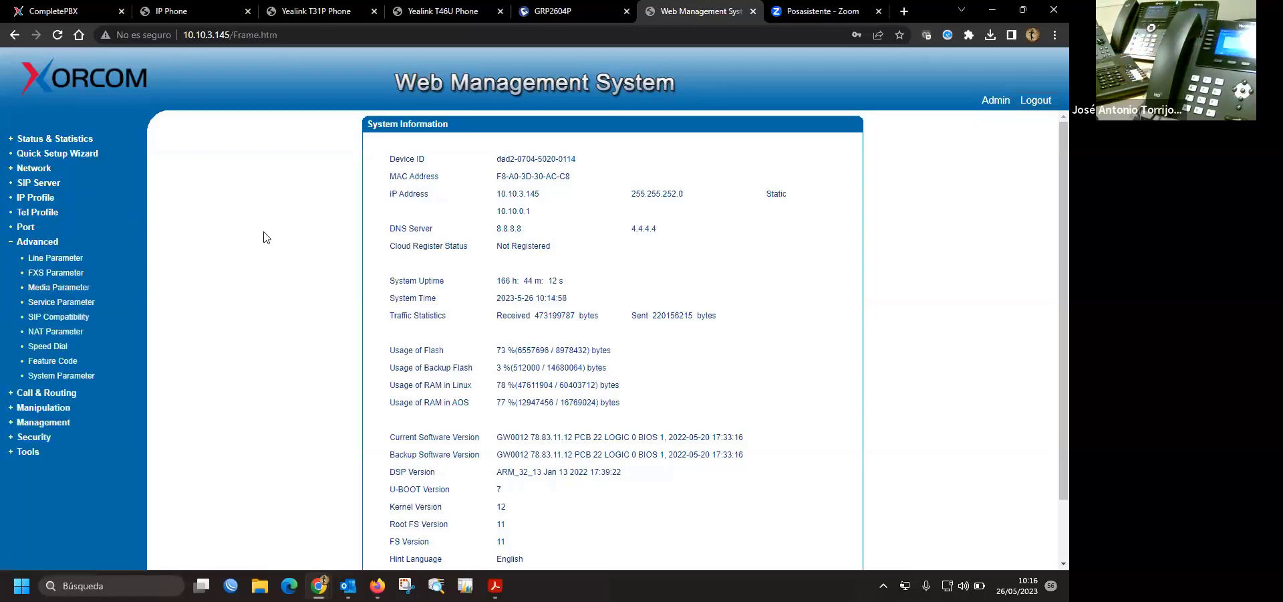
{"action": "left_click", "coordinate": [67, 260]}
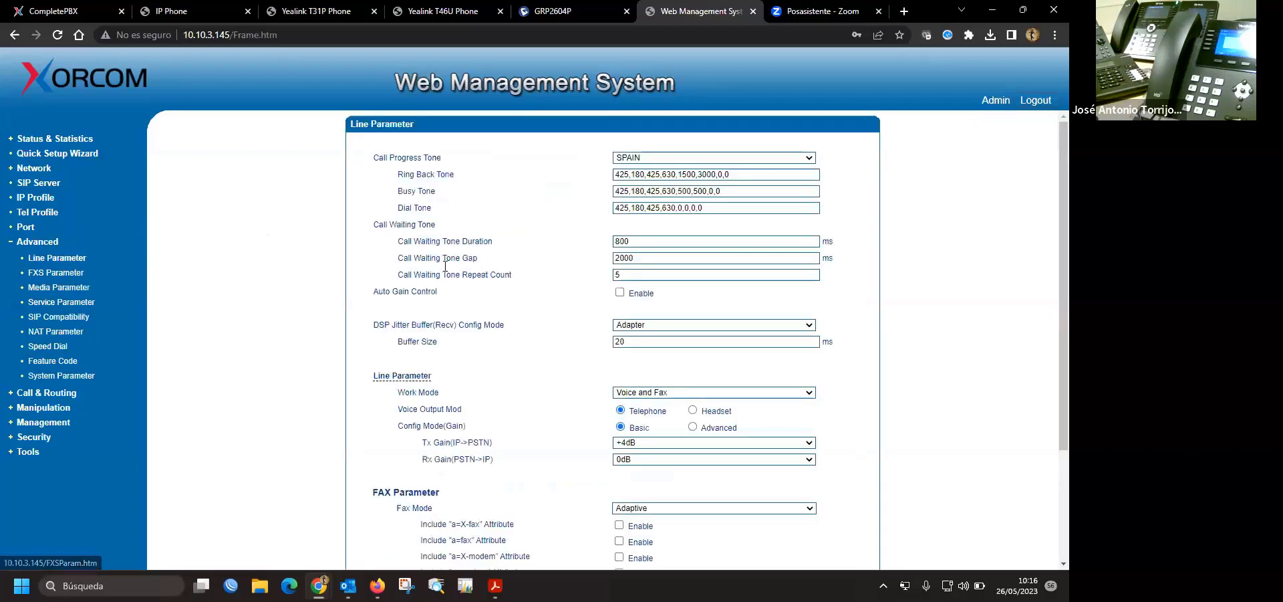
{"action": "left_click", "coordinate": [69, 276]}
{"action": "left_click", "coordinate": [69, 287]}
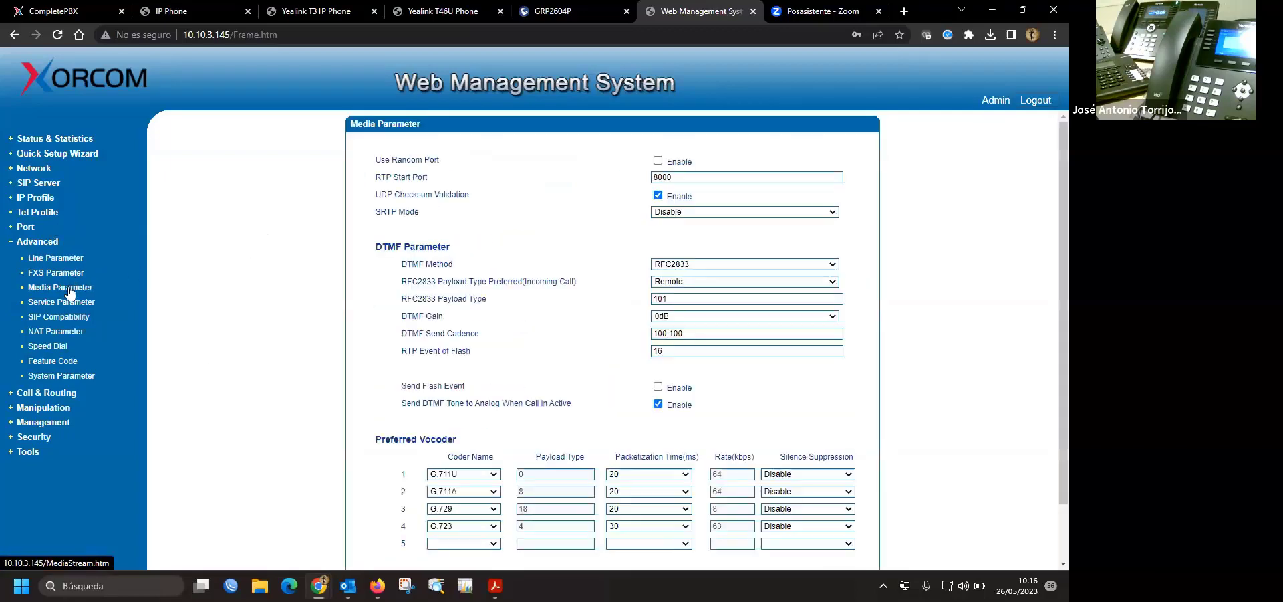
{"action": "left_click", "coordinate": [64, 301]}
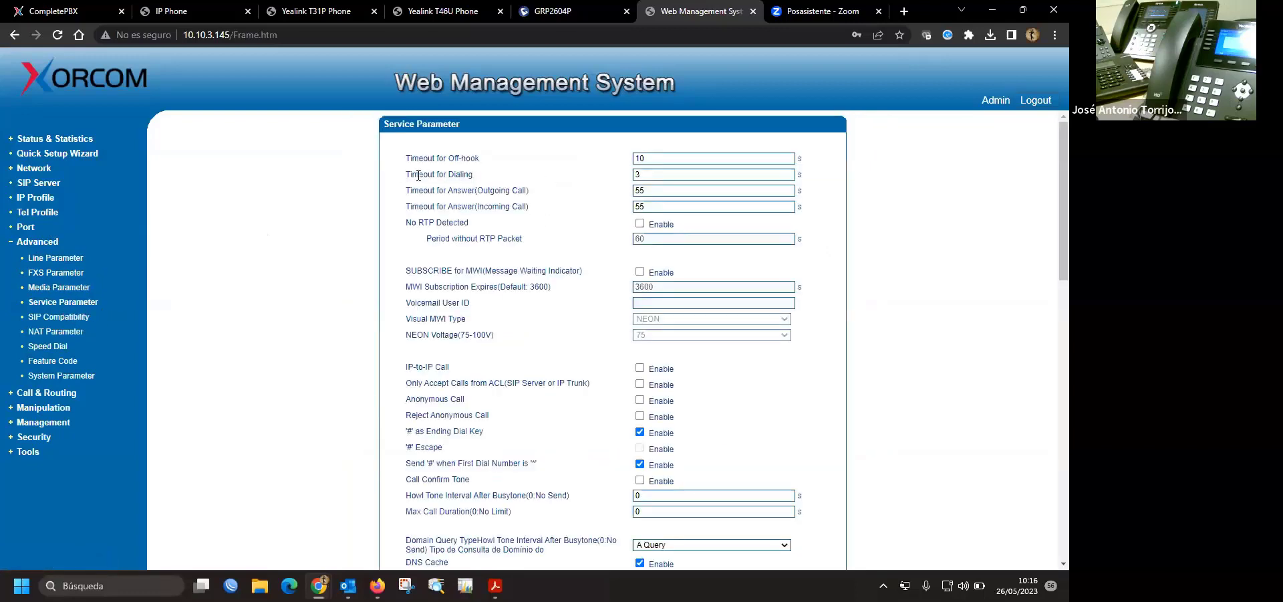
- Change Timeout for Dialing from 3 to 2 seconds
{"action": "left_click_drag", "start_coordinate": [410, 174], "coordinate": [455, 176]}
{"action": "left_click", "coordinate": [456, 176]}
{"action": "double_click", "coordinate": [645, 175]}
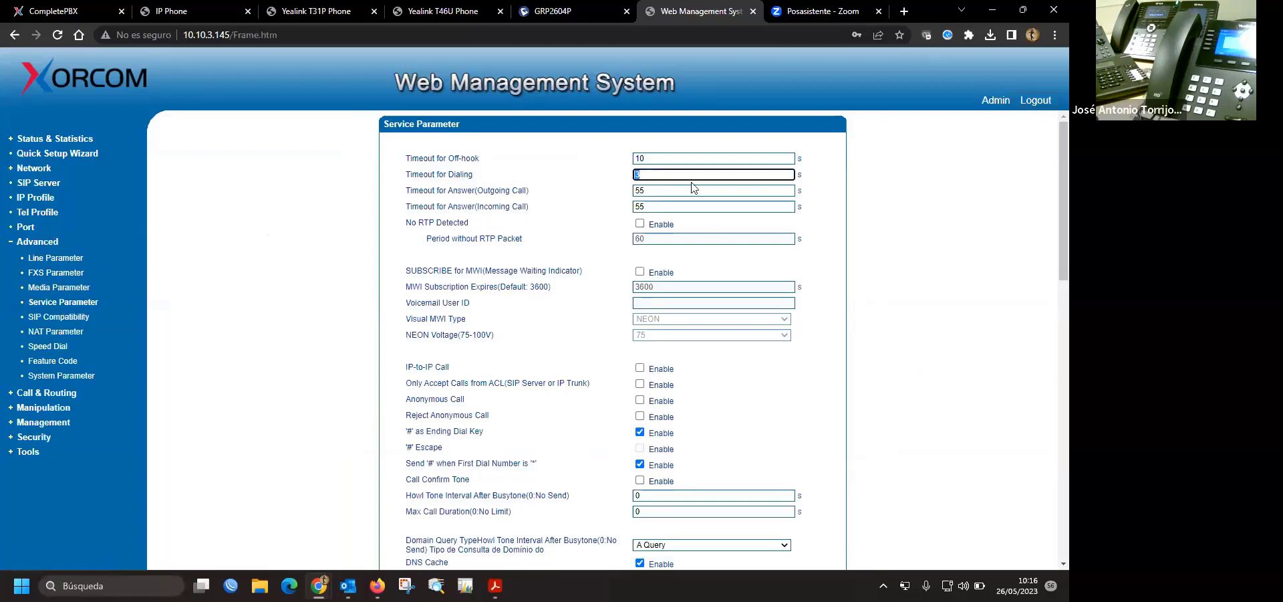
{"action": "type", "text": "2"}
{"action": "left_click", "coordinate": [939, 344]}
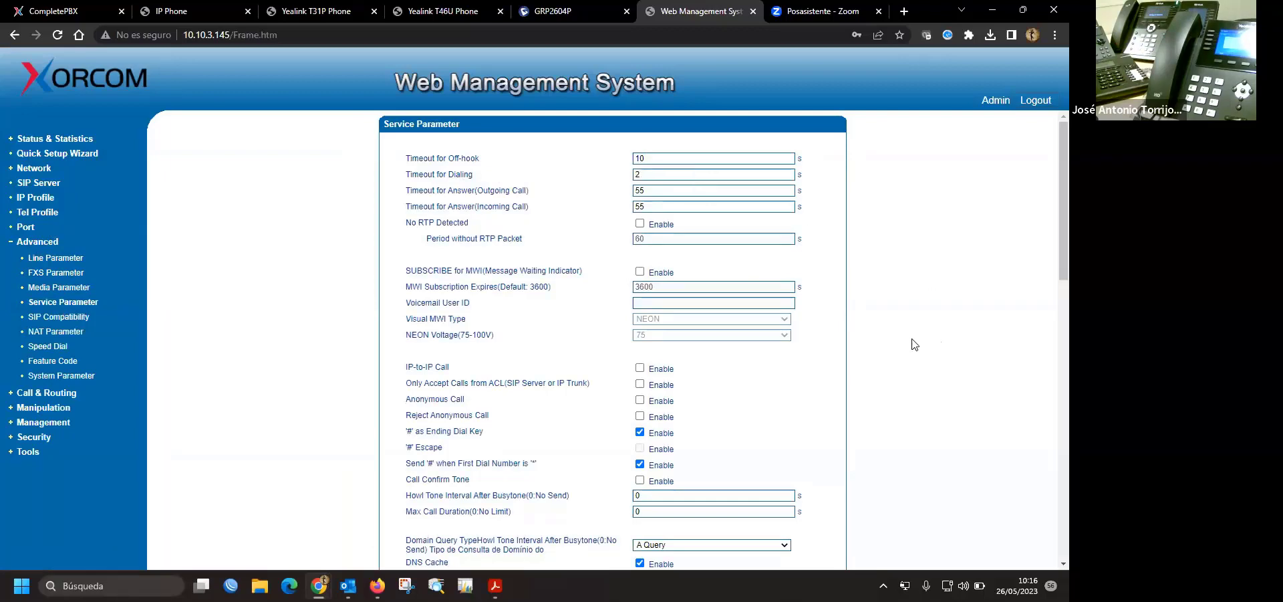
{"action": "scroll", "coordinate": [635, 369], "scroll_direction": "down", "scroll_amount": 10}
{"action": "scroll", "coordinate": [625, 294], "scroll_direction": "up", "scroll_amount": 1}
- Save, dismiss the 3–10 seconds warning, and set Timeout for Dialing back to 3
{"action": "left_click", "coordinate": [613, 235]}
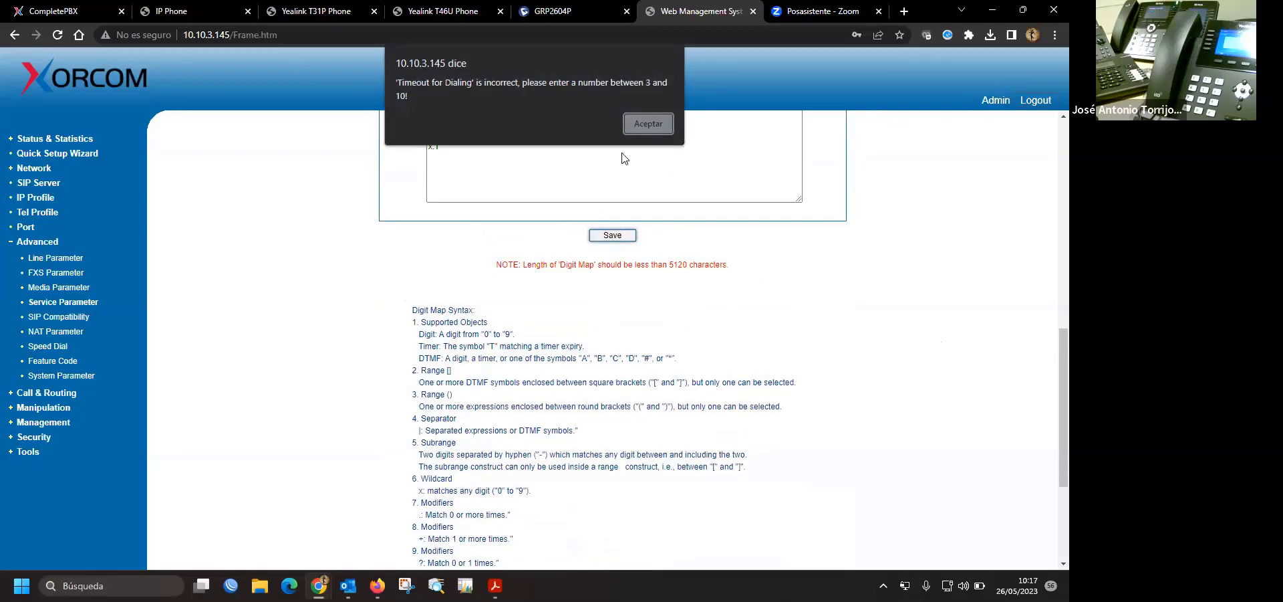
{"action": "left_click", "coordinate": [647, 123]}
{"action": "scroll", "coordinate": [691, 201], "scroll_direction": "up", "scroll_amount": 1}
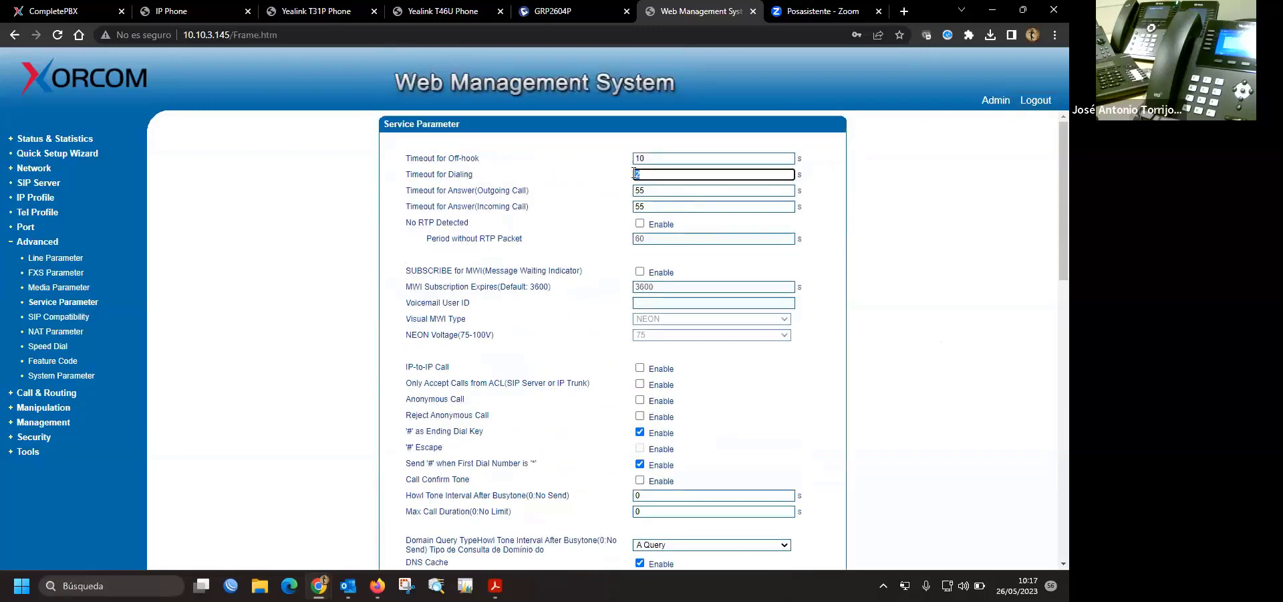
{"action": "type", "text": "3"}
{"action": "left_click", "coordinate": [841, 330]}
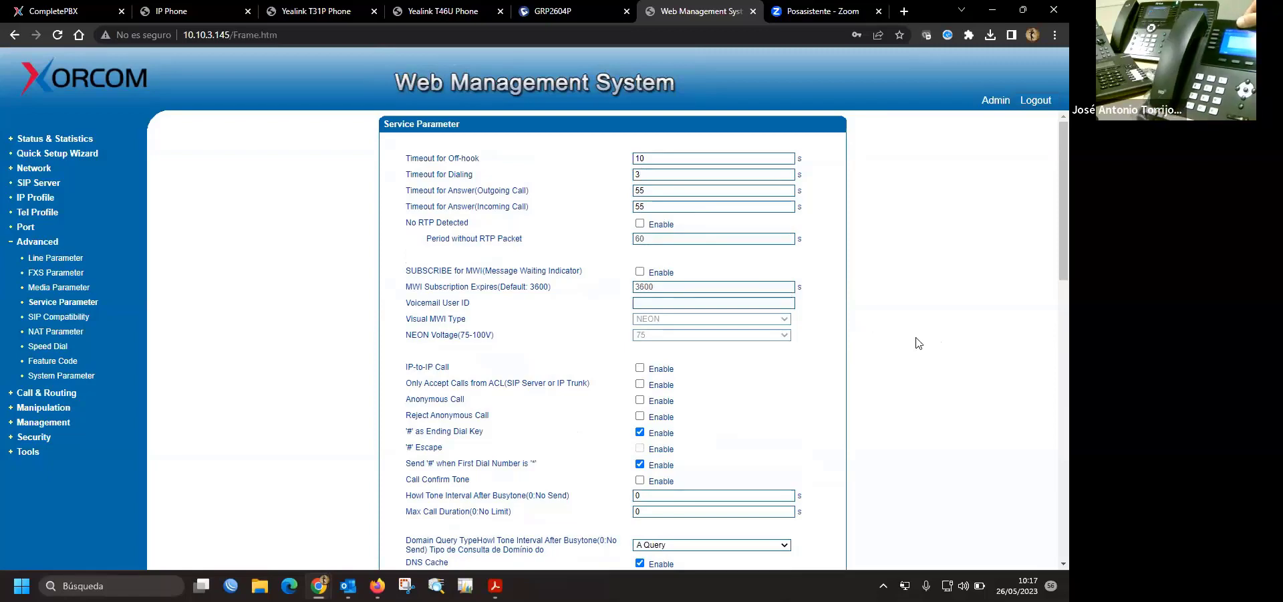
- Open a blank first line in the Digit Map for the 2xxx| rule and return to CompletePBX
{"action": "scroll", "coordinate": [883, 407], "scroll_direction": "down", "scroll_amount": 3}
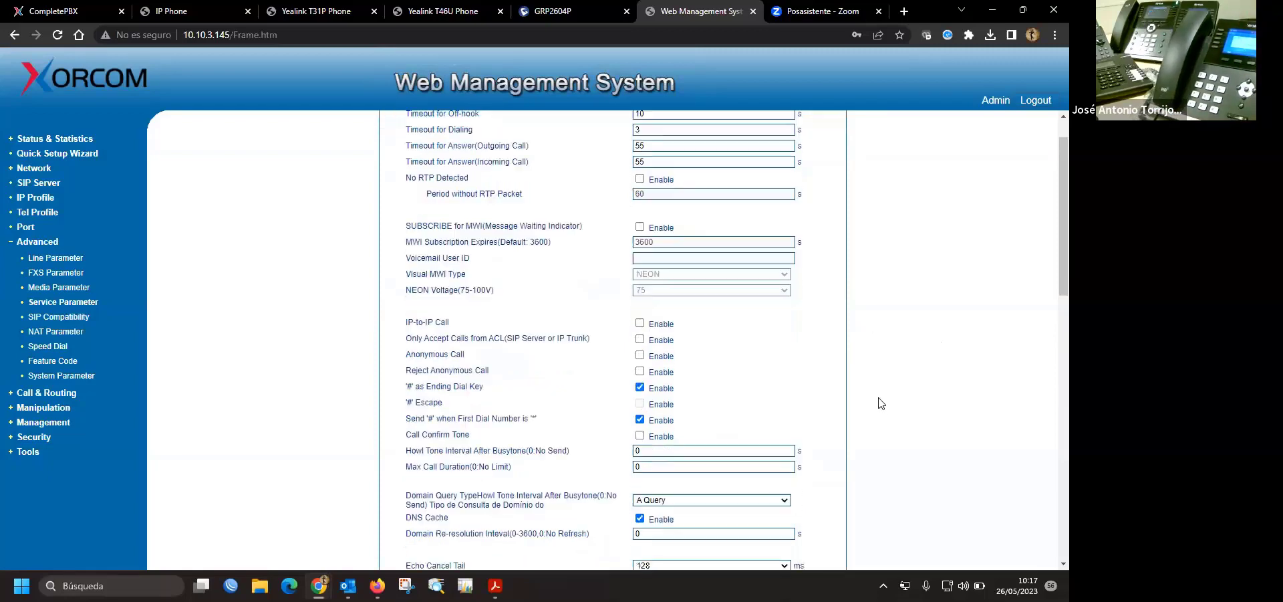
{"action": "scroll", "coordinate": [822, 418], "scroll_direction": "down", "scroll_amount": 1}
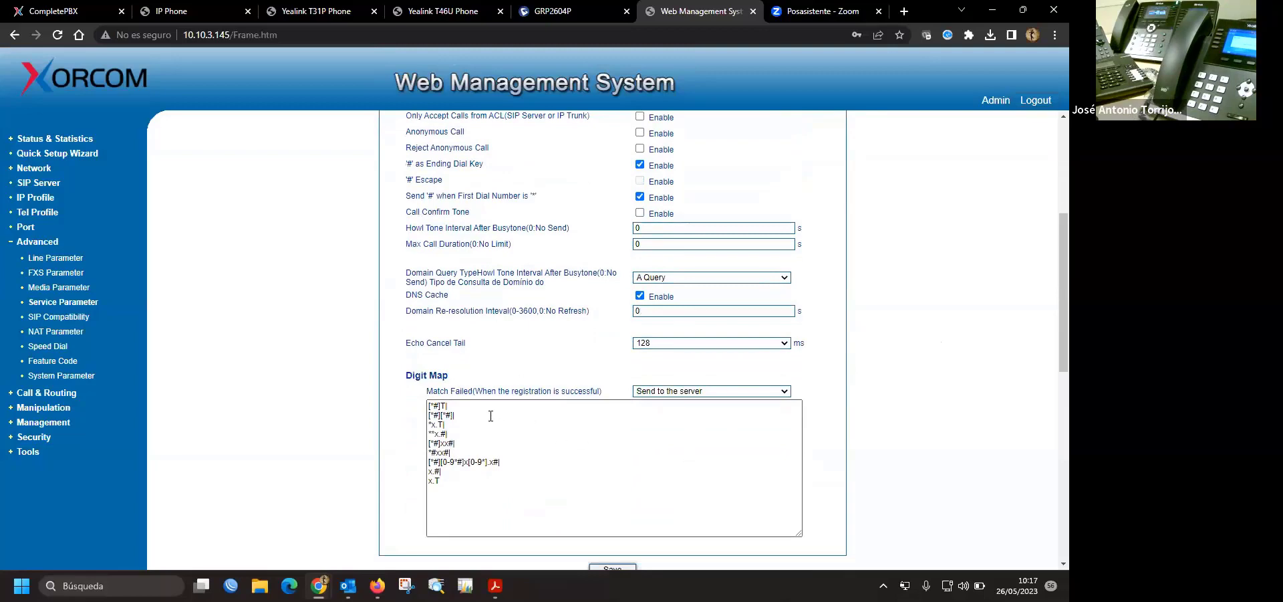
{"action": "left_click_drag", "start_coordinate": [407, 375], "coordinate": [506, 381]}
{"action": "left_click", "coordinate": [458, 491]}
{"action": "key", "text": "ctrl+a"}
{"action": "left_click", "coordinate": [526, 491]}
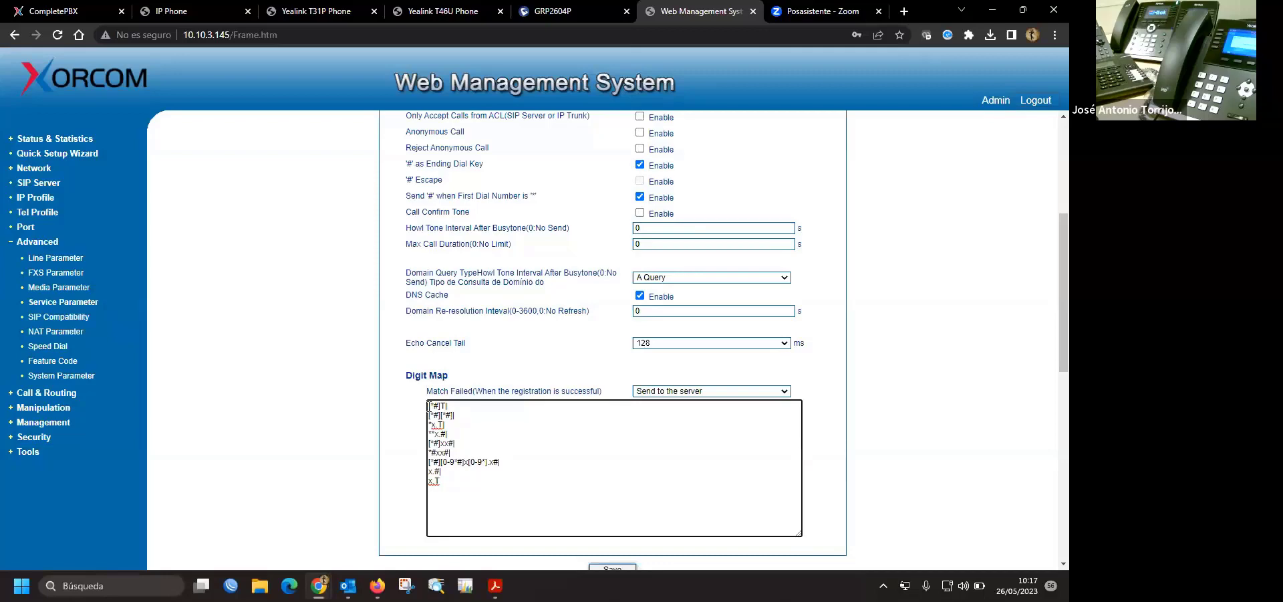
{"action": "key", "text": "ctrl+Home"}
{"action": "key", "text": "Return"}
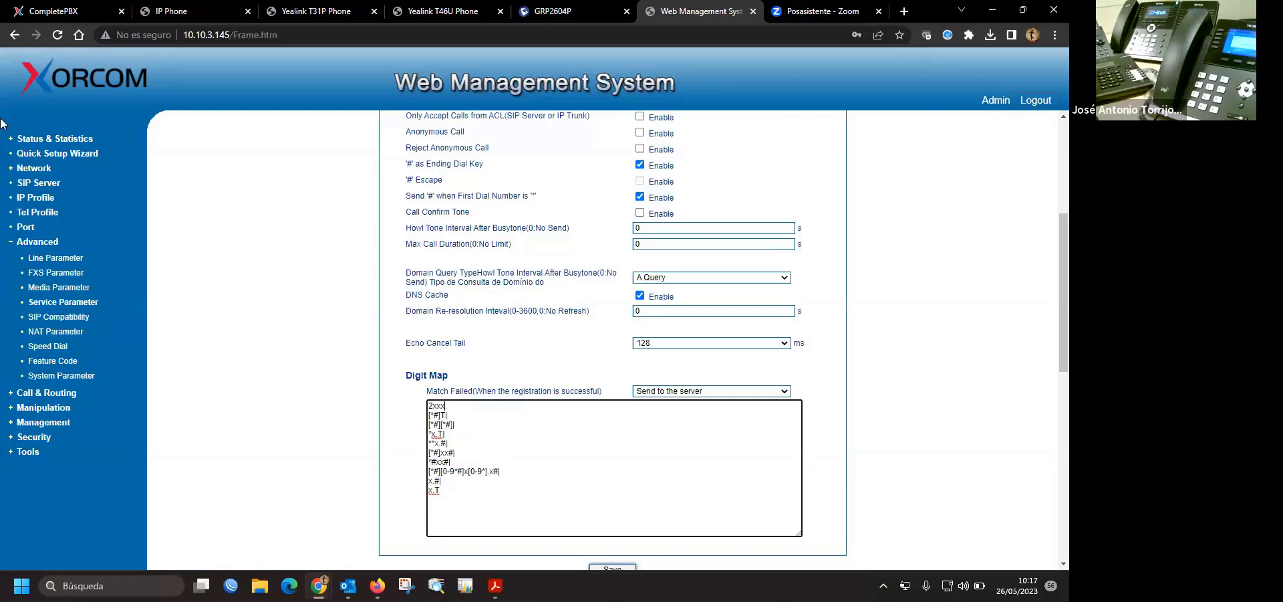
{"action": "left_click", "coordinate": [60, 11]}
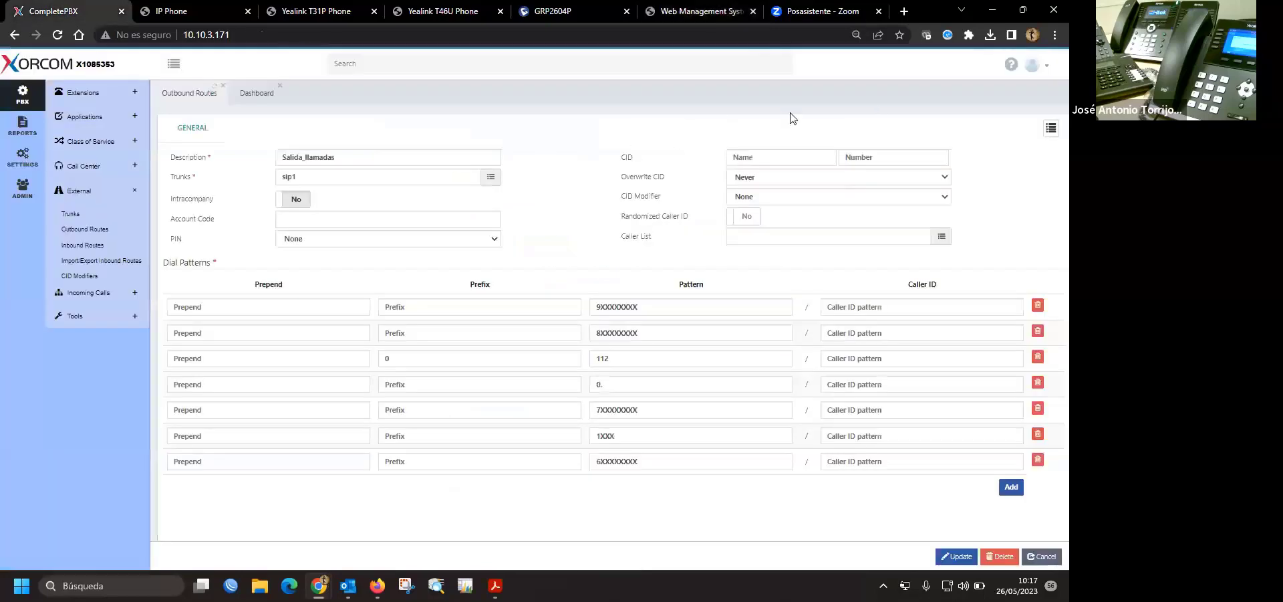
- Open the SIP PEERS list under Reports > PBX Reports > Status
{"action": "left_click", "coordinate": [77, 92]}
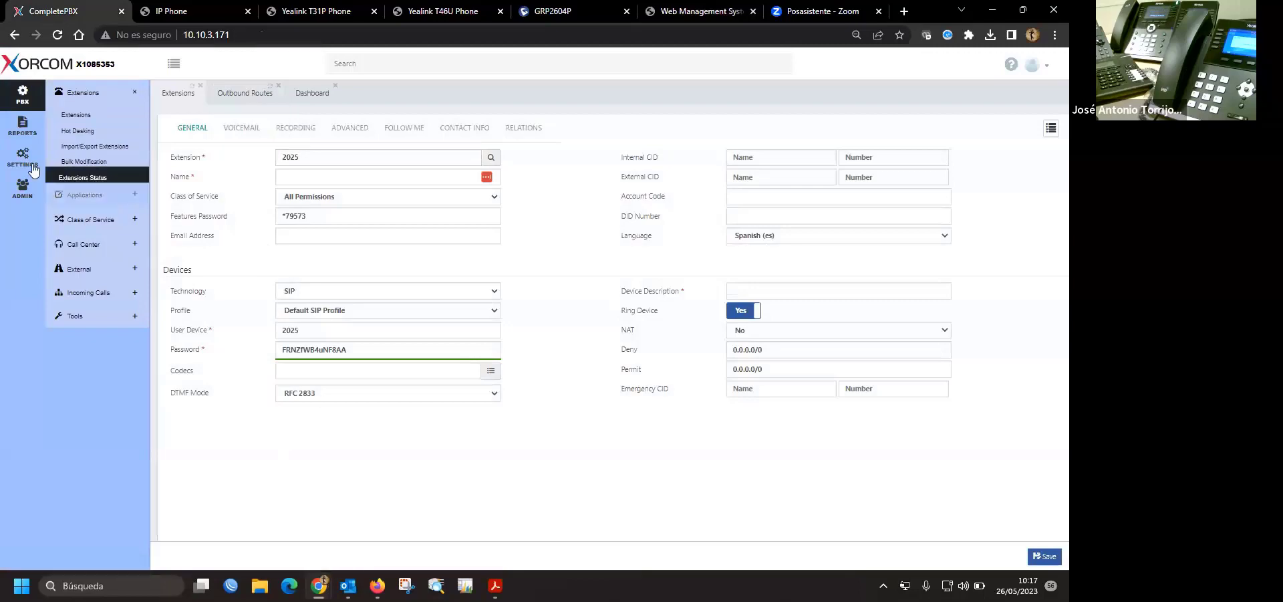
{"action": "left_click", "coordinate": [22, 125]}
{"action": "left_click", "coordinate": [107, 115]}
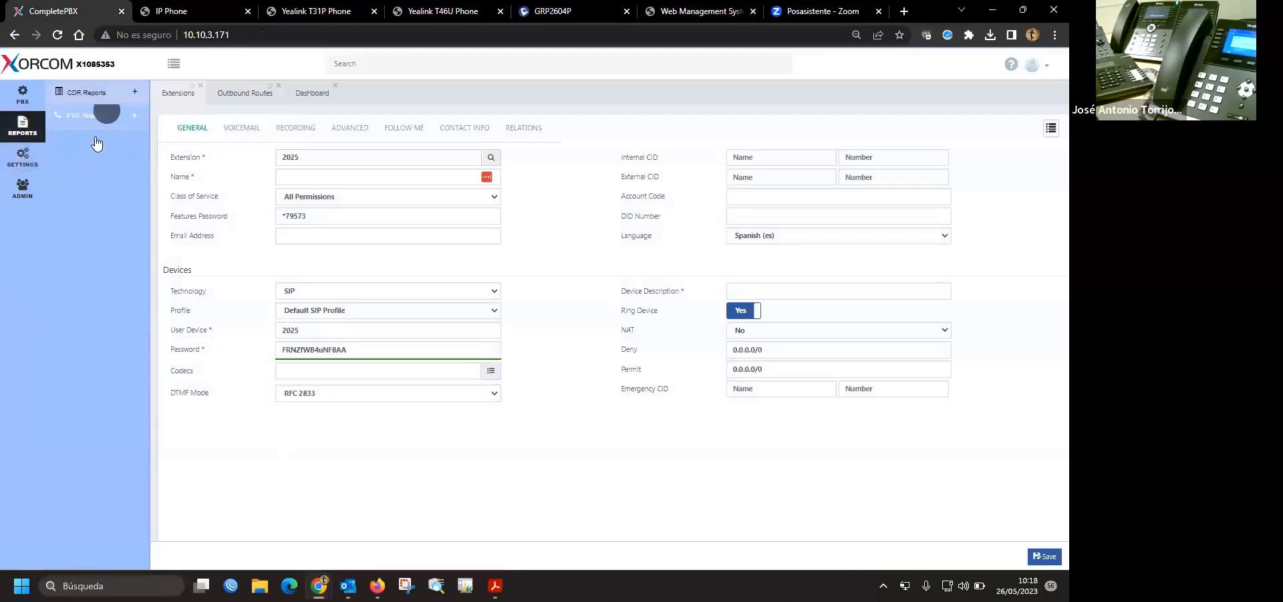
{"action": "left_click", "coordinate": [70, 138]}
{"action": "left_click", "coordinate": [299, 130]}
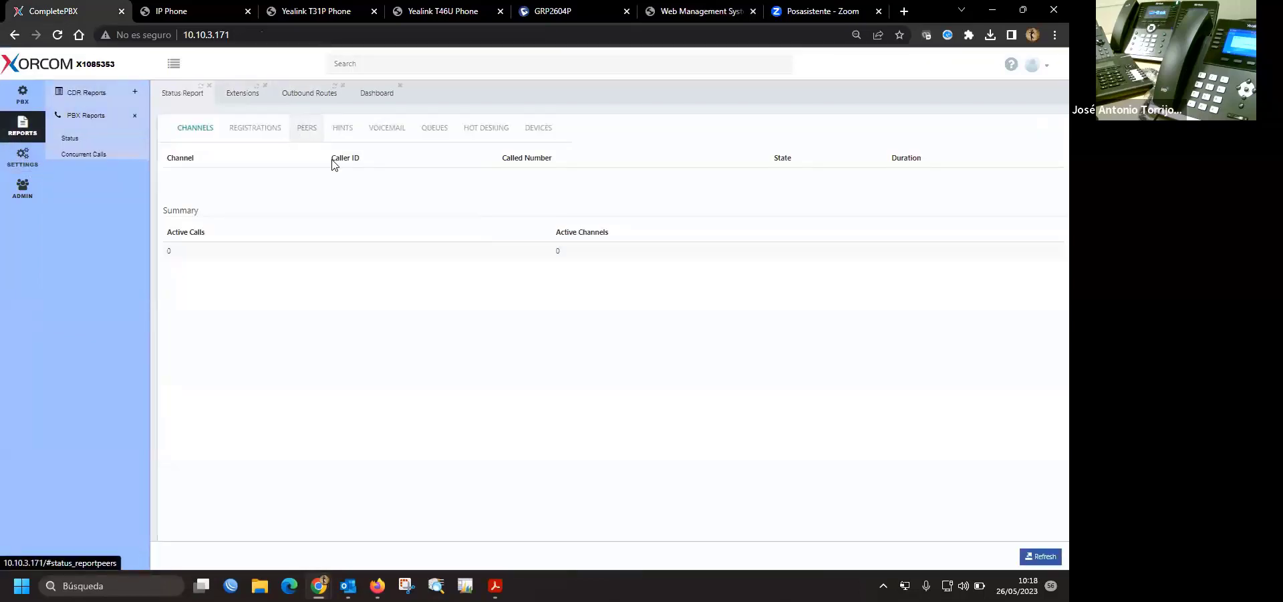
- Show 100 entries, mark extensions 2000–2016, and return to the gateway tab
{"action": "left_click", "coordinate": [202, 182]}
{"action": "left_click", "coordinate": [202, 239]}
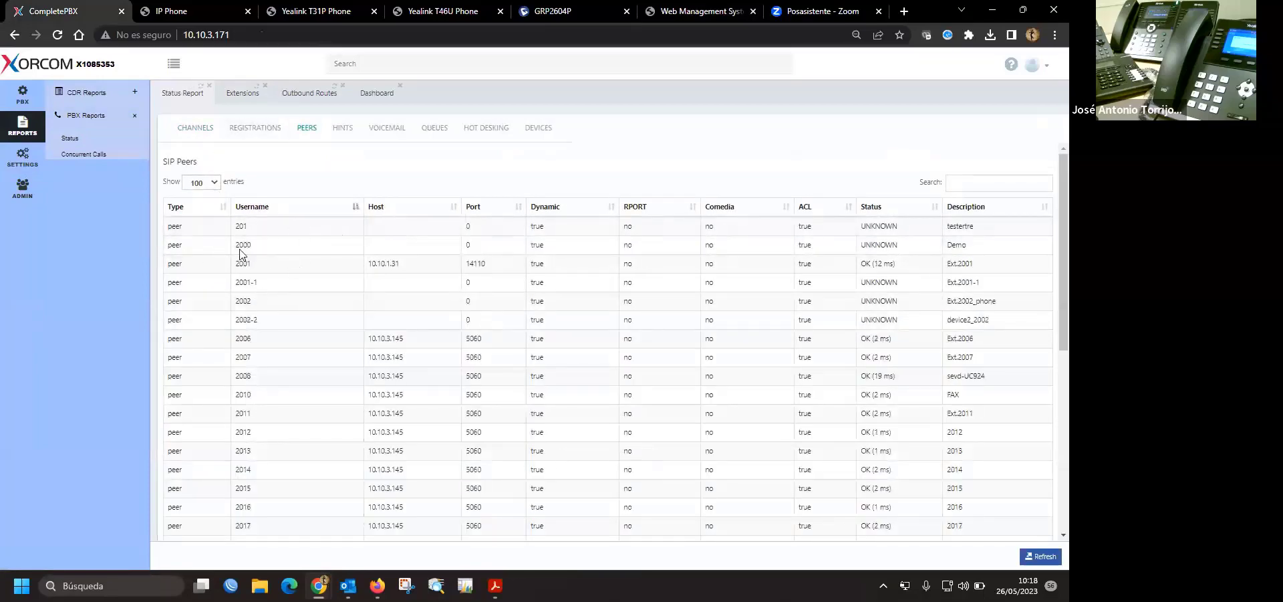
{"action": "left_click_drag", "start_coordinate": [240, 244], "coordinate": [252, 512]}
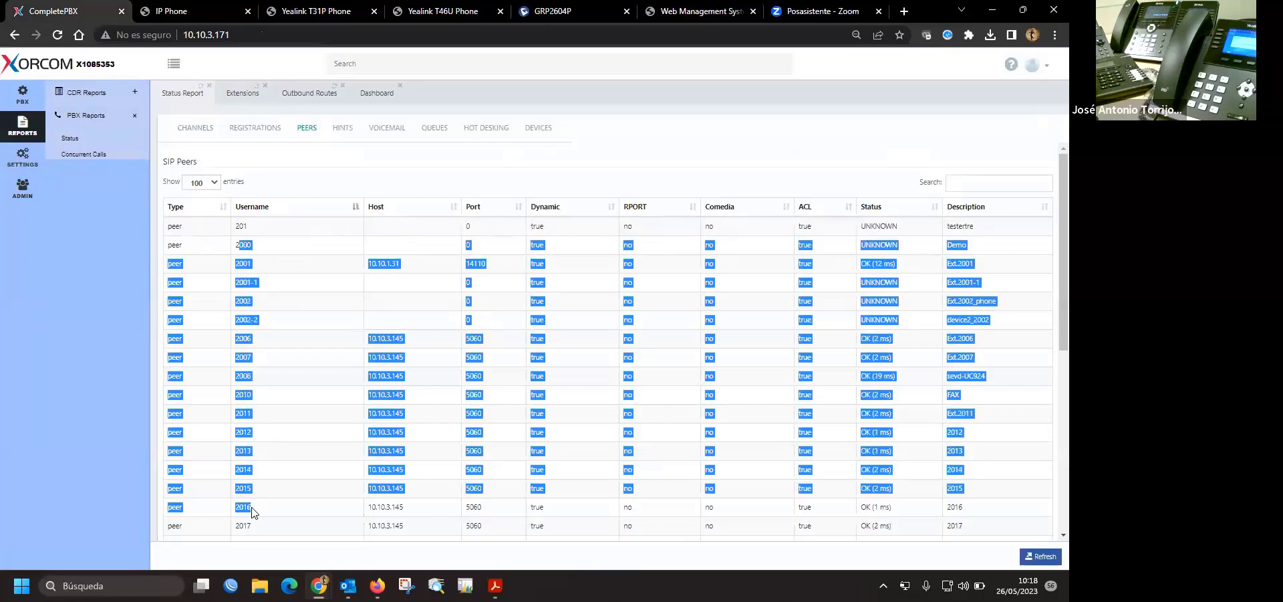
{"action": "left_click", "coordinate": [401, 172]}
{"action": "left_click", "coordinate": [669, 11]}
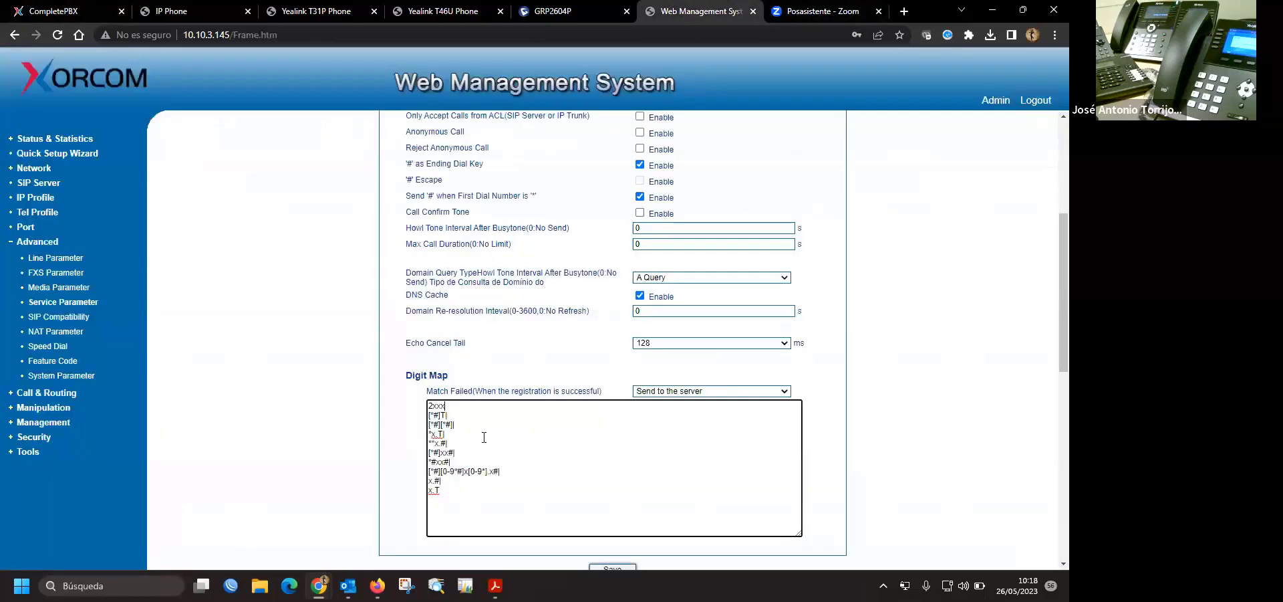
- Check that the 2xxx| rule sits first in the Digit Map
{"action": "left_click", "coordinate": [447, 412]}
{"action": "left_click", "coordinate": [481, 493]}
{"action": "left_click", "coordinate": [456, 414]}
{"action": "left_click", "coordinate": [465, 406]}
{"action": "left_click", "coordinate": [903, 385]}
- Save the service parameters and acknowledge the success confirmation
{"action": "scroll", "coordinate": [902, 386], "scroll_direction": "down", "scroll_amount": 1}
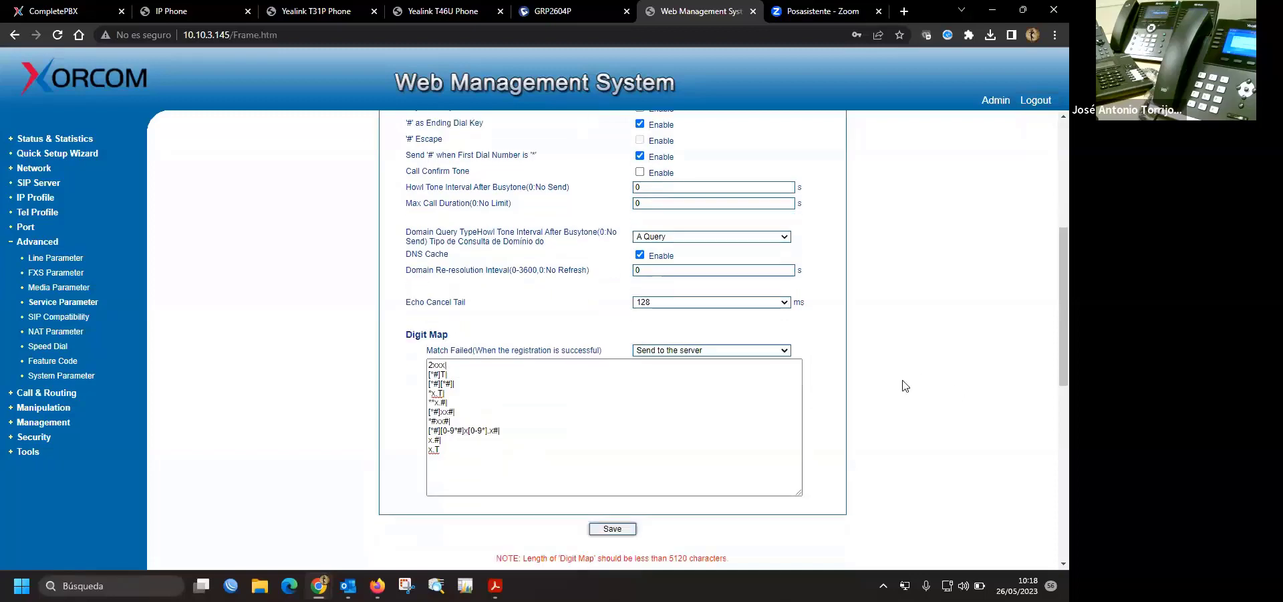
{"action": "scroll", "coordinate": [902, 386], "scroll_direction": "down", "scroll_amount": 3}
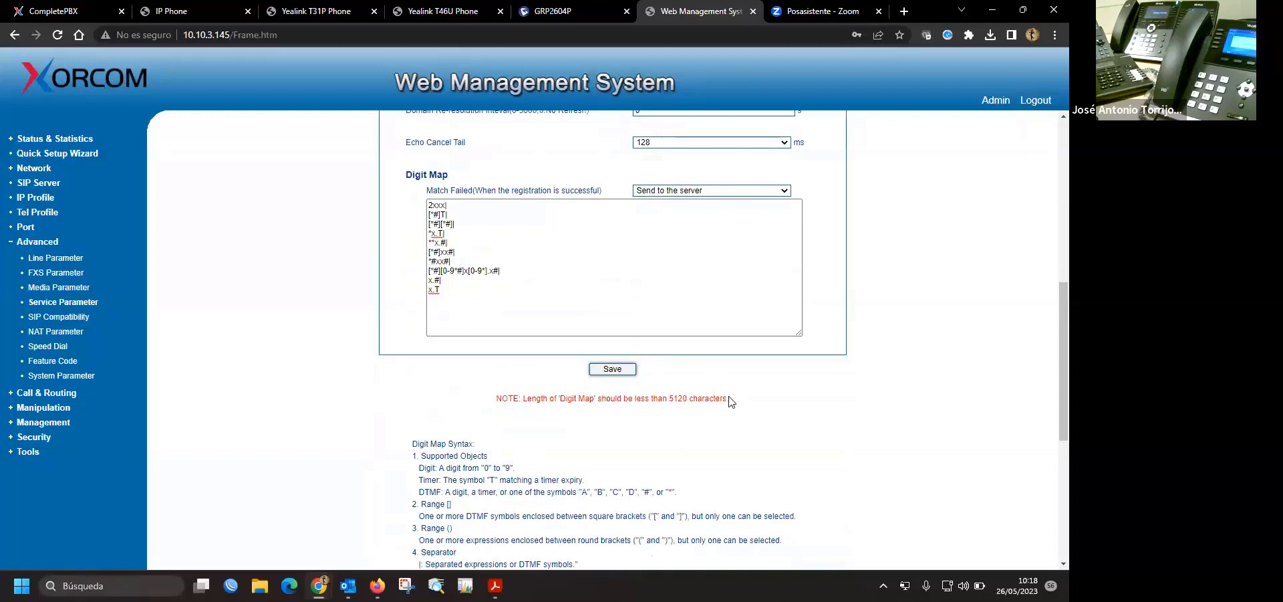
{"action": "scroll", "coordinate": [734, 404], "scroll_direction": "down", "scroll_amount": 2}
{"action": "scroll", "coordinate": [669, 394], "scroll_direction": "up", "scroll_amount": 2}
{"action": "left_click", "coordinate": [621, 371]}
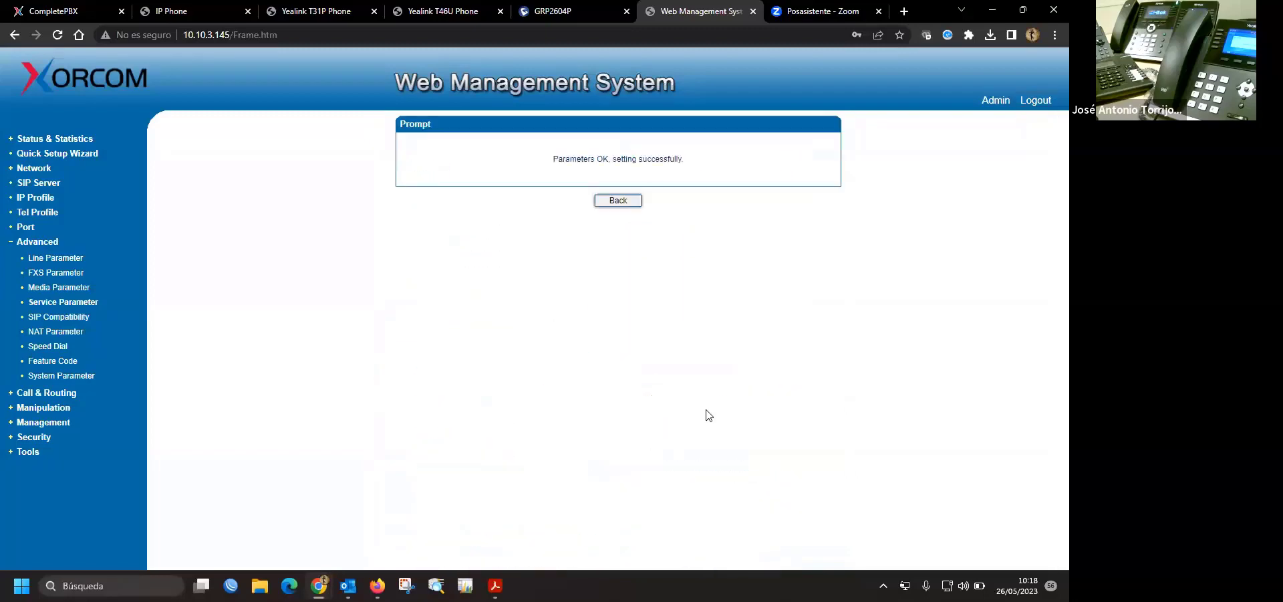
{"action": "left_click", "coordinate": [623, 204]}
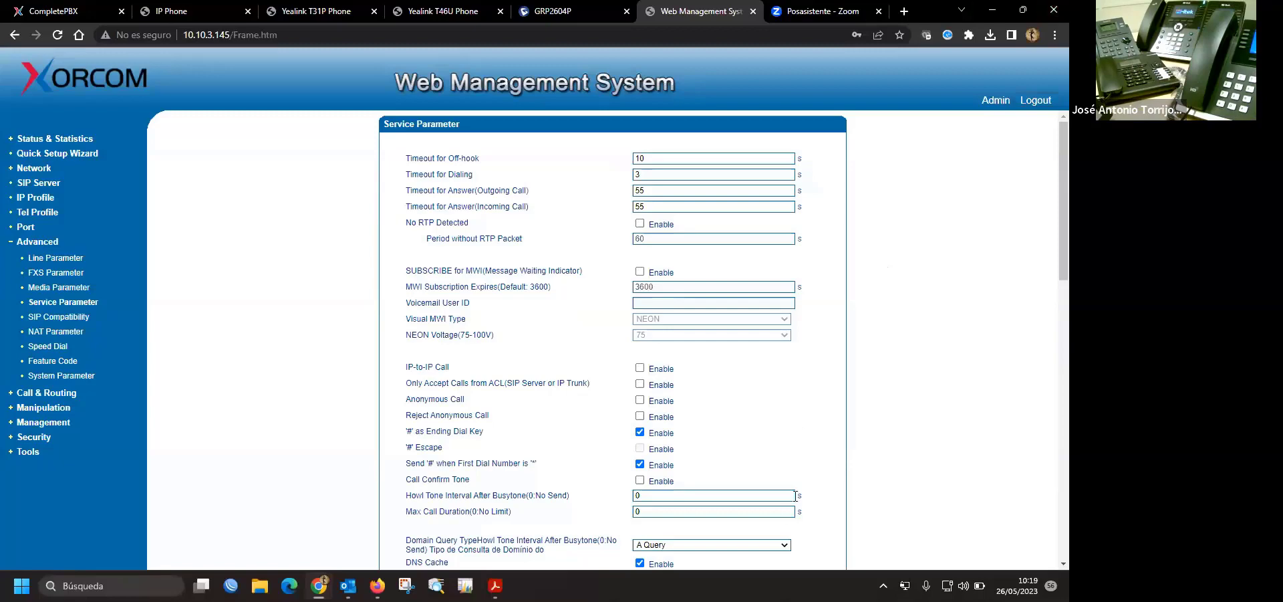
- Insert 6xxxxxxxx| on a new Digit Map line after 2xxx|, save, and return to Service Parameters
{"action": "scroll", "coordinate": [795, 496], "scroll_direction": "down", "scroll_amount": 4}
{"action": "left_click", "coordinate": [471, 409]}
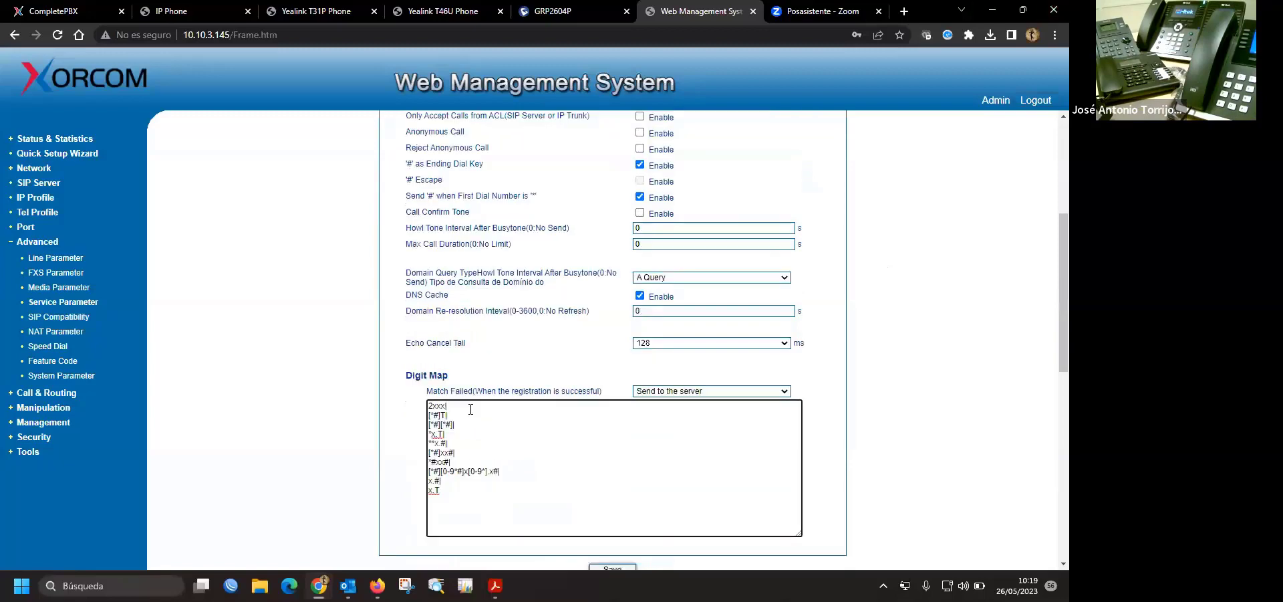
{"action": "key", "text": "Return"}
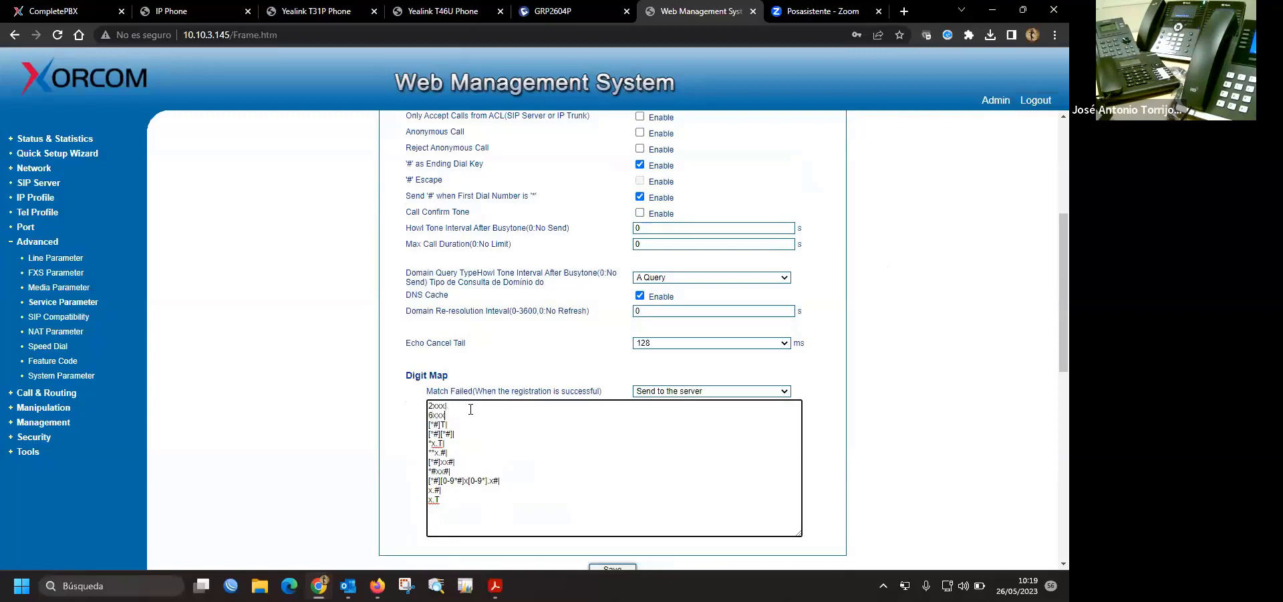
{"action": "type", "text": "6xxxxxxxx|"}
{"action": "scroll", "coordinate": [958, 414], "scroll_direction": "down", "scroll_amount": 1}
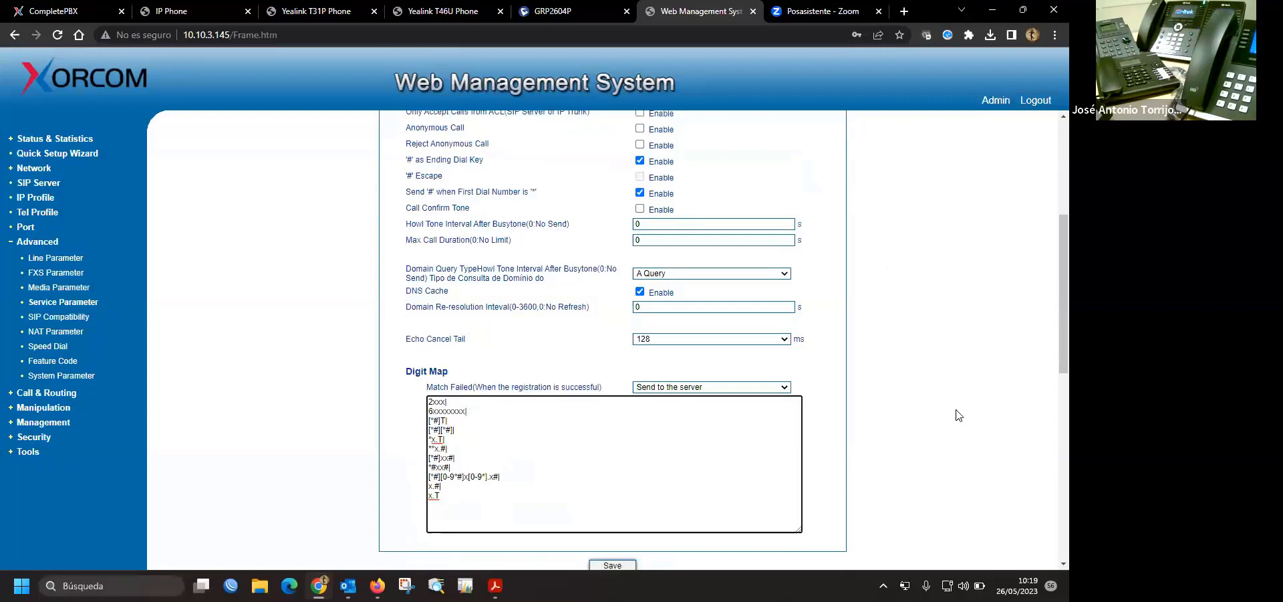
{"action": "scroll", "coordinate": [958, 414], "scroll_direction": "down", "scroll_amount": 1}
{"action": "left_click", "coordinate": [614, 503]}
{"action": "left_click", "coordinate": [615, 204]}
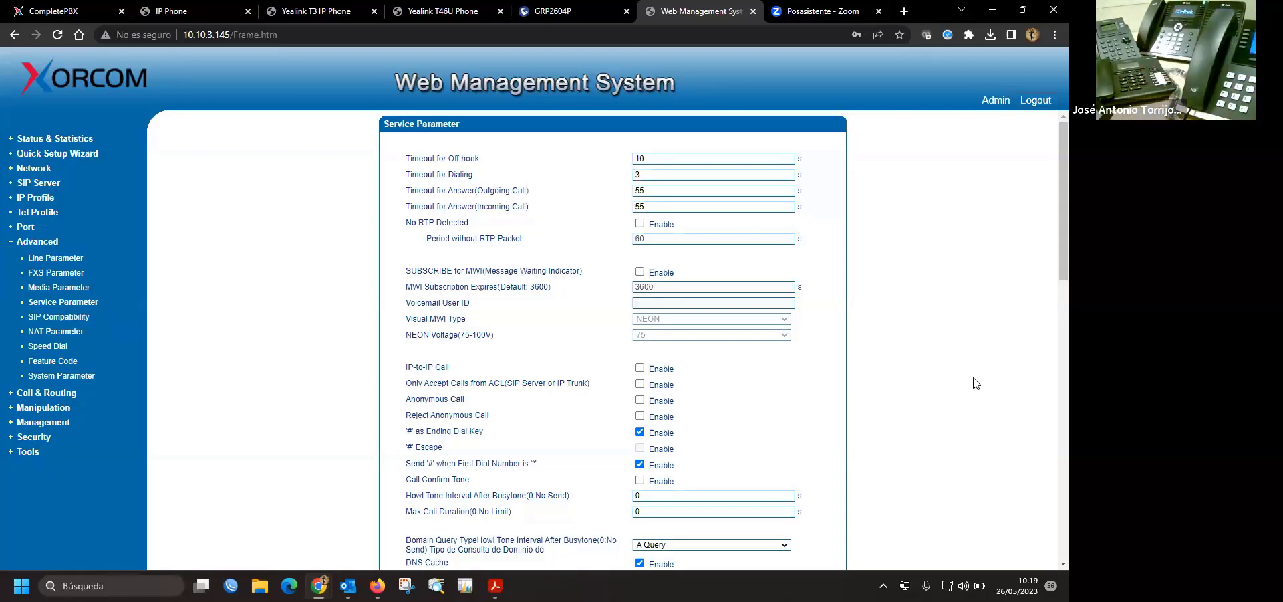
{"action": "scroll", "coordinate": [703, 366], "scroll_direction": "down", "scroll_amount": 6}
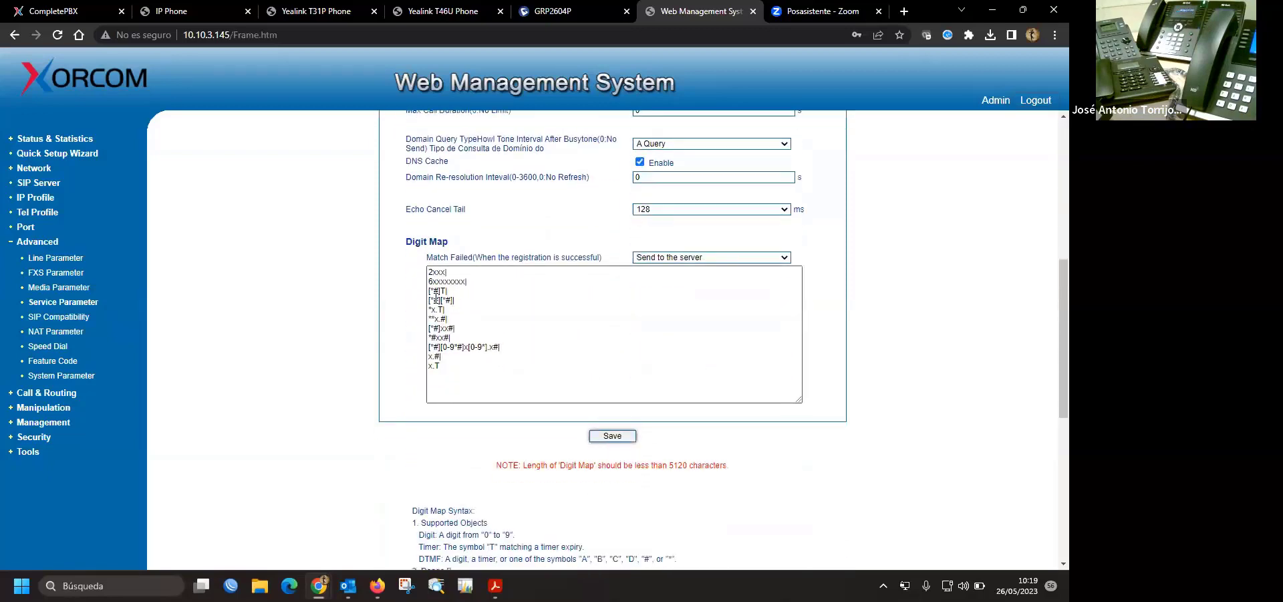
{"action": "scroll", "coordinate": [777, 436], "scroll_direction": "down", "scroll_amount": 1}
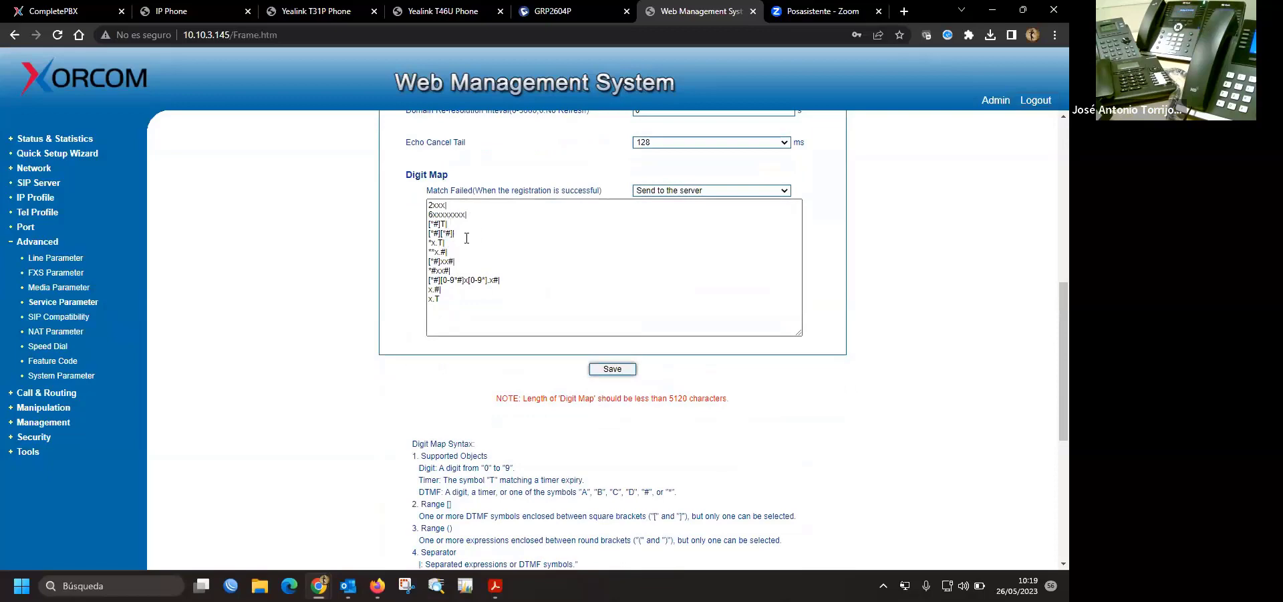
{"action": "scroll", "coordinate": [518, 388], "scroll_direction": "down", "scroll_amount": 2}
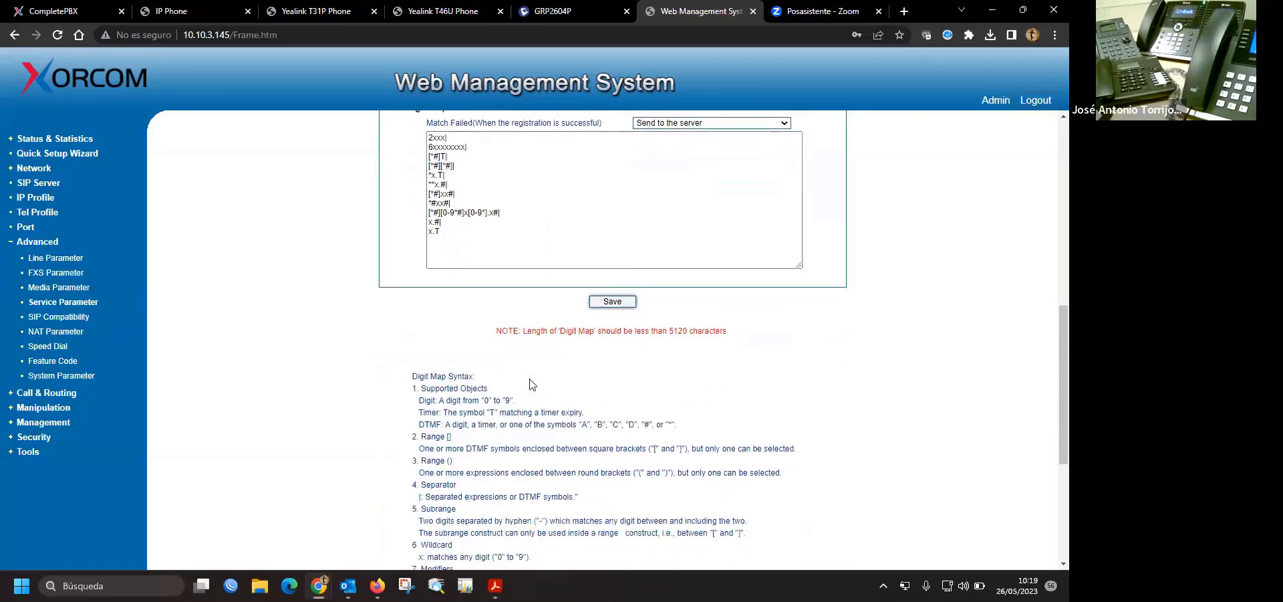
{"action": "left_click_drag", "start_coordinate": [423, 370], "coordinate": [455, 395]}
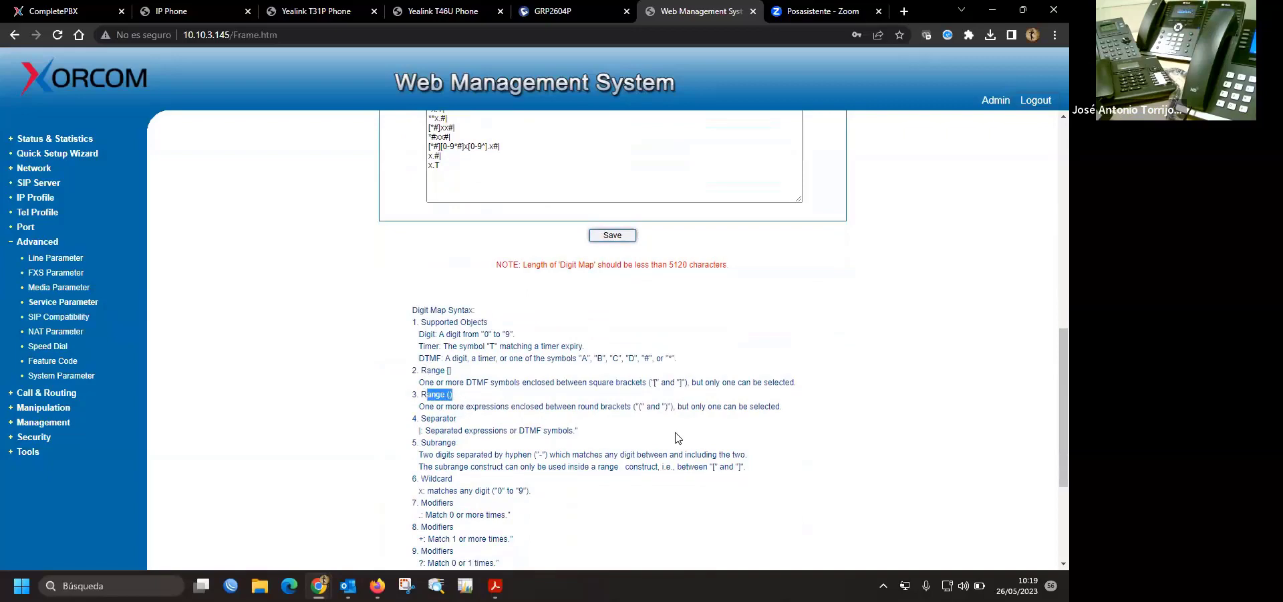
{"action": "scroll", "coordinate": [531, 319], "scroll_direction": "up", "scroll_amount": 3}
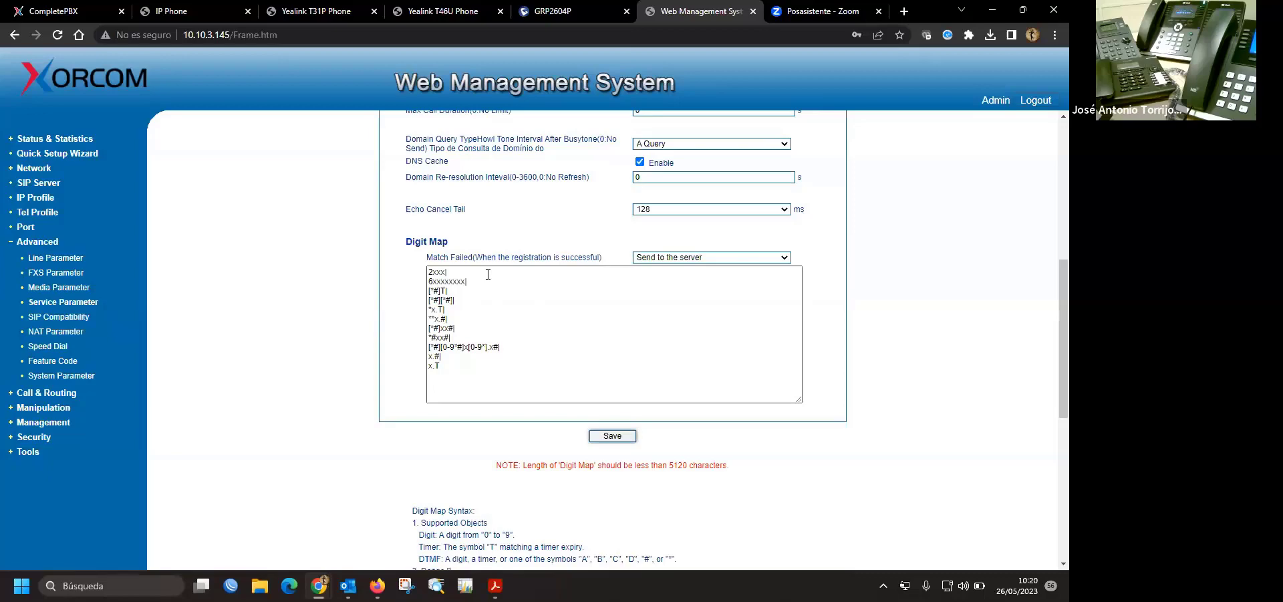
{"action": "left_click_drag", "start_coordinate": [428, 281], "coordinate": [468, 280]}
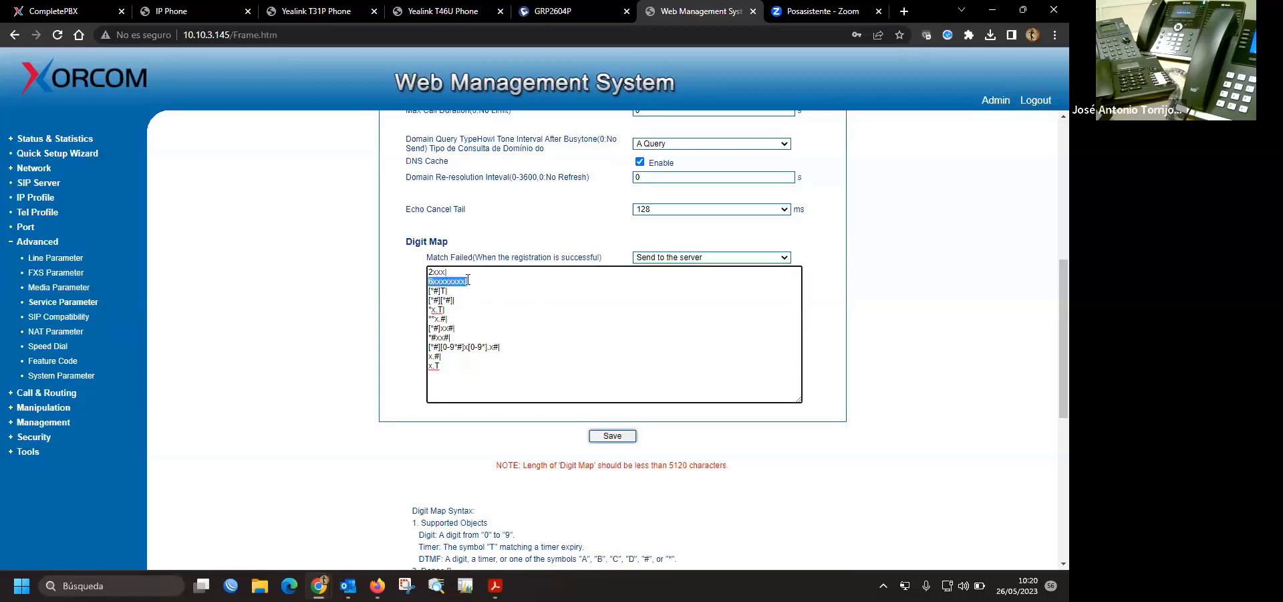
{"action": "left_click", "coordinate": [469, 280]}
{"action": "double_click", "coordinate": [469, 280]}
{"action": "left_click", "coordinate": [469, 280]}
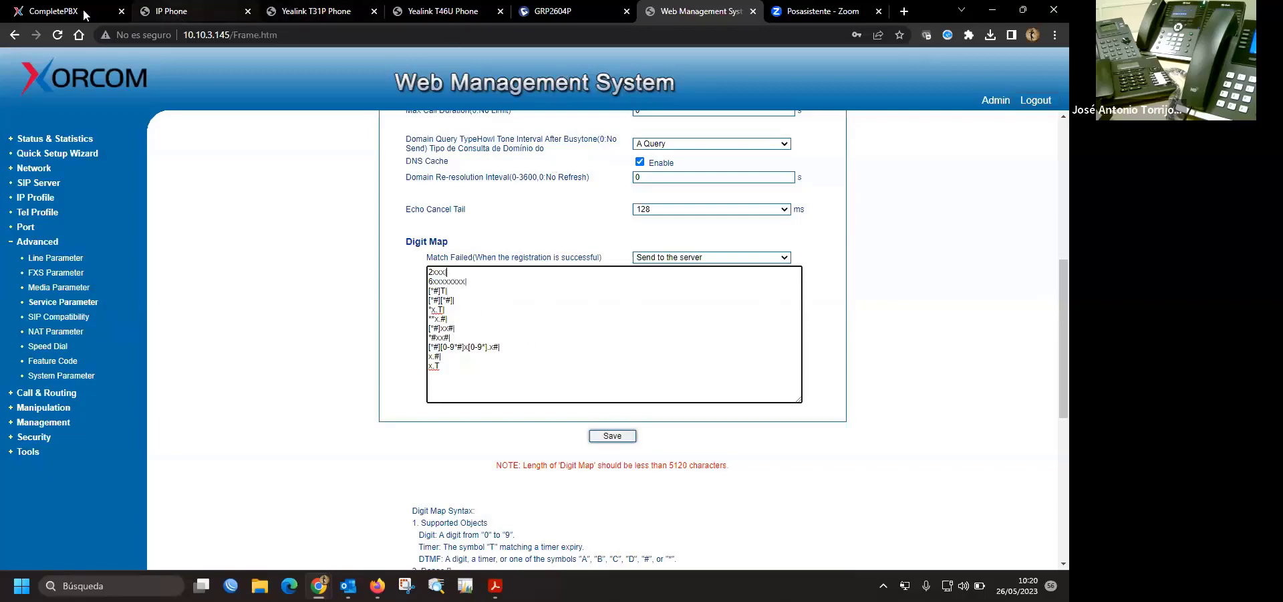
- Dismiss the Zoom webinar invitation in Outlook and bring Chrome back to the gateway's Digit Map
{"action": "key", "text": "ctrl+1"}
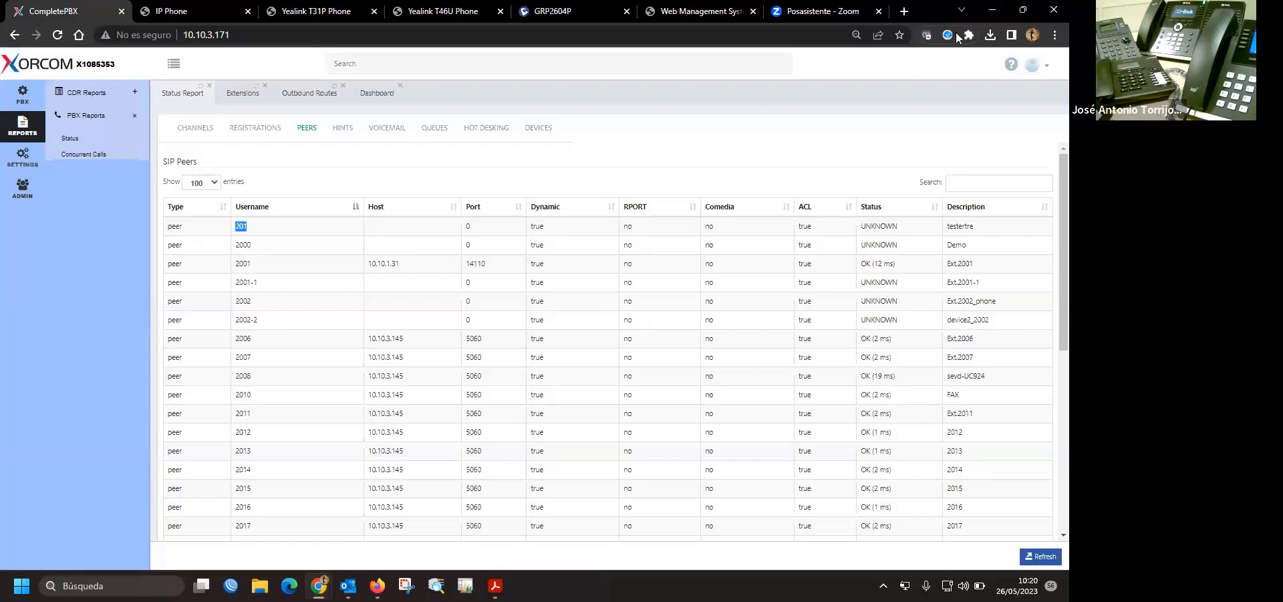
{"action": "left_click", "coordinate": [992, 16]}
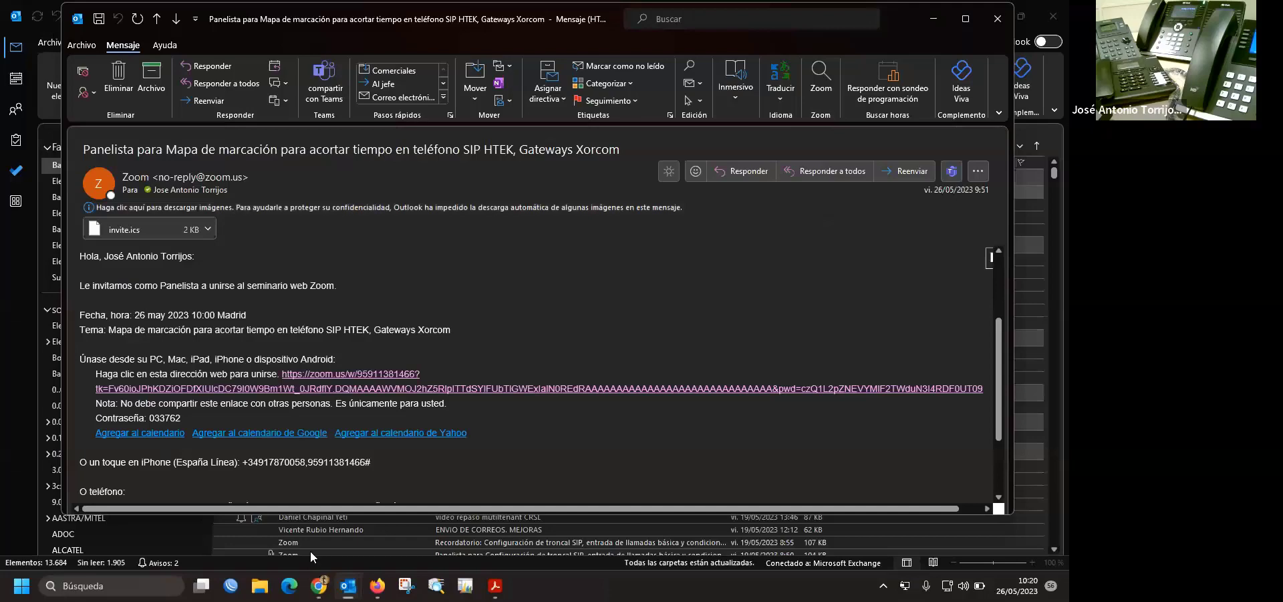
{"action": "key", "text": "Escape"}
{"action": "mouse_move", "coordinate": [318, 586]}
{"action": "left_click", "coordinate": [364, 534]}
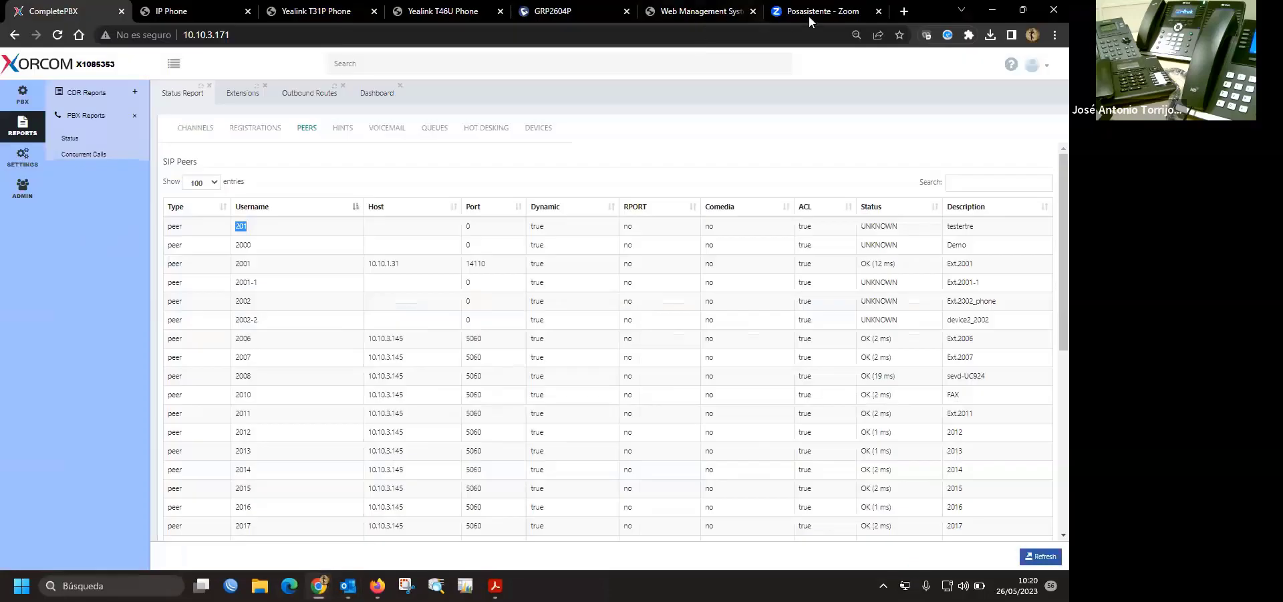
{"action": "left_click", "coordinate": [810, 12]}
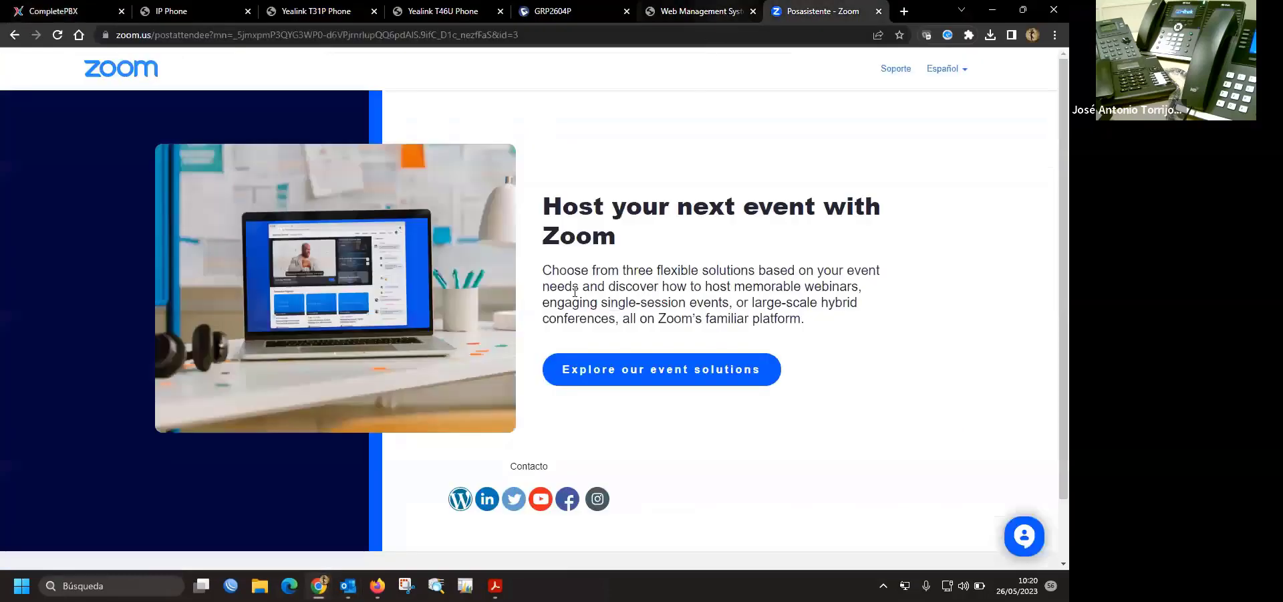
{"action": "left_click", "coordinate": [695, 11]}
- Add a 6xxx| line below 2xxx| in the Digit Map and save it
{"action": "left_click", "coordinate": [457, 272]}
{"action": "key", "text": "Return"}
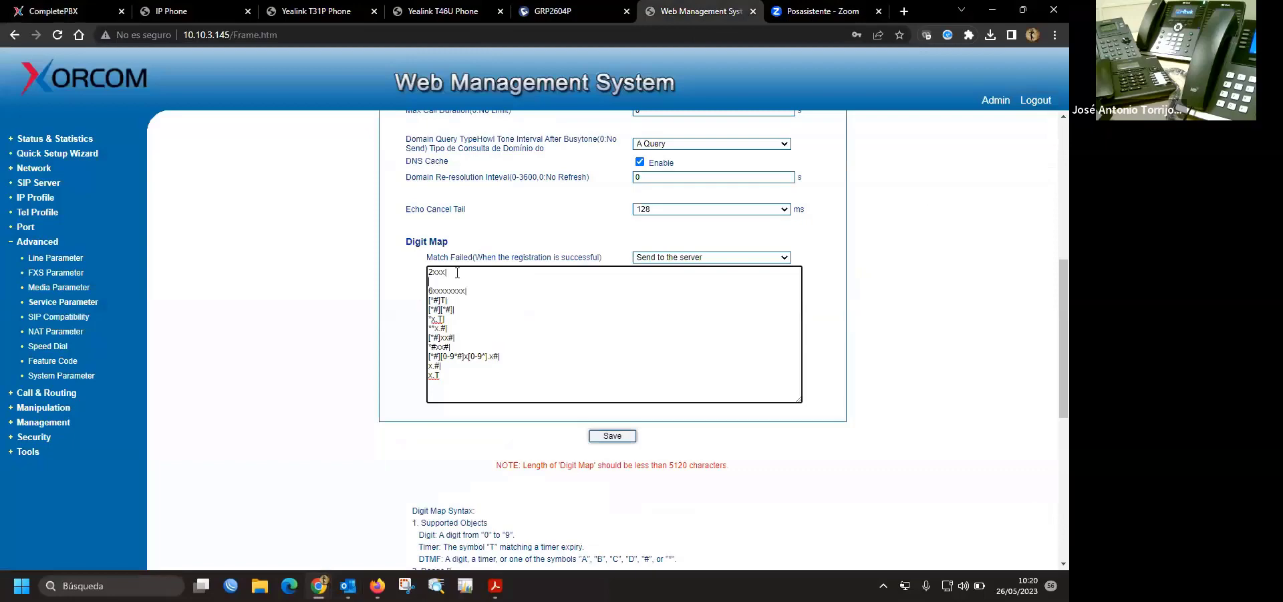
{"action": "type", "text": "6XX"}
{"action": "key", "text": "BackSpace"}
{"action": "key", "text": "BackSpace"}
{"action": "type", "text": "xxx|"}
{"action": "left_click", "coordinate": [628, 436]}
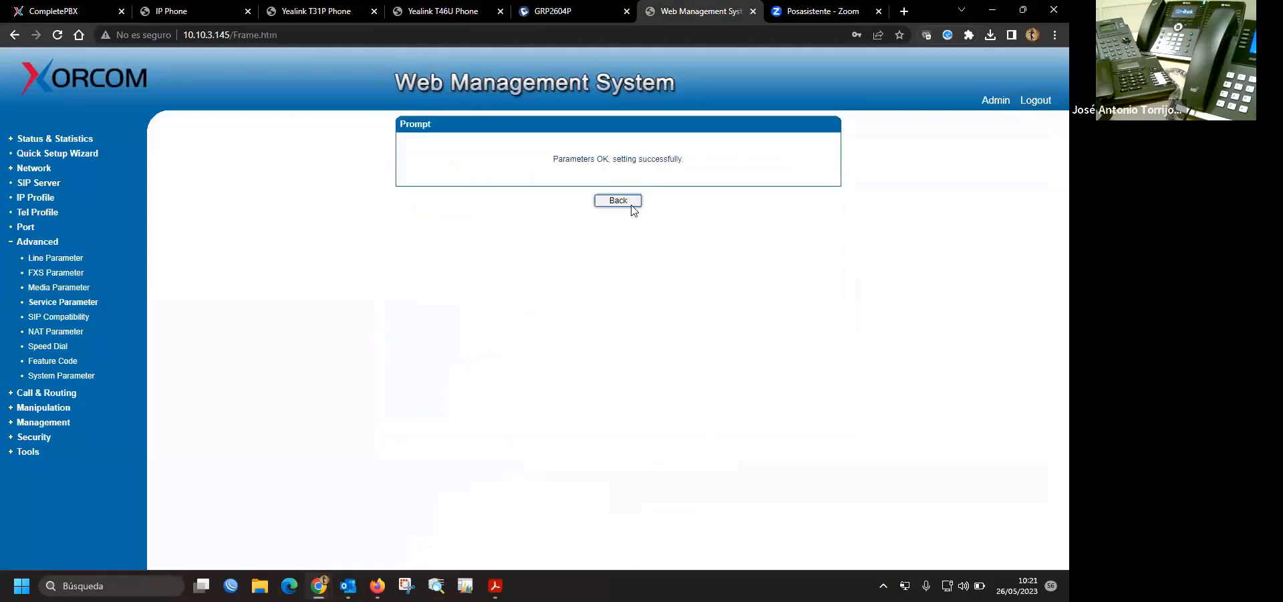
- Return to the gateway settings, then bring up CompletePBX's extension settings form
{"action": "left_click", "coordinate": [622, 201]}
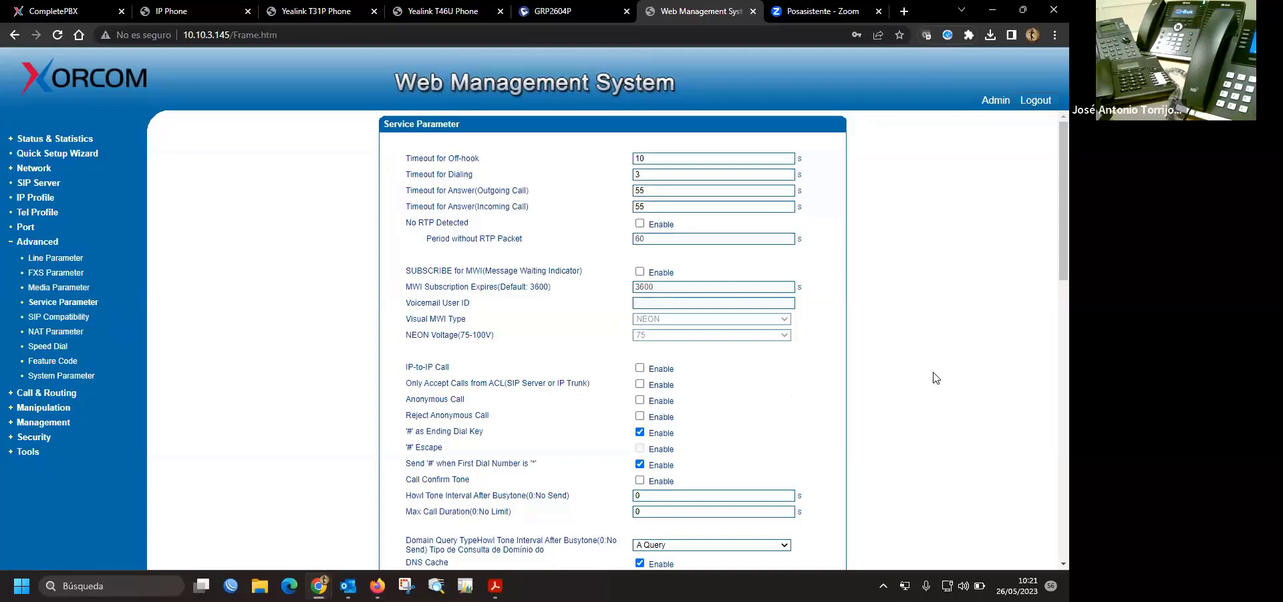
{"action": "left_click", "coordinate": [57, 11]}
{"action": "left_click", "coordinate": [244, 93]}
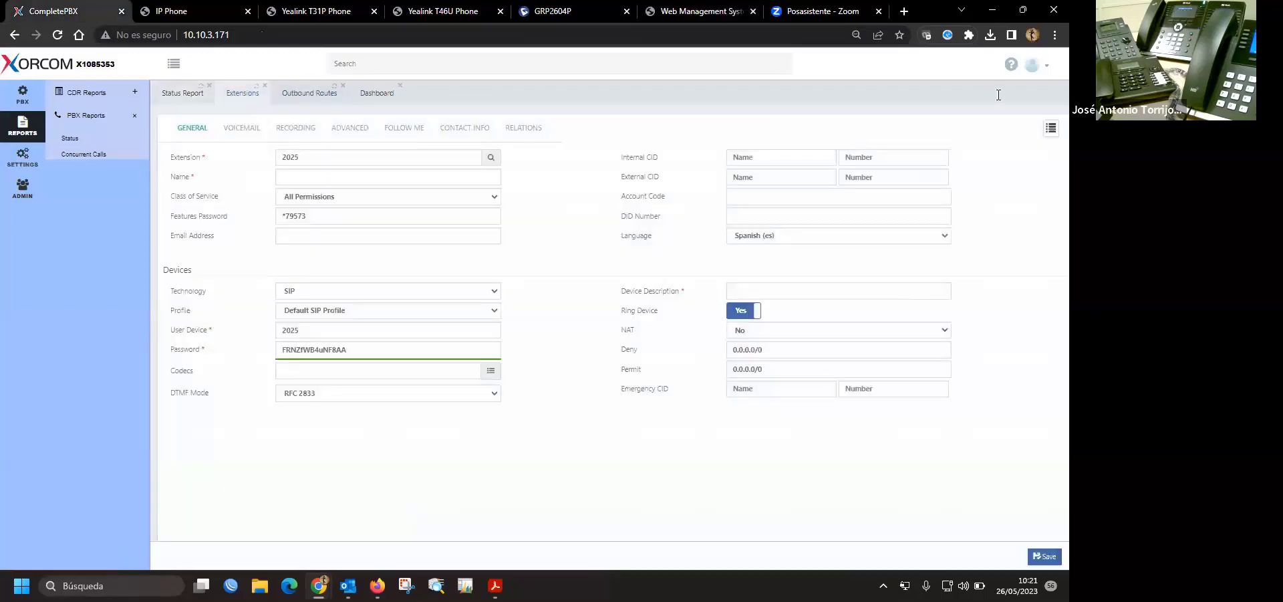
- Open extension 2023 in CompletePBX and change its extension number to 6023
{"action": "left_click", "coordinate": [1052, 128]}
{"action": "scroll", "coordinate": [997, 490], "scroll_direction": "down", "scroll_amount": 5}
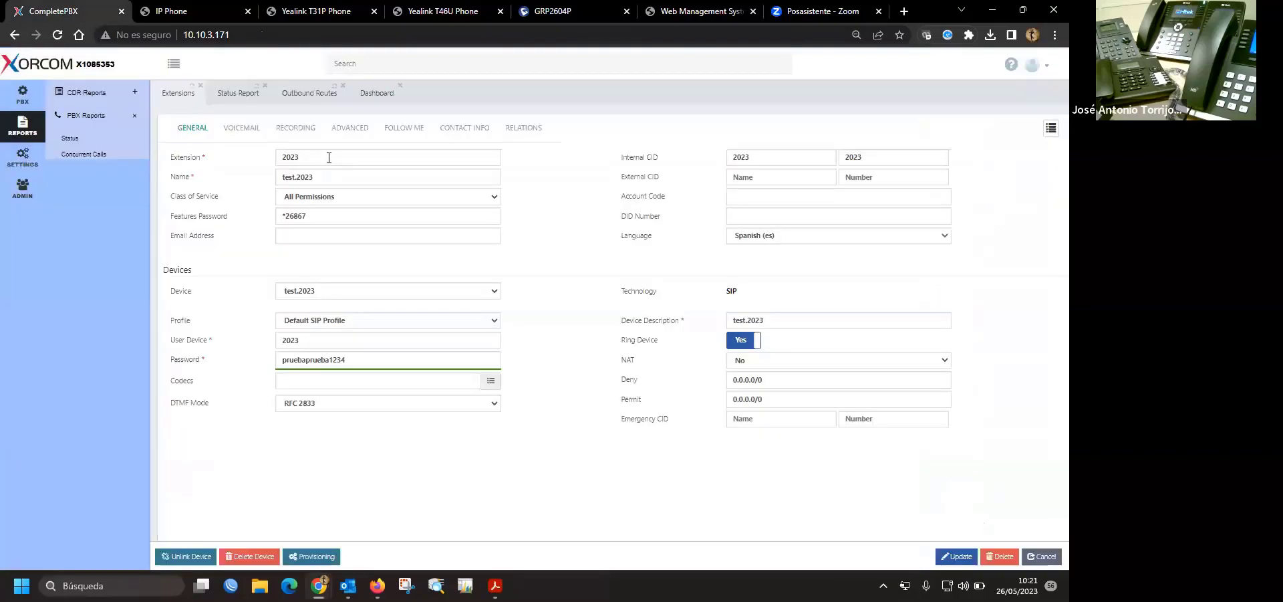
{"action": "type", "text": "6"}
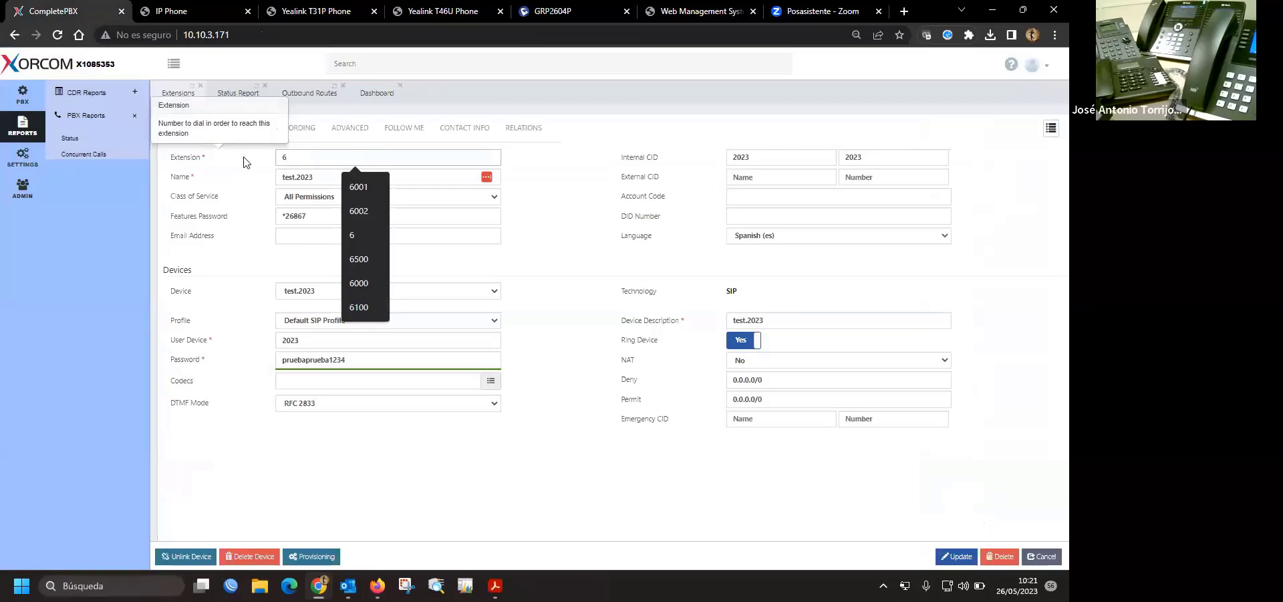
{"action": "type", "text": "023"}
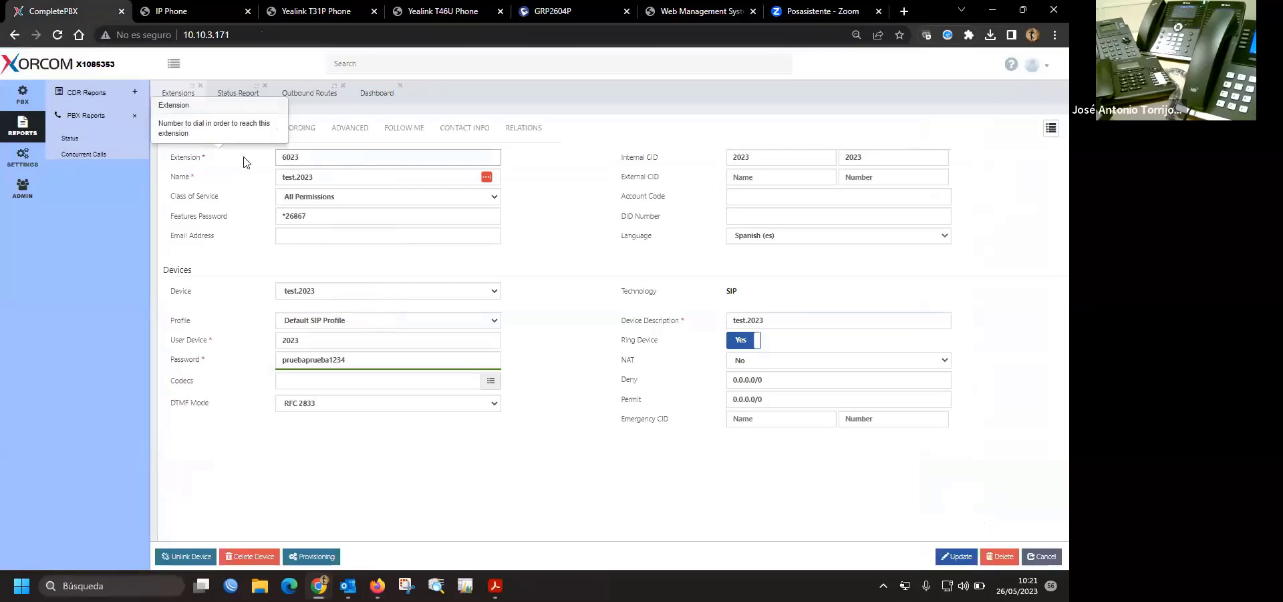
{"action": "key", "text": "ctrl+a"}
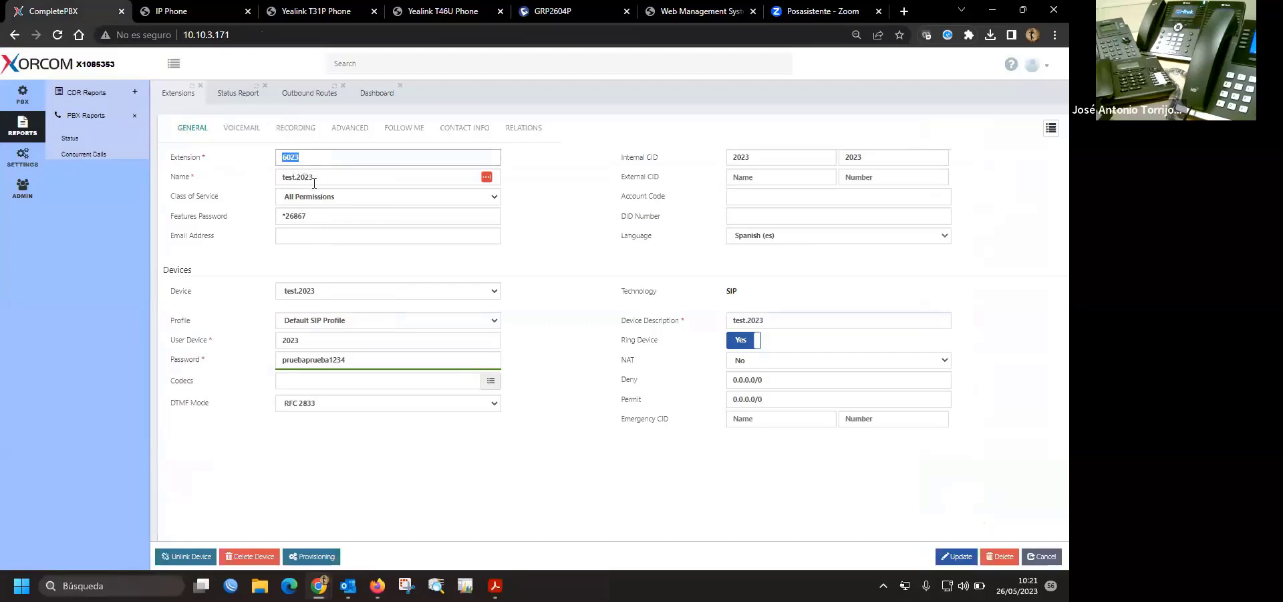
{"action": "left_click", "coordinate": [314, 179]}
- Set the internal caller ID number and user device to 6023, and save the extension
{"action": "left_click", "coordinate": [791, 160]}
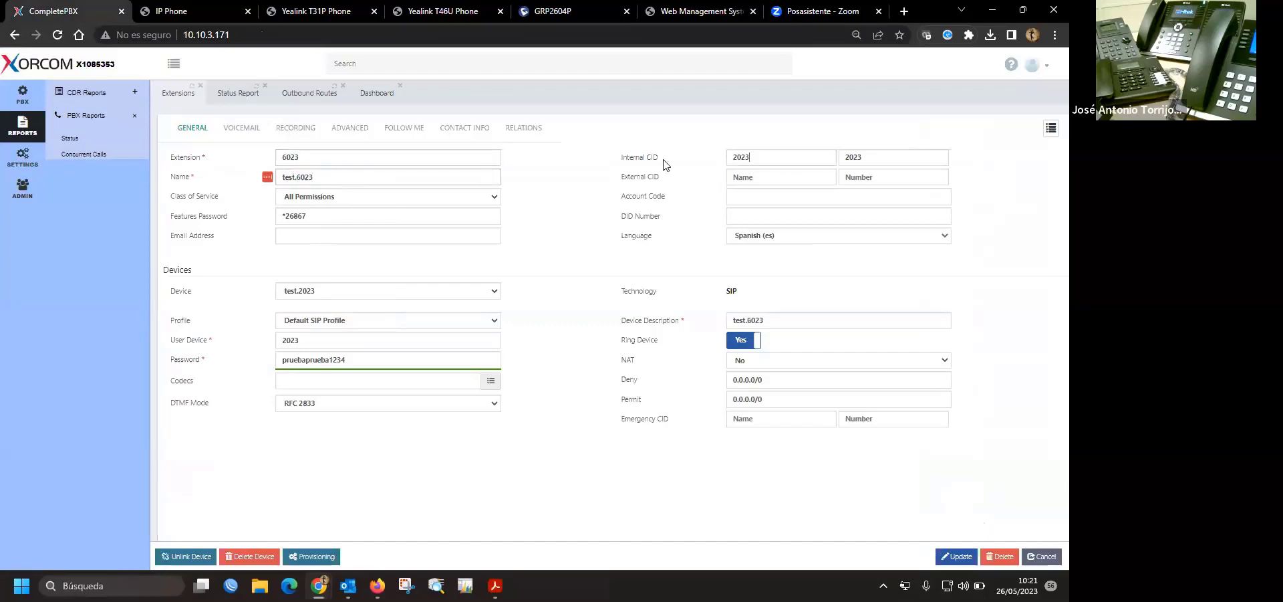
{"action": "double_click", "coordinate": [879, 155]}
{"action": "type", "text": "6023"}
{"action": "double_click", "coordinate": [307, 341]}
{"action": "type", "text": "6023"}
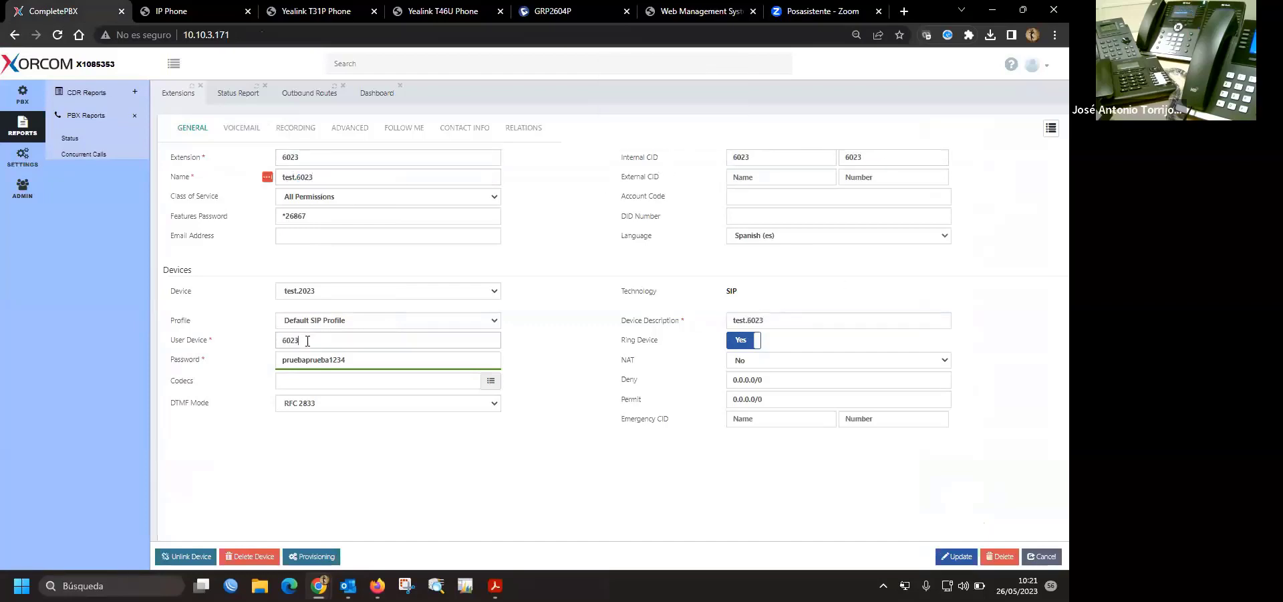
{"action": "left_click", "coordinate": [958, 556]}
{"action": "mouse_move", "coordinate": [684, 378]}
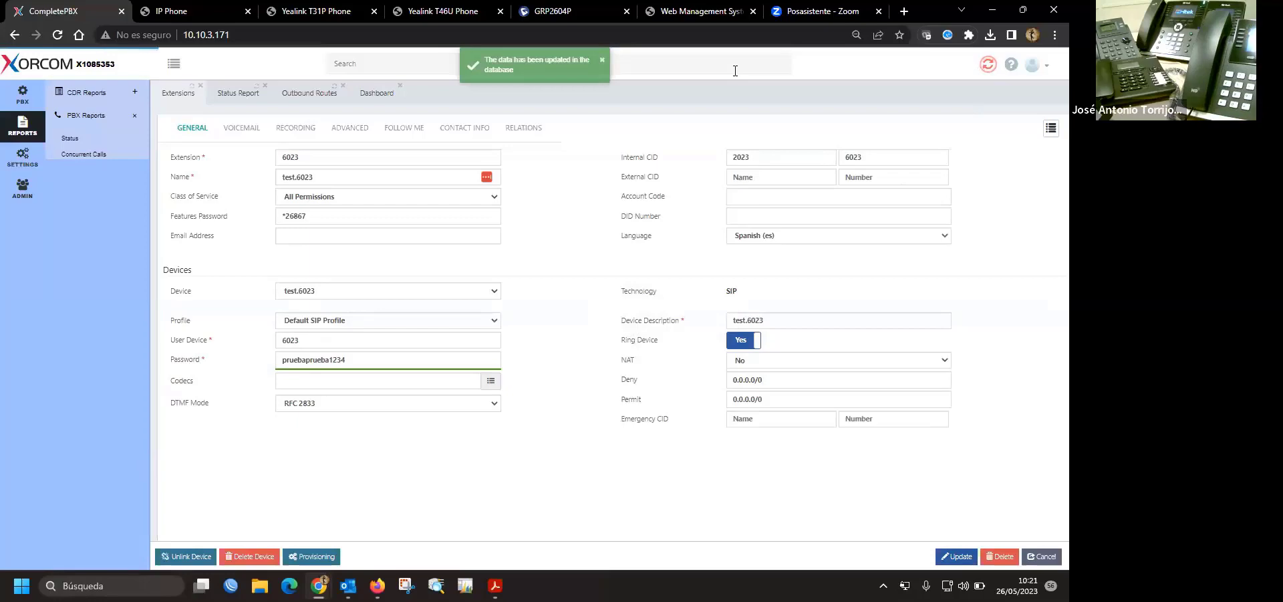
{"action": "left_click", "coordinate": [441, 11]}
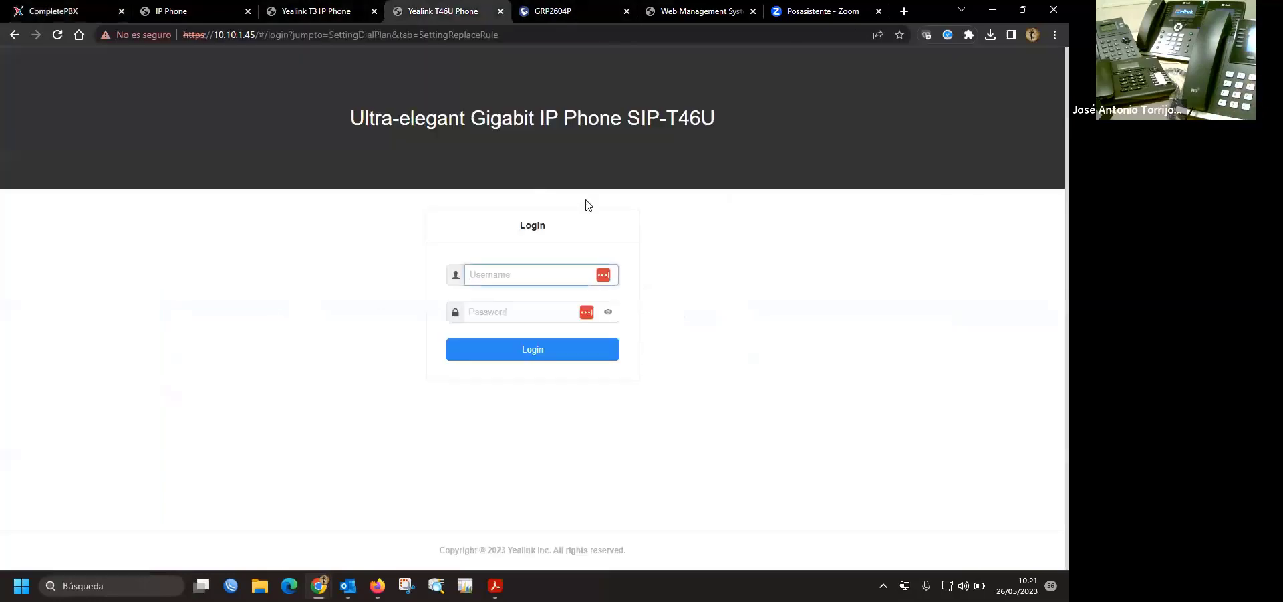
{"action": "left_click", "coordinate": [695, 11]}
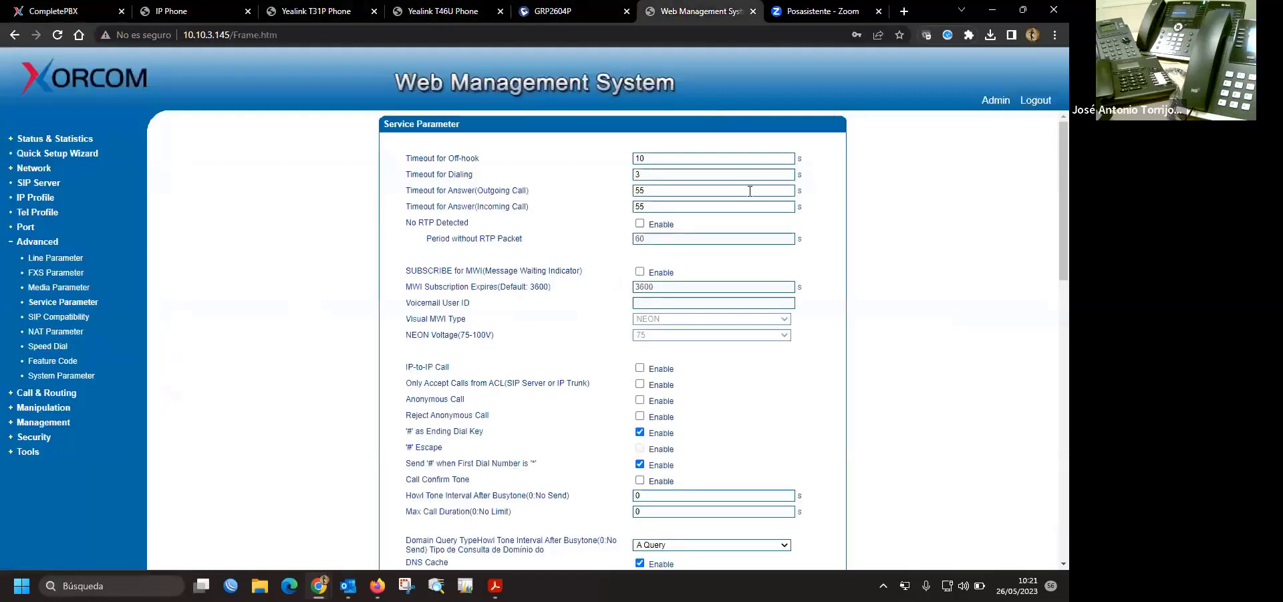
{"action": "scroll", "coordinate": [842, 262], "scroll_direction": "down", "scroll_amount": 2}
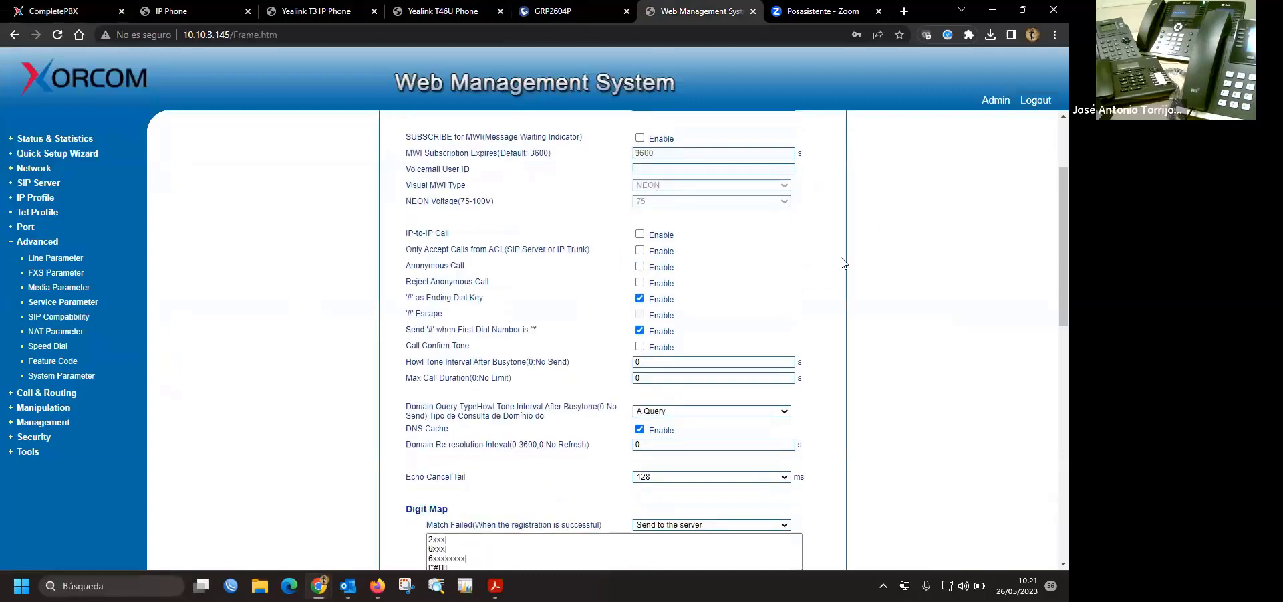
{"action": "scroll", "coordinate": [511, 448], "scroll_direction": "down", "scroll_amount": 2}
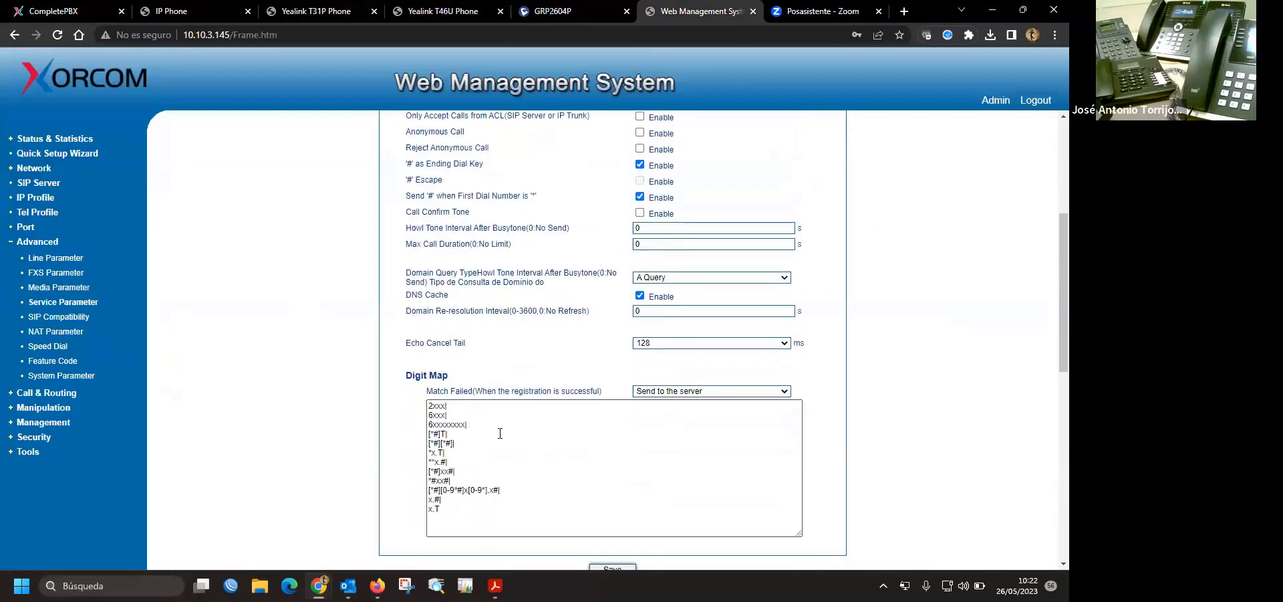
{"action": "left_click", "coordinate": [461, 508]}
{"action": "key", "text": "ctrl+a"}
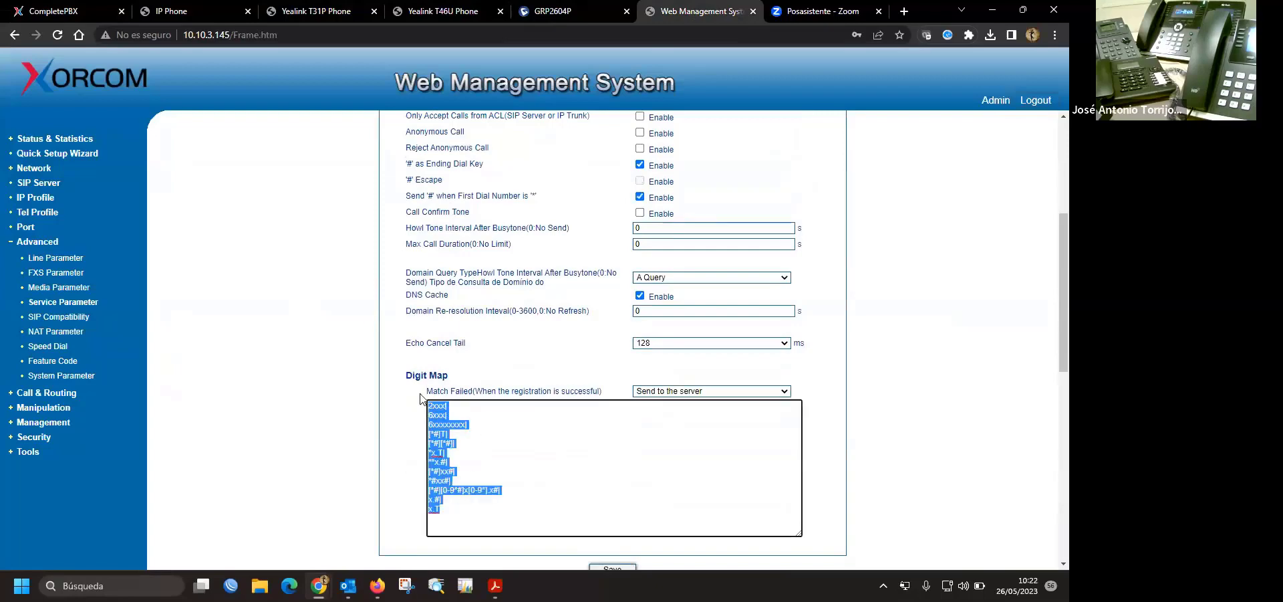
{"action": "left_click", "coordinate": [541, 429]}
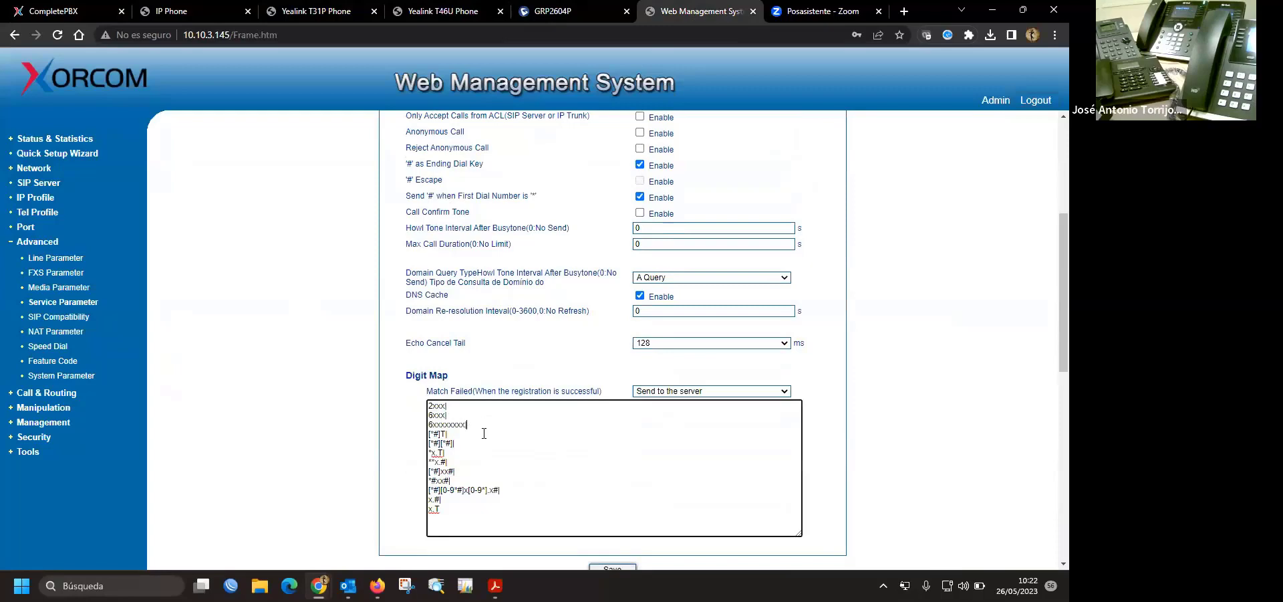
{"action": "scroll", "coordinate": [484, 433], "scroll_direction": "down", "scroll_amount": 4}
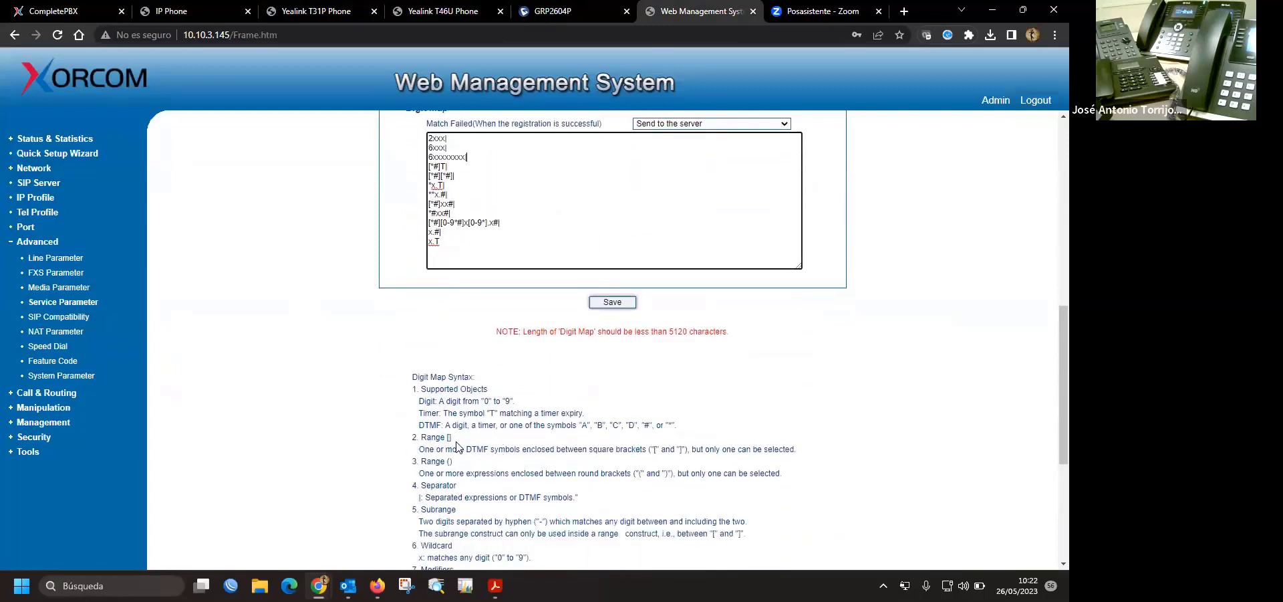
{"action": "left_click_drag", "start_coordinate": [452, 437], "coordinate": [446, 437]}
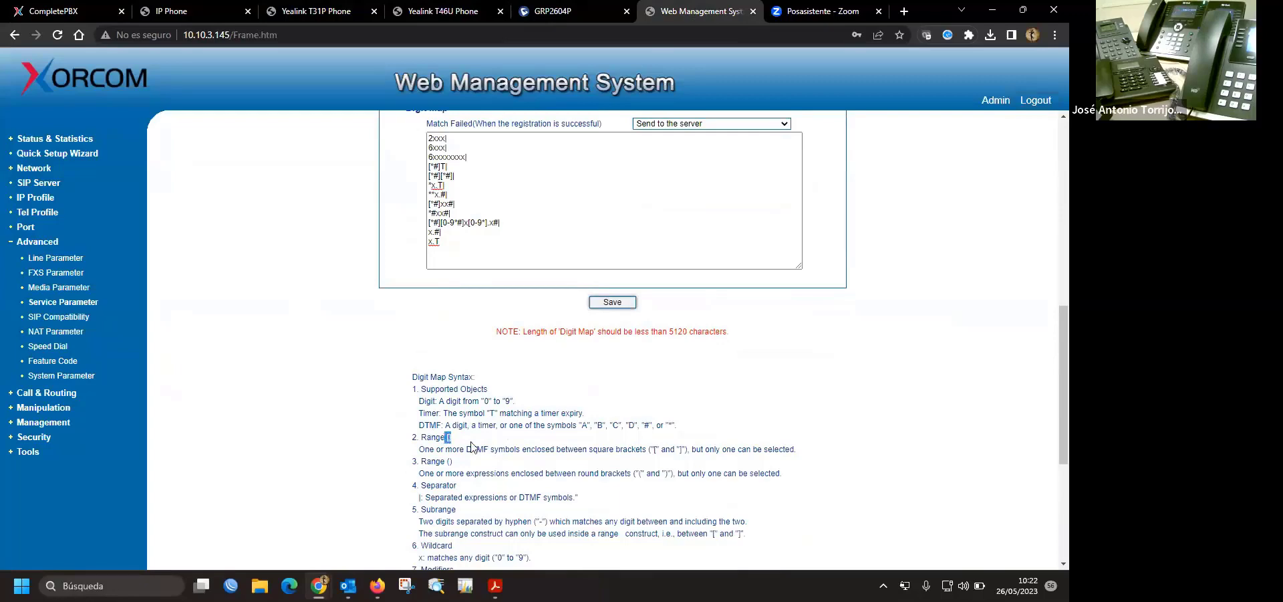
{"action": "left_click", "coordinate": [448, 437]}
{"action": "scroll", "coordinate": [558, 292], "scroll_direction": "up", "scroll_amount": 2}
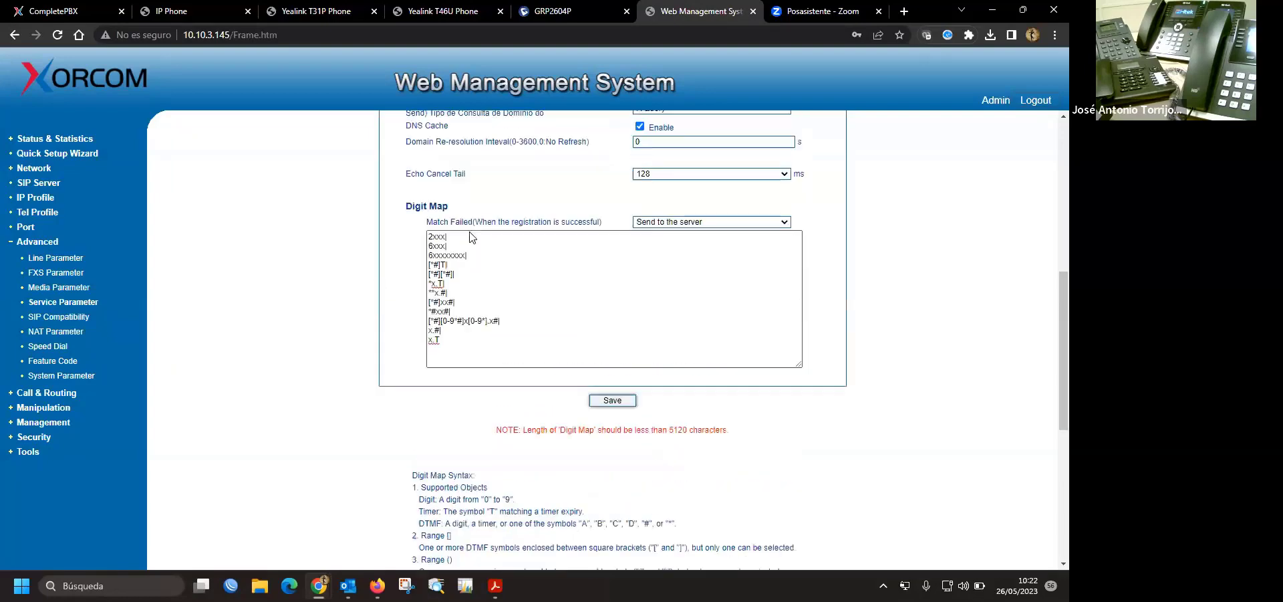
{"action": "left_click_drag", "start_coordinate": [449, 281], "coordinate": [406, 267]}
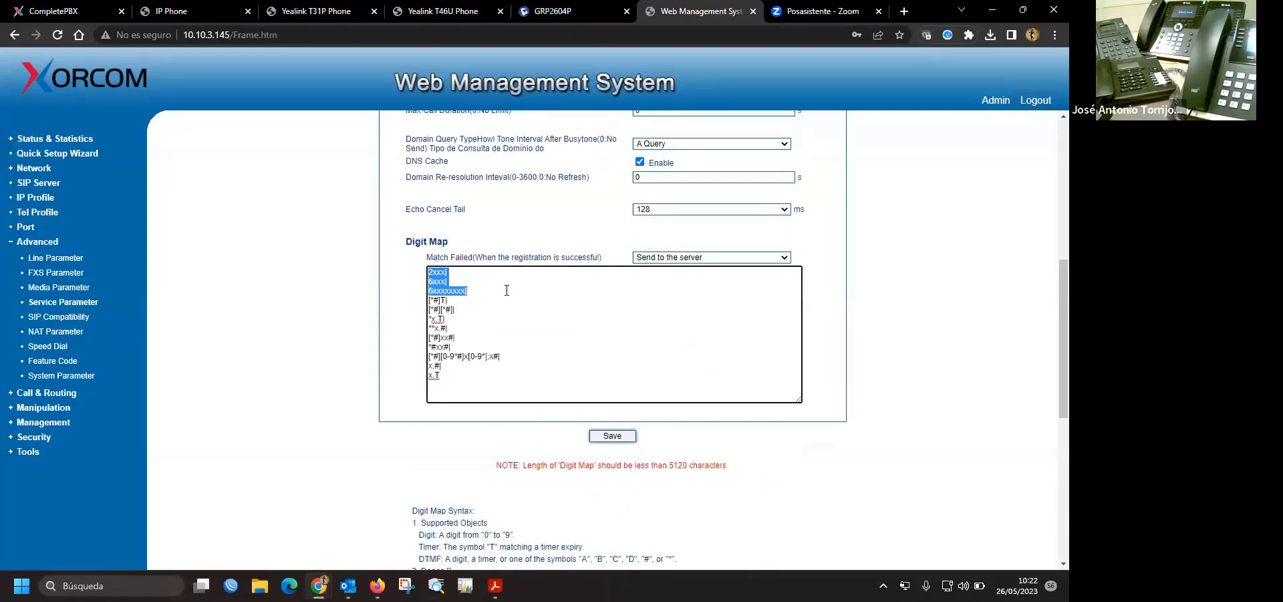
{"action": "left_click", "coordinate": [406, 267]}
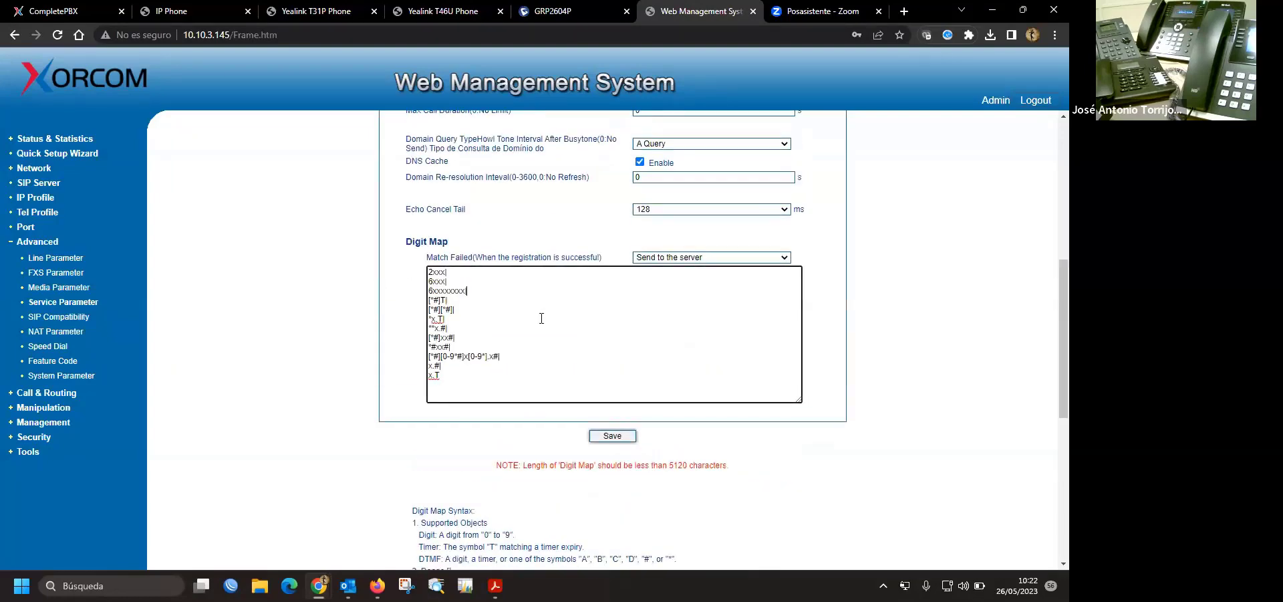
- Log in to the Yealink T46U web UI as admin and open Account > Register
{"action": "left_click", "coordinate": [448, 12]}
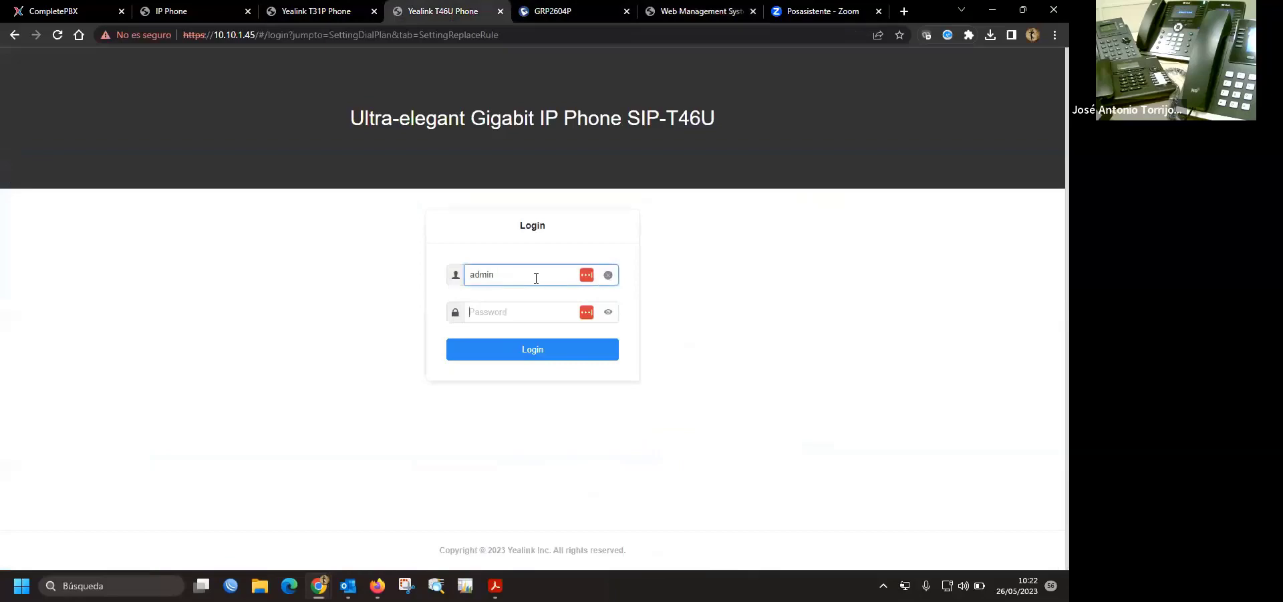
{"action": "key", "text": "Tab"}
{"action": "key", "text": "Return"}
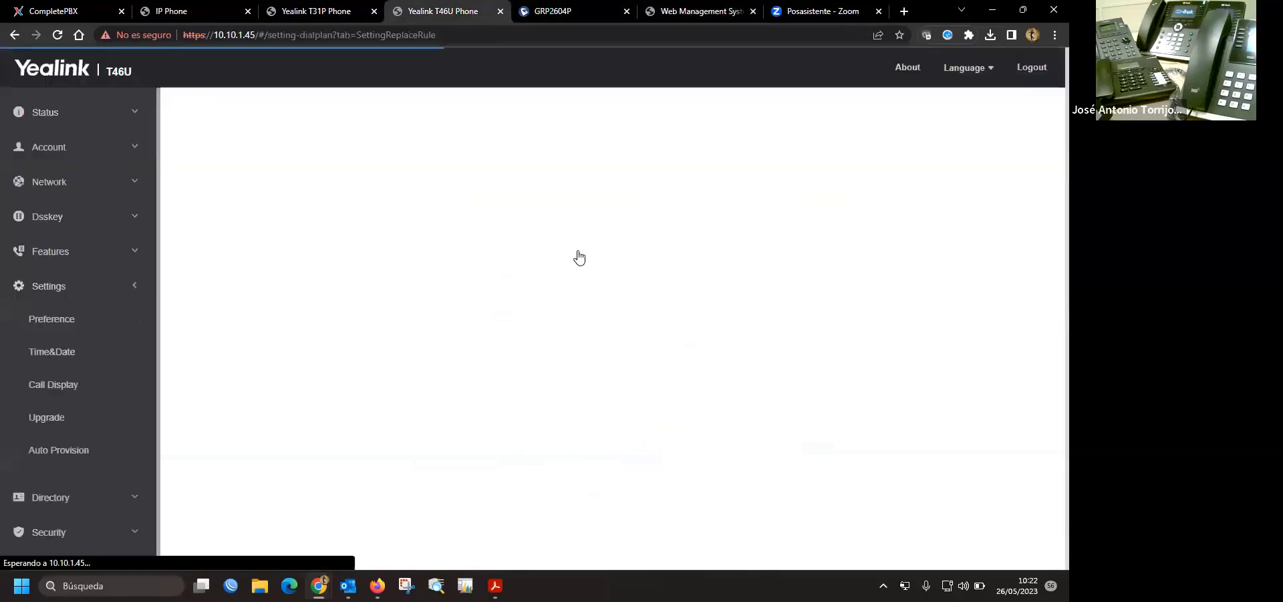
{"action": "left_click", "coordinate": [72, 153]}
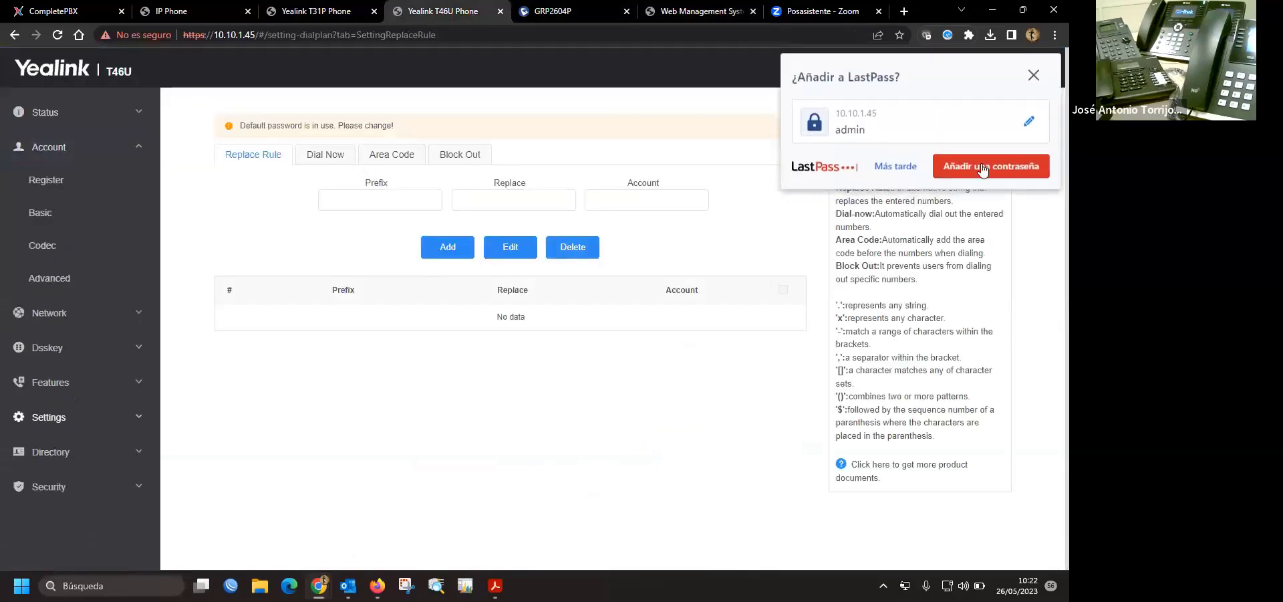
{"action": "left_click", "coordinate": [32, 179]}
- Change account 1's label, display name, register name and username to 6023, and confirm
{"action": "left_click", "coordinate": [420, 259]}
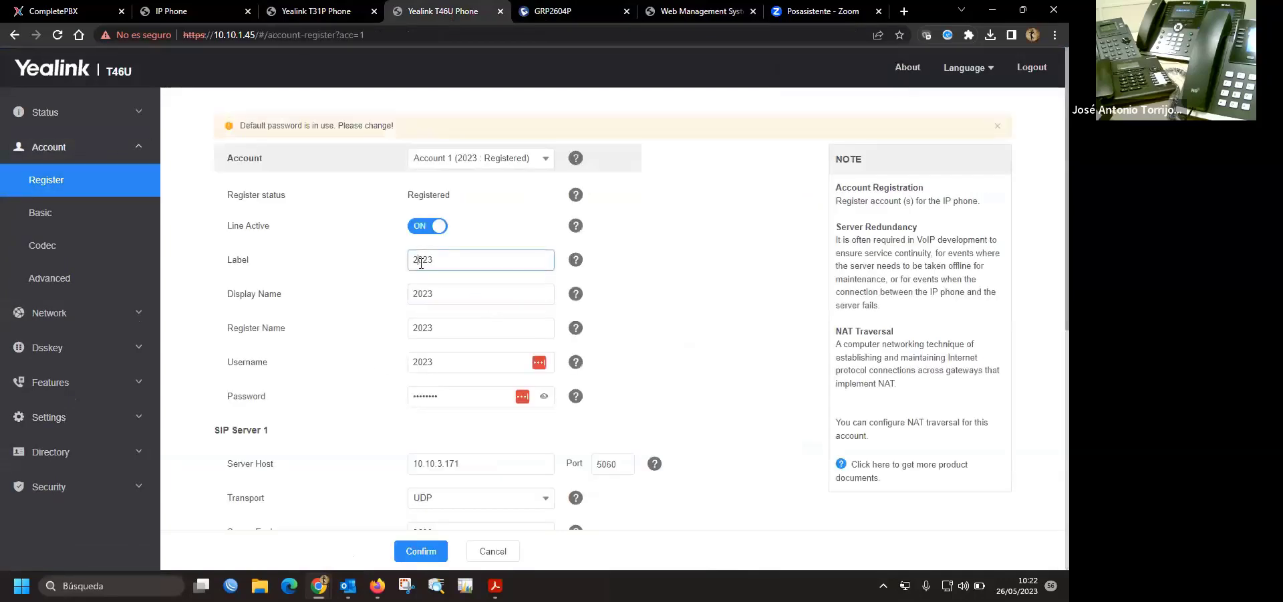
{"action": "key", "text": "BackSpace"}
{"action": "type", "text": "6"}
{"action": "left_click_drag", "start_coordinate": [438, 259], "coordinate": [411, 261]}
{"action": "key", "text": "ctrl+c"}
{"action": "key", "text": "Tab"}
{"action": "key", "text": "ctrl+v"}
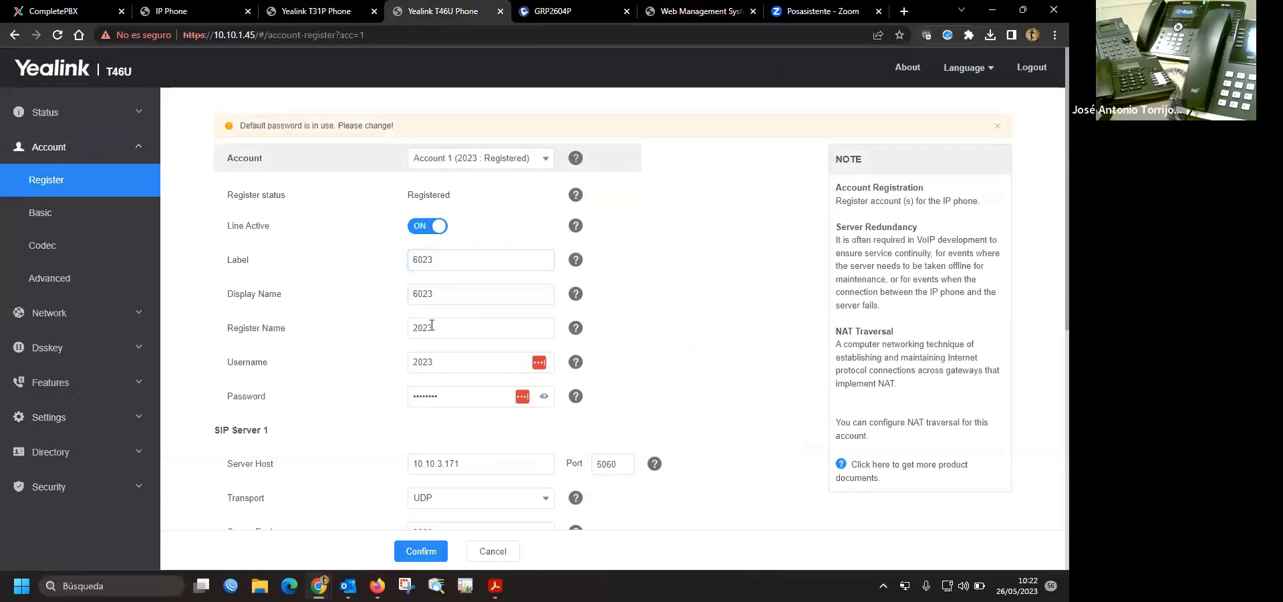
{"action": "left_click", "coordinate": [441, 328]}
{"action": "key", "text": "ctrl+a"}
{"action": "key", "text": "ctrl+v"}
{"action": "key", "text": "Tab"}
{"action": "key", "text": "ctrl+v"}
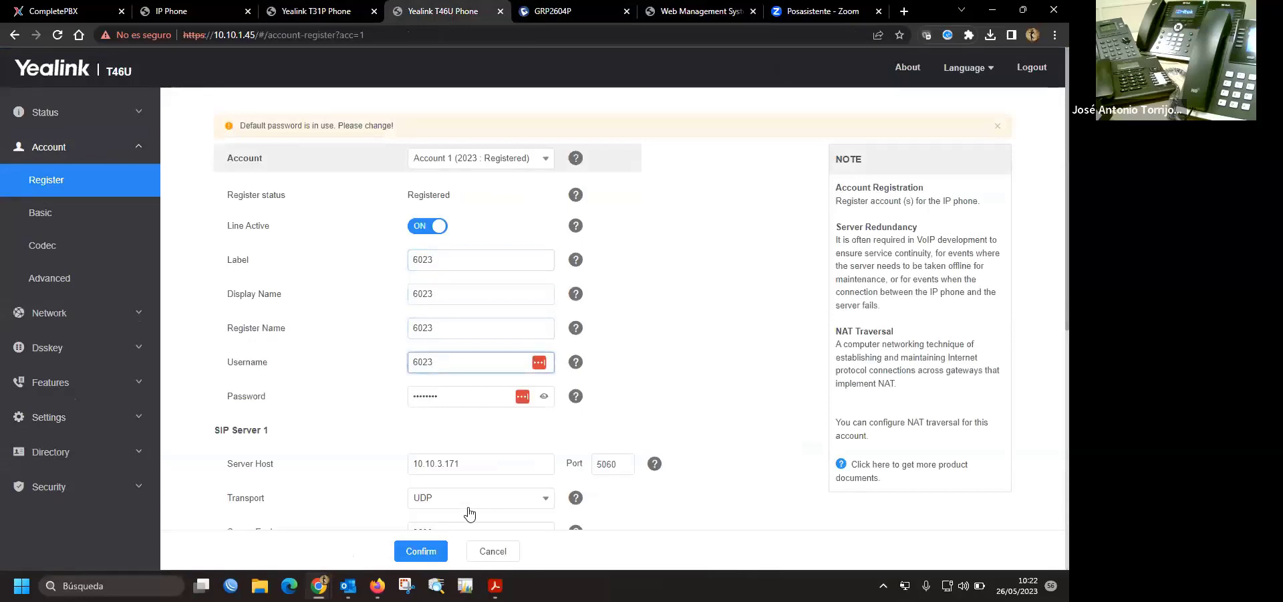
{"action": "left_click", "coordinate": [444, 545]}
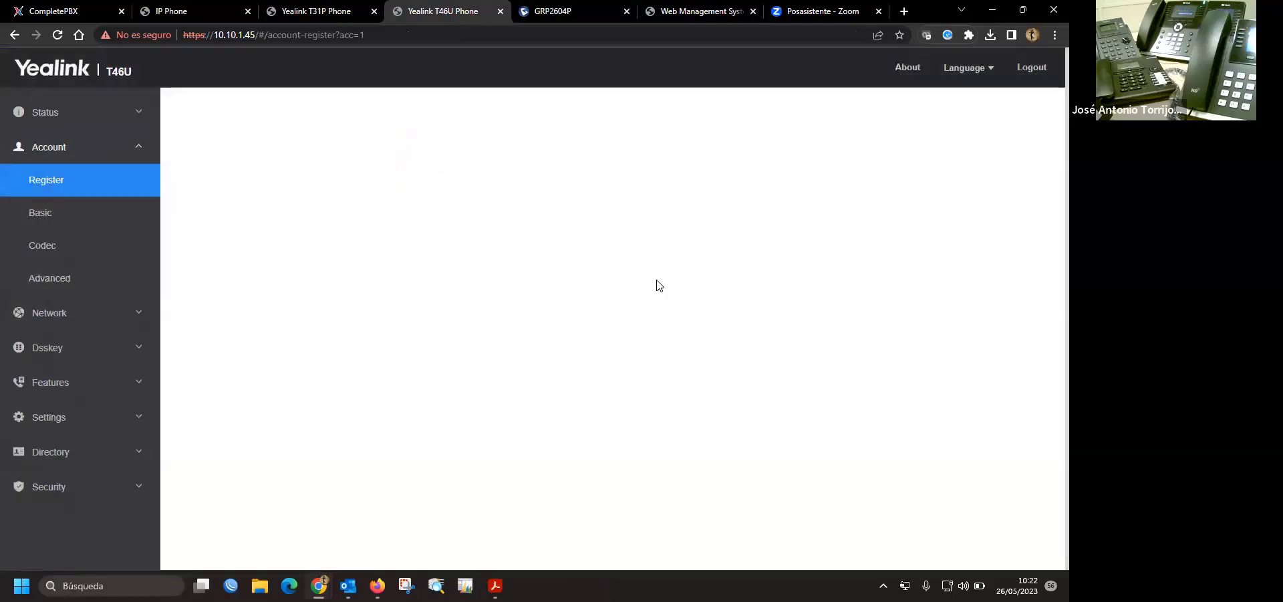
{"action": "left_click", "coordinate": [1034, 78]}
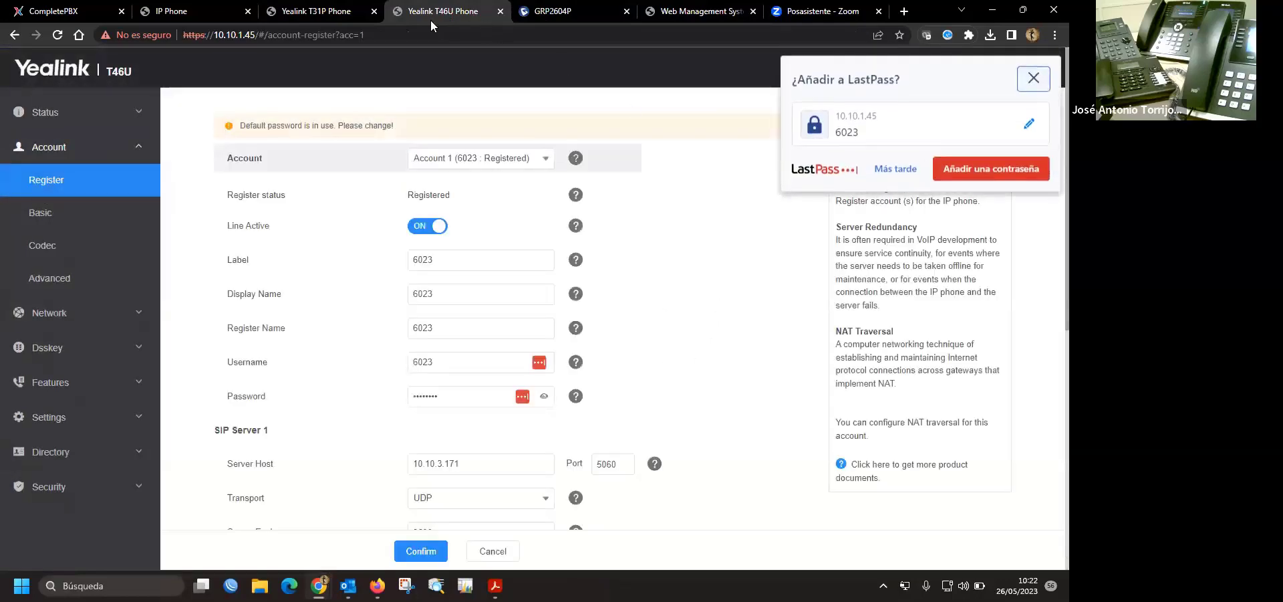
- Open CompletePBX's SIP Peers status report, refresh it, and filter the list by 602
{"action": "left_click", "coordinate": [54, 11]}
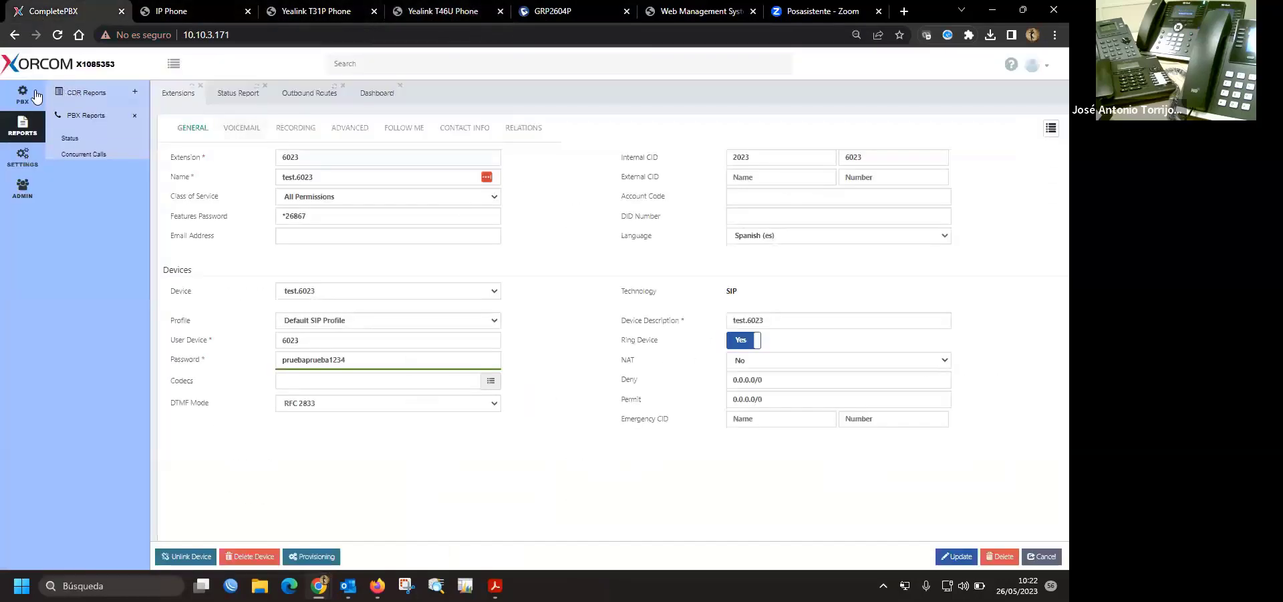
{"action": "left_click", "coordinate": [245, 93]}
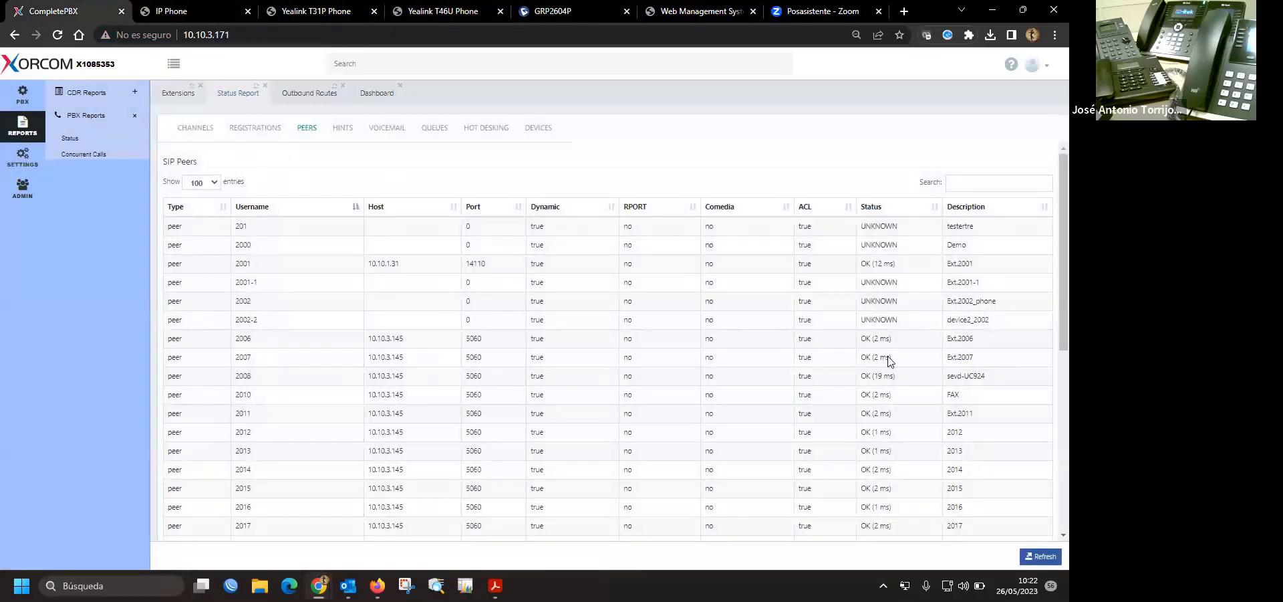
{"action": "left_click", "coordinate": [1034, 558]}
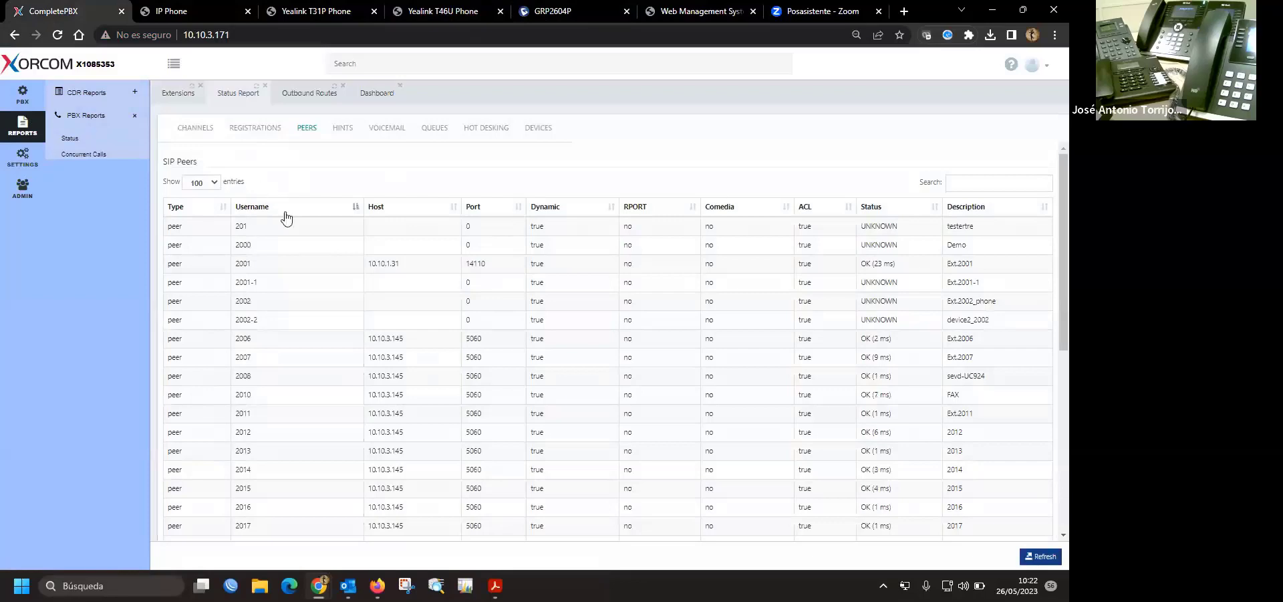
{"action": "left_click", "coordinate": [973, 181]}
{"action": "type", "text": "60"}
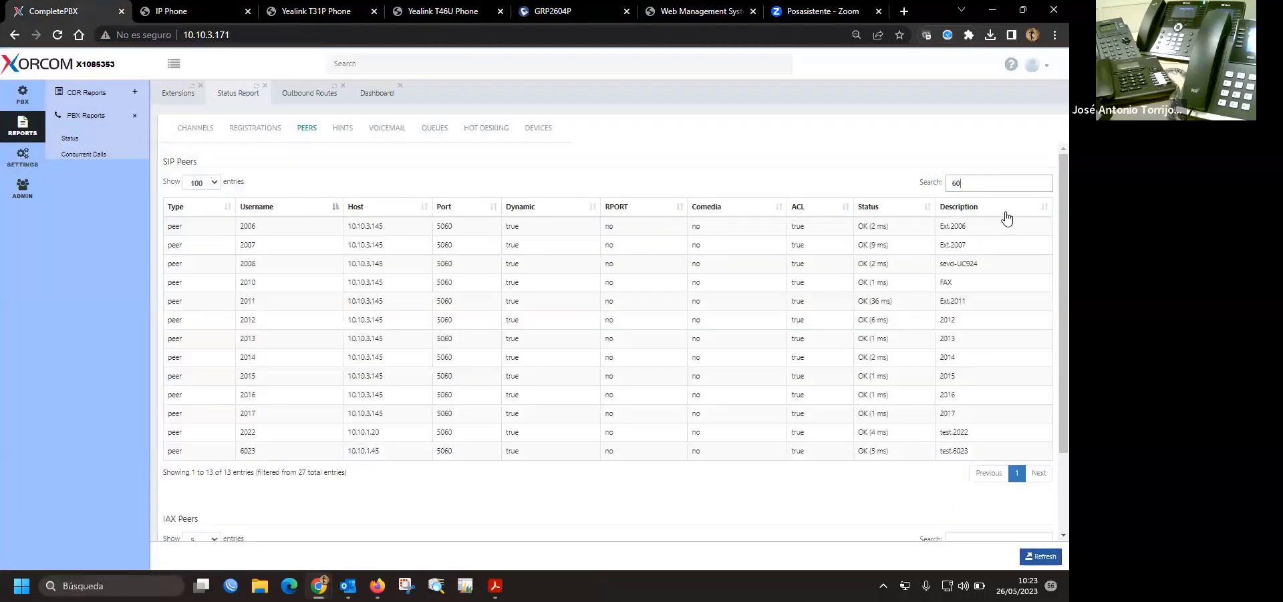
{"action": "type", "text": "2"}
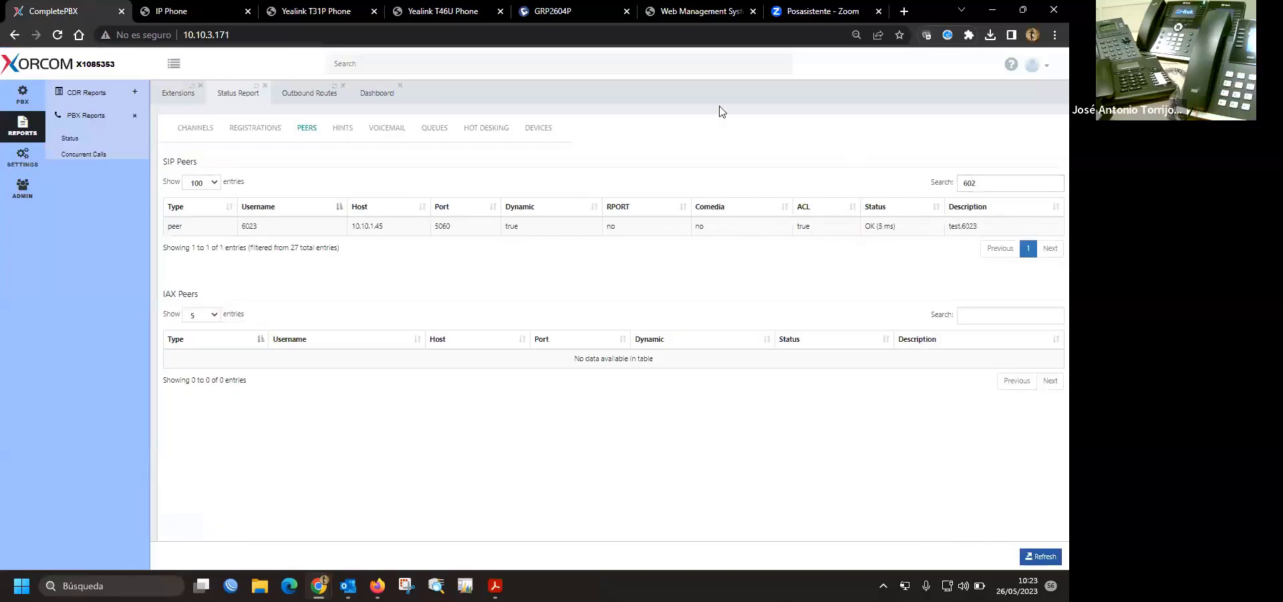
- Switch to the gateway's Web Management System tab showing its Advanced Digit Map patterns
{"action": "left_click", "coordinate": [692, 12]}
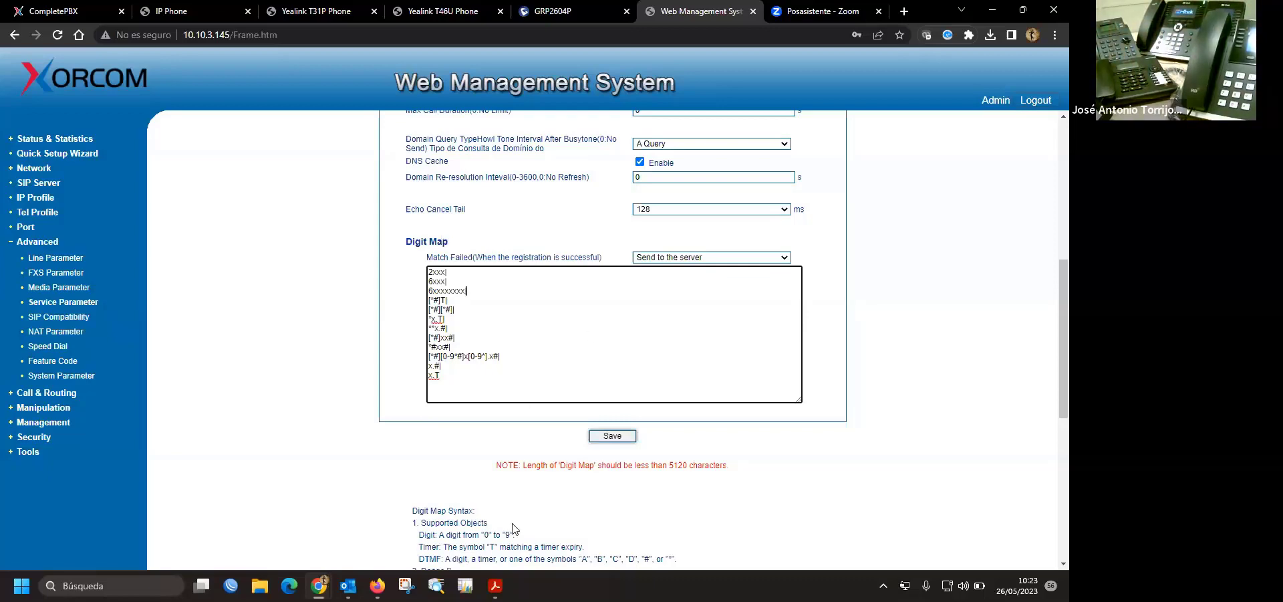
{"action": "scroll", "coordinate": [604, 441], "scroll_direction": "down", "scroll_amount": 2}
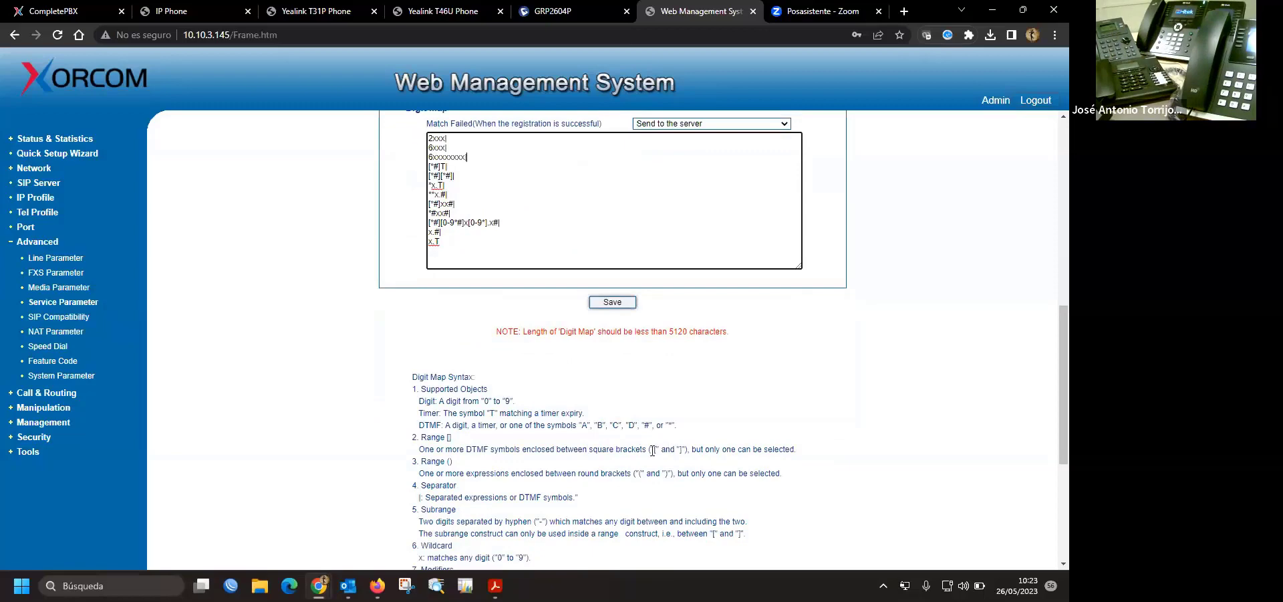
{"action": "scroll", "coordinate": [551, 446], "scroll_direction": "down", "scroll_amount": 1}
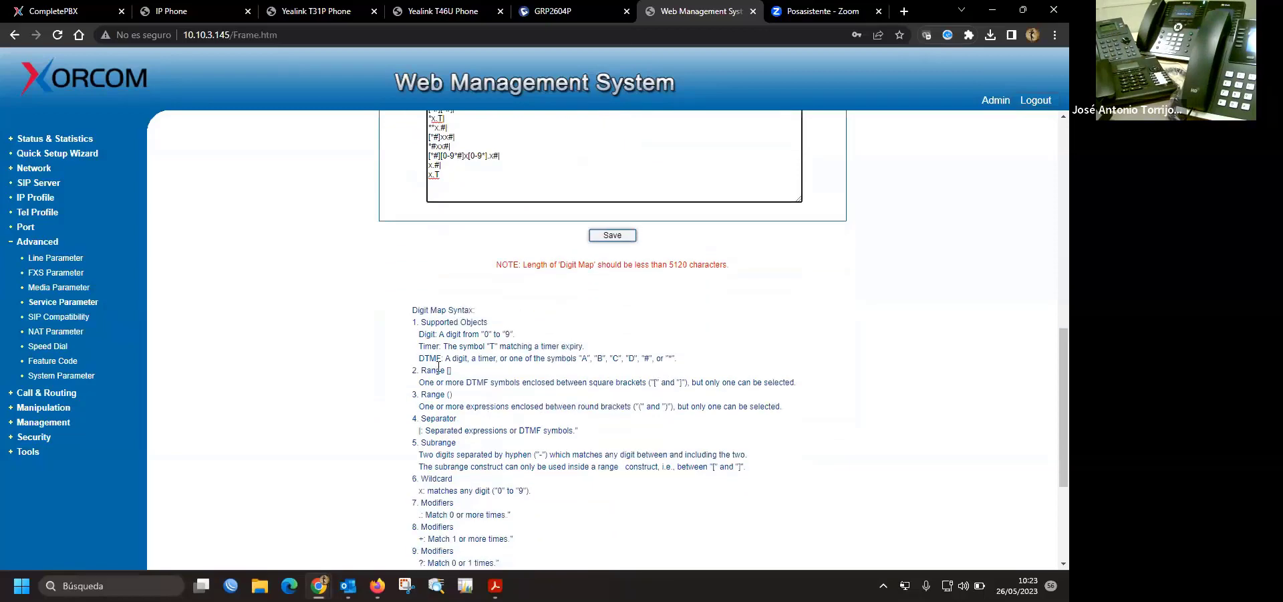
{"action": "left_click_drag", "start_coordinate": [436, 370], "coordinate": [501, 402]}
{"action": "left_click", "coordinate": [632, 428]}
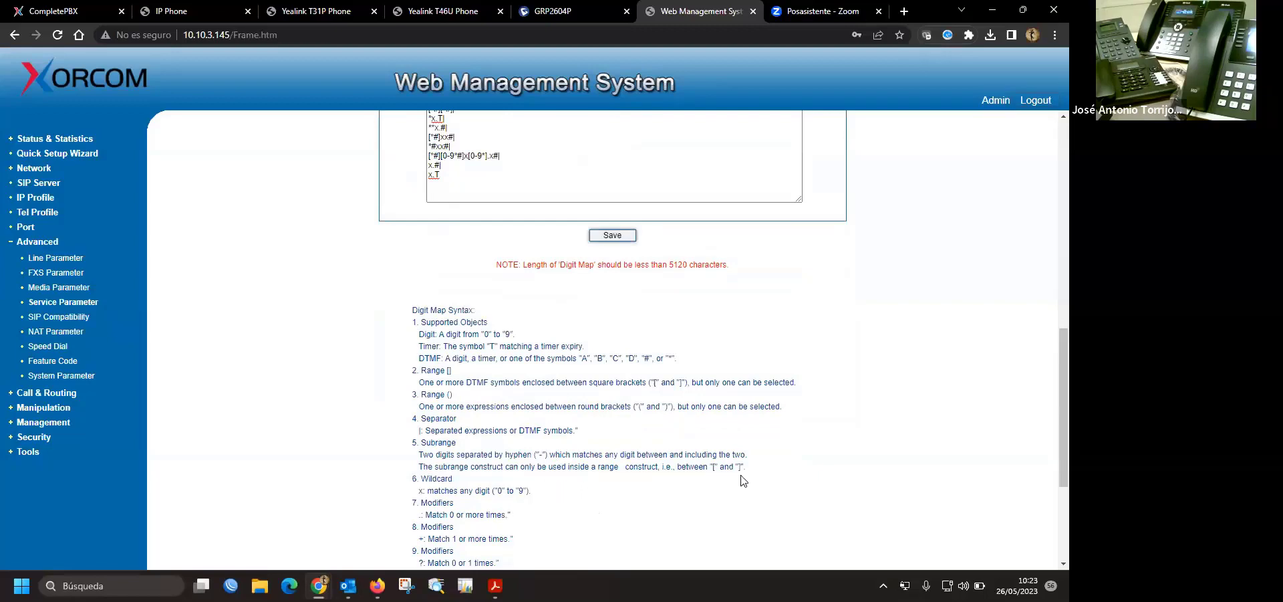
{"action": "scroll", "coordinate": [447, 214], "scroll_direction": "up", "scroll_amount": 2}
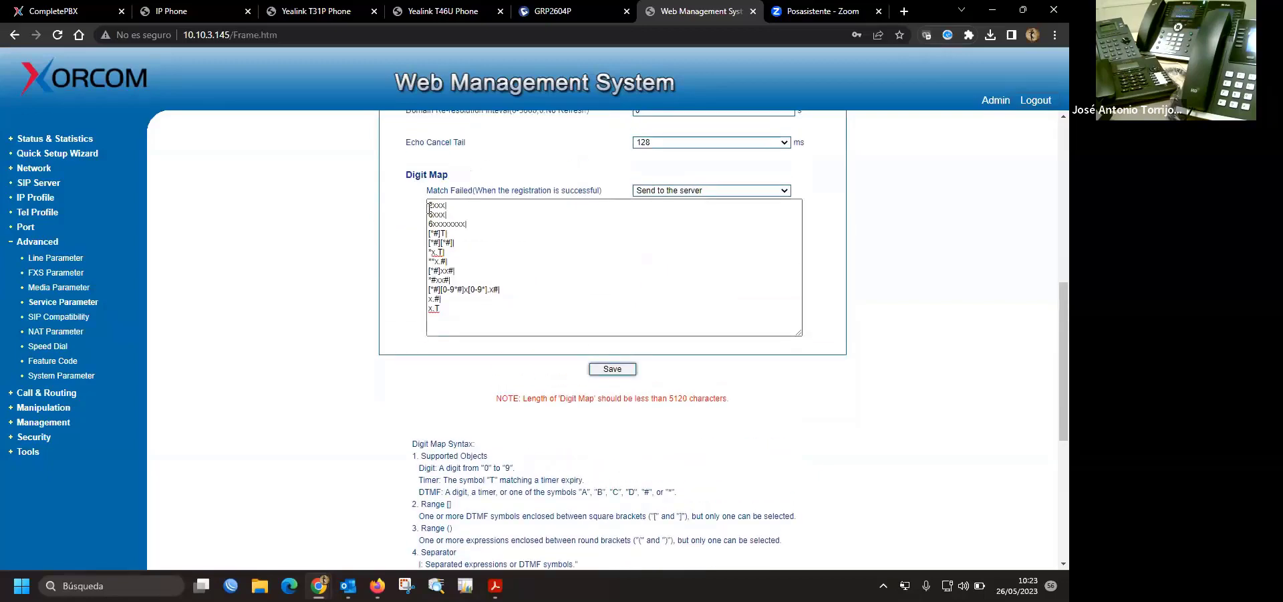
{"action": "left_click_drag", "start_coordinate": [447, 214], "coordinate": [429, 214]}
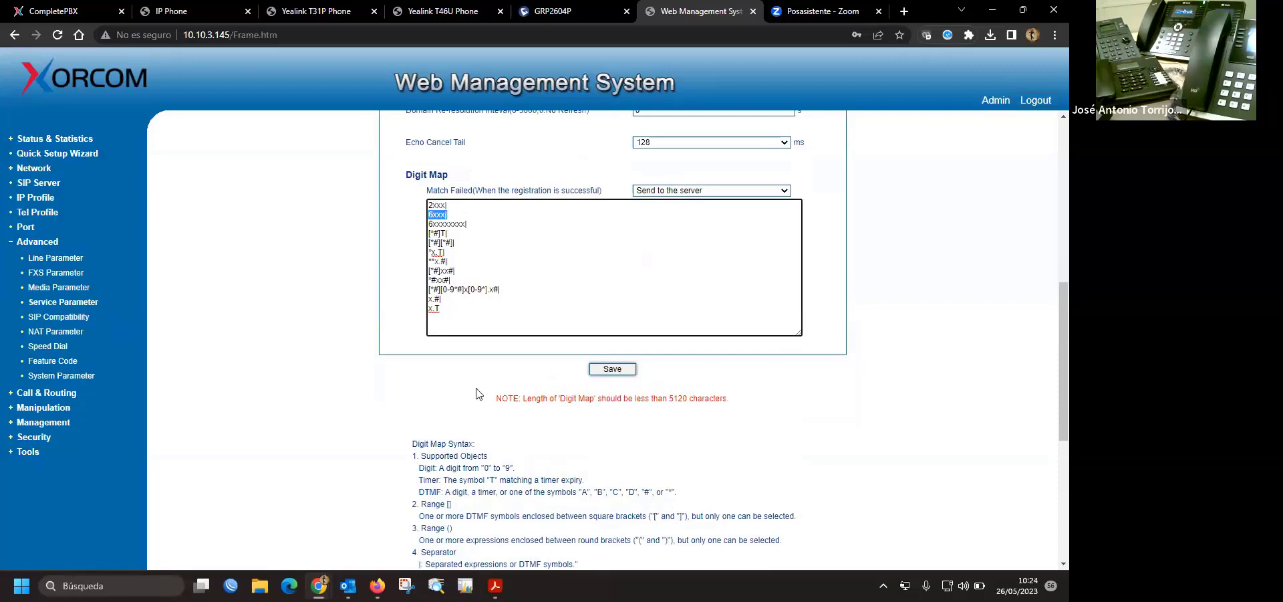
{"action": "left_click", "coordinate": [762, 387]}
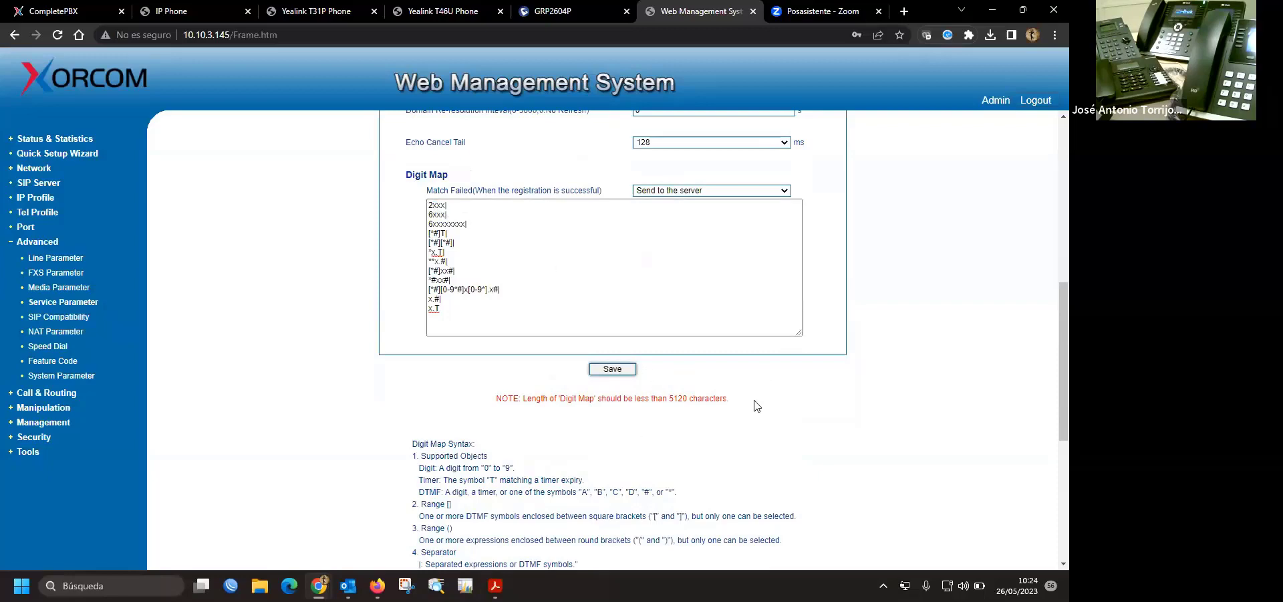
{"action": "left_click", "coordinate": [571, 12]}
- On the Yealink T46U web UI, open Settings > Dial Plan > Dial Now
{"action": "left_click", "coordinate": [311, 11]}
{"action": "left_click", "coordinate": [198, 14]}
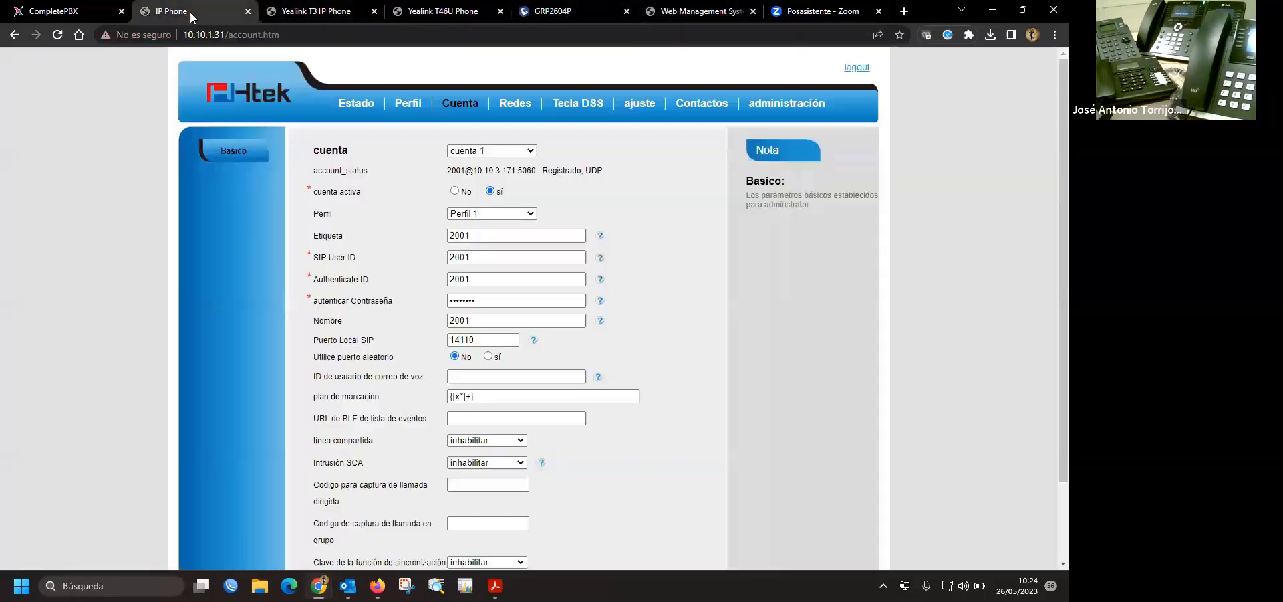
{"action": "left_click", "coordinate": [441, 12]}
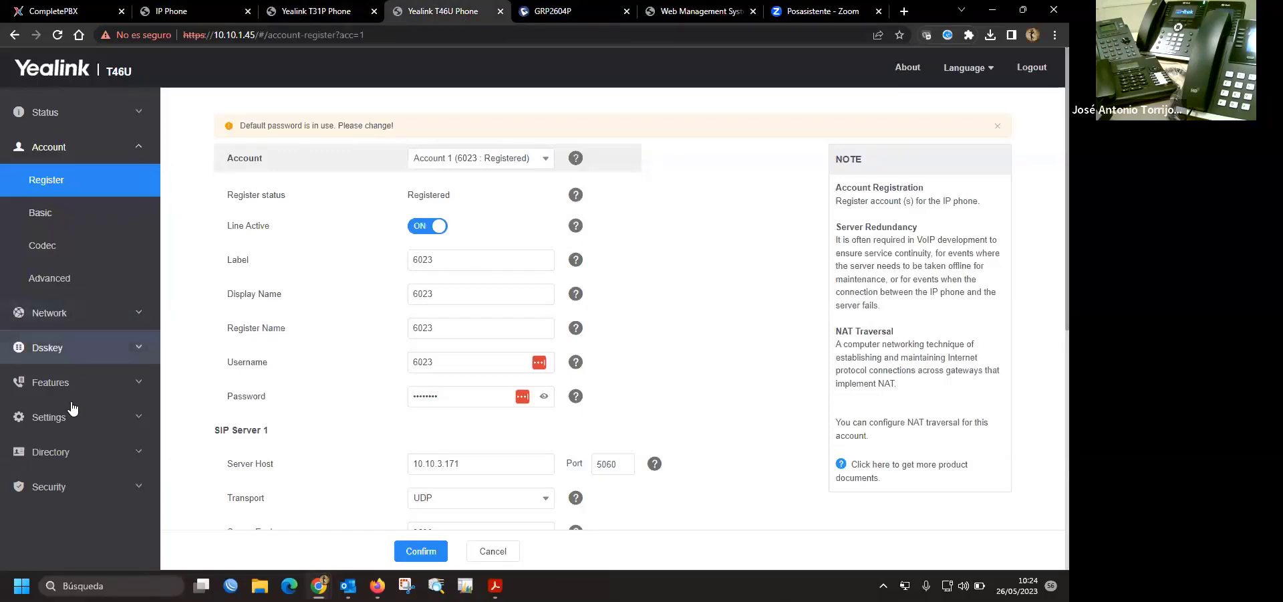
{"action": "left_click", "coordinate": [57, 419]}
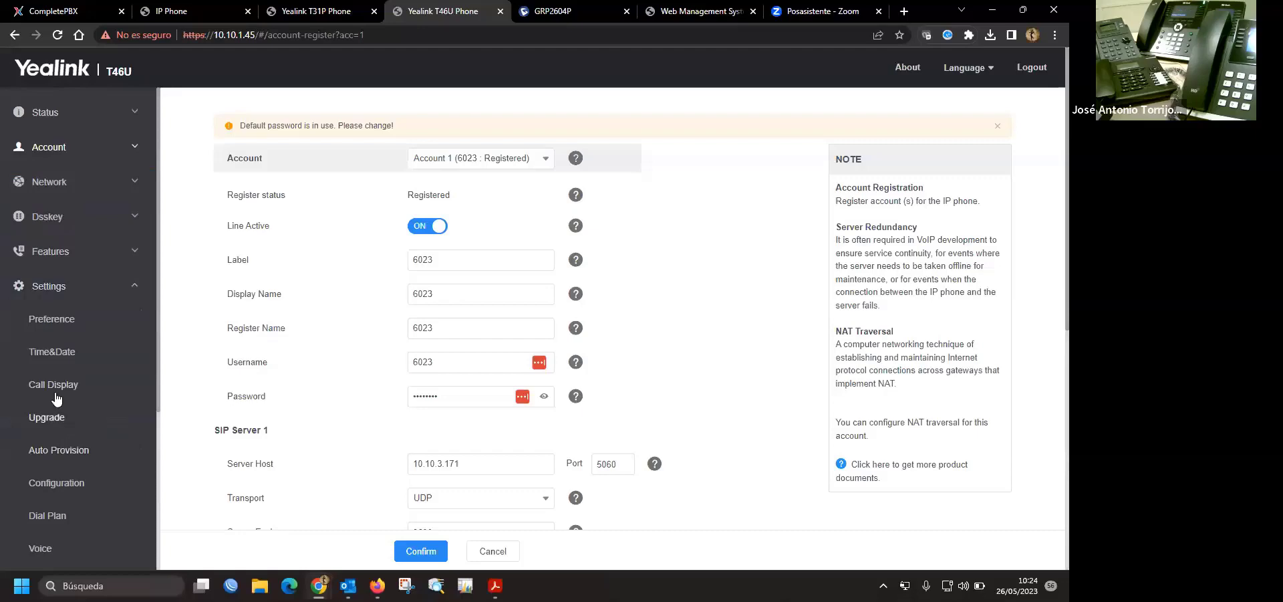
{"action": "left_click", "coordinate": [54, 518]}
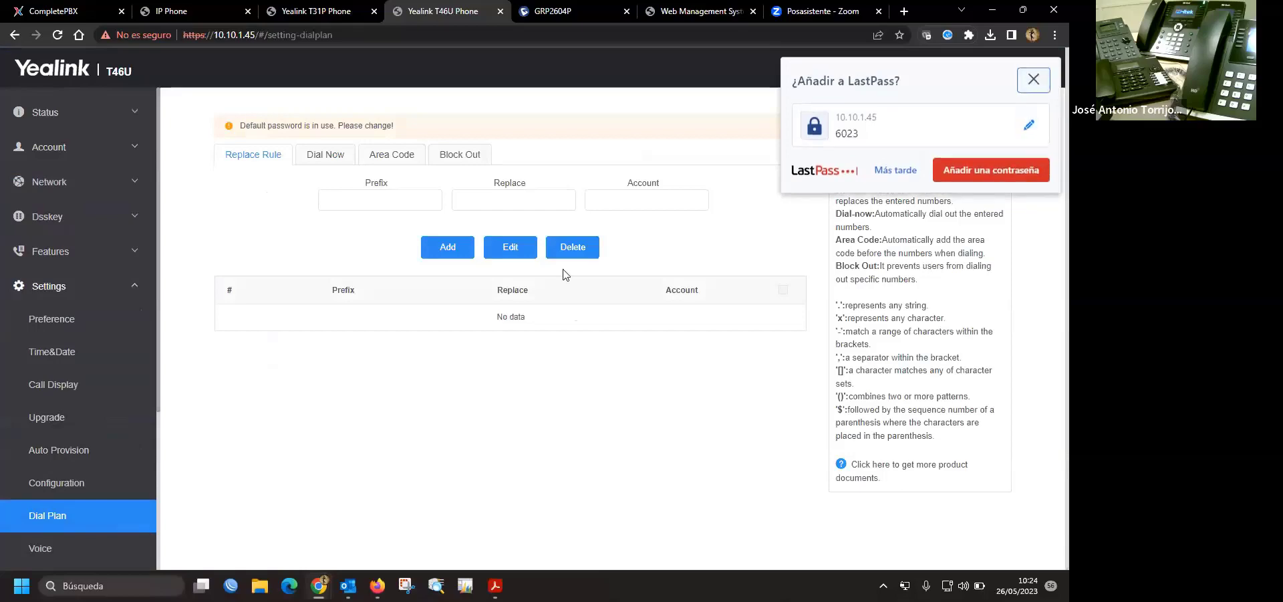
{"action": "left_click", "coordinate": [326, 159]}
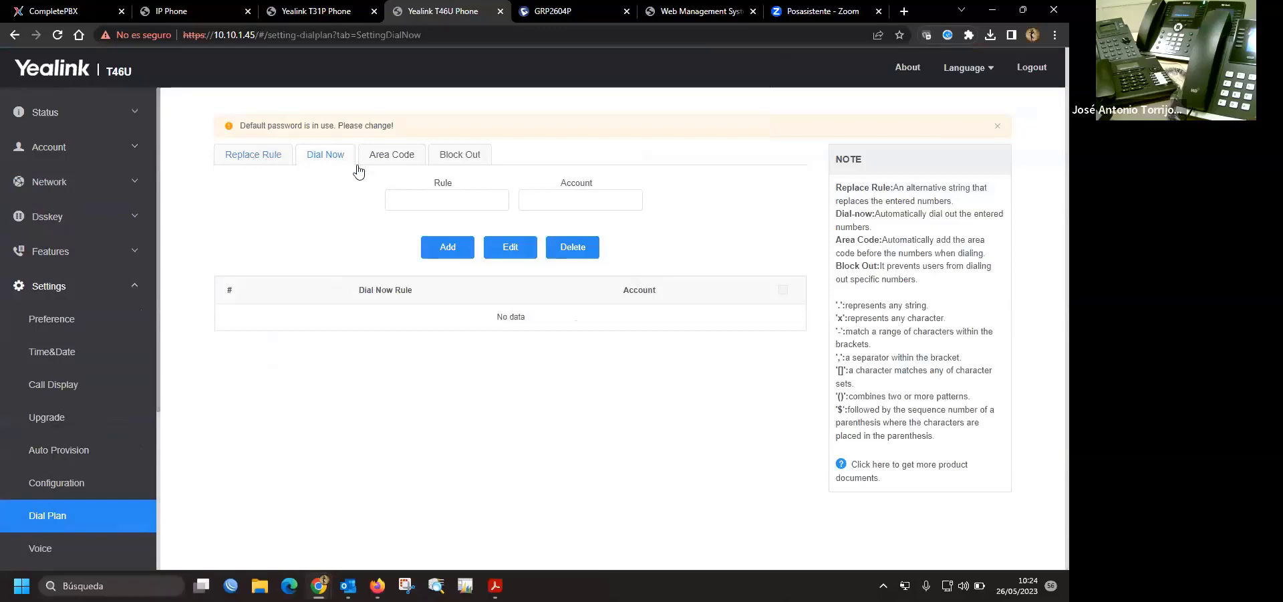
{"action": "left_click", "coordinate": [262, 158]}
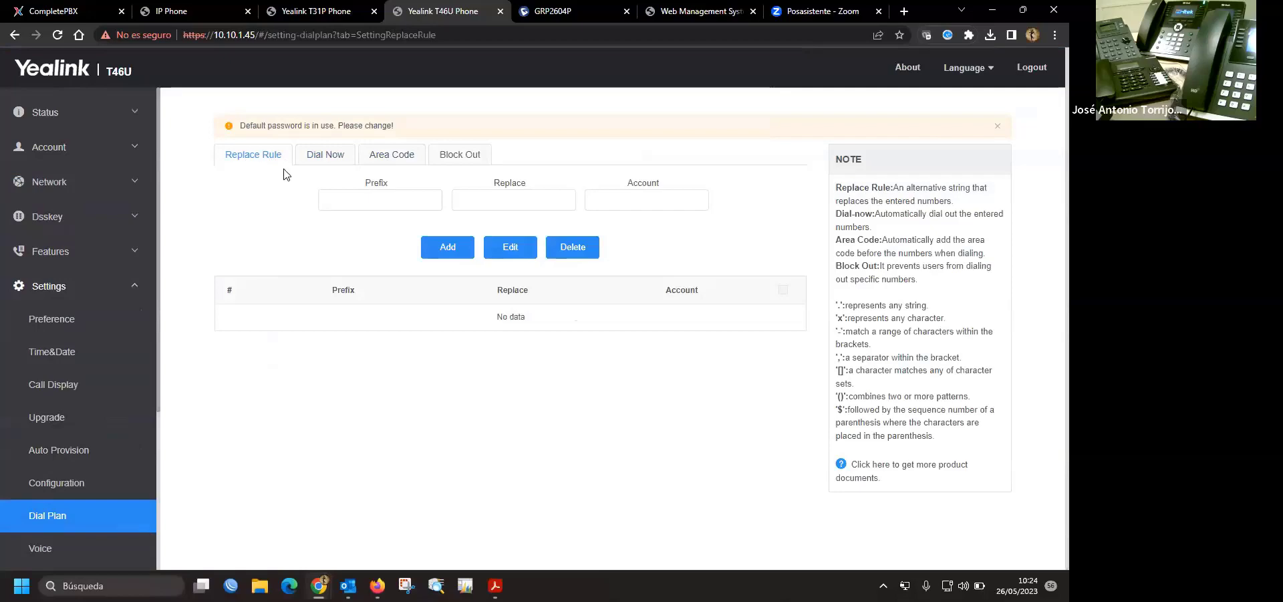
{"action": "left_click", "coordinate": [332, 163]}
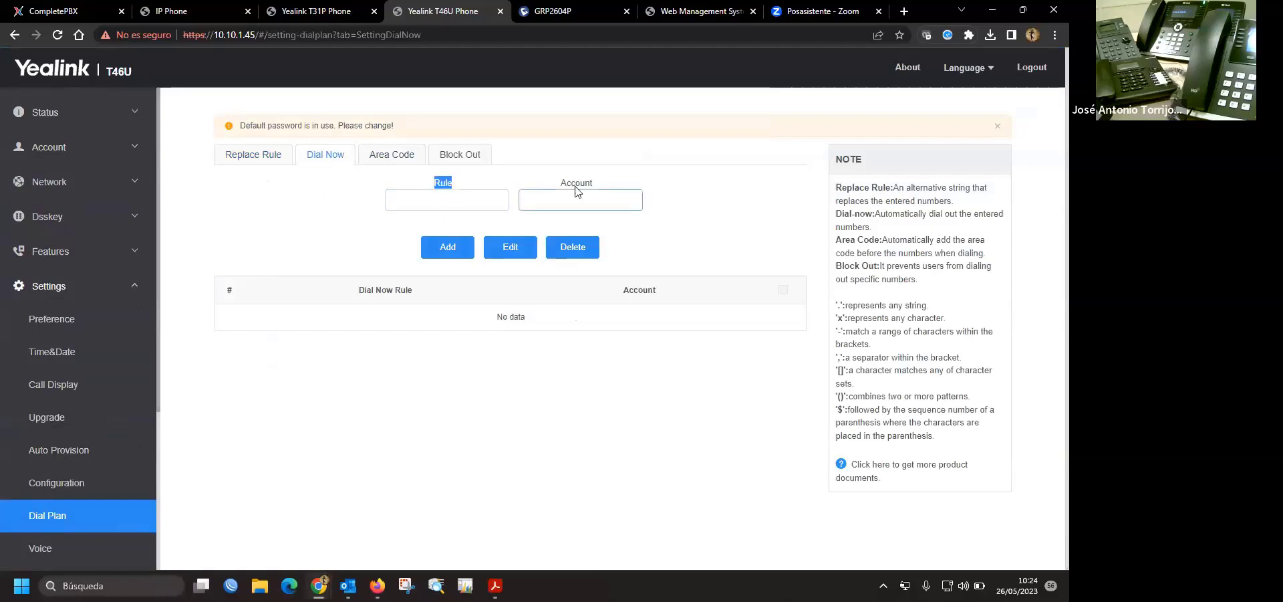
- Add dial-now rule 2001 for account 1
{"action": "left_click", "coordinate": [467, 202]}
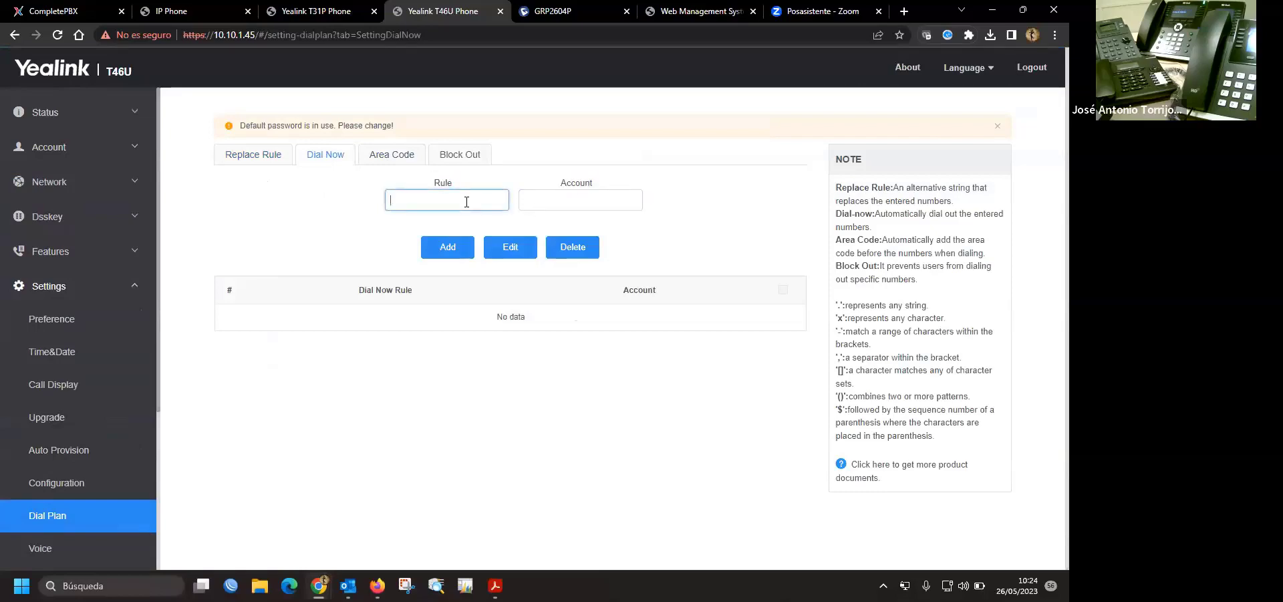
{"action": "type", "text": "2xxx"}
{"action": "left_click", "coordinate": [613, 202]}
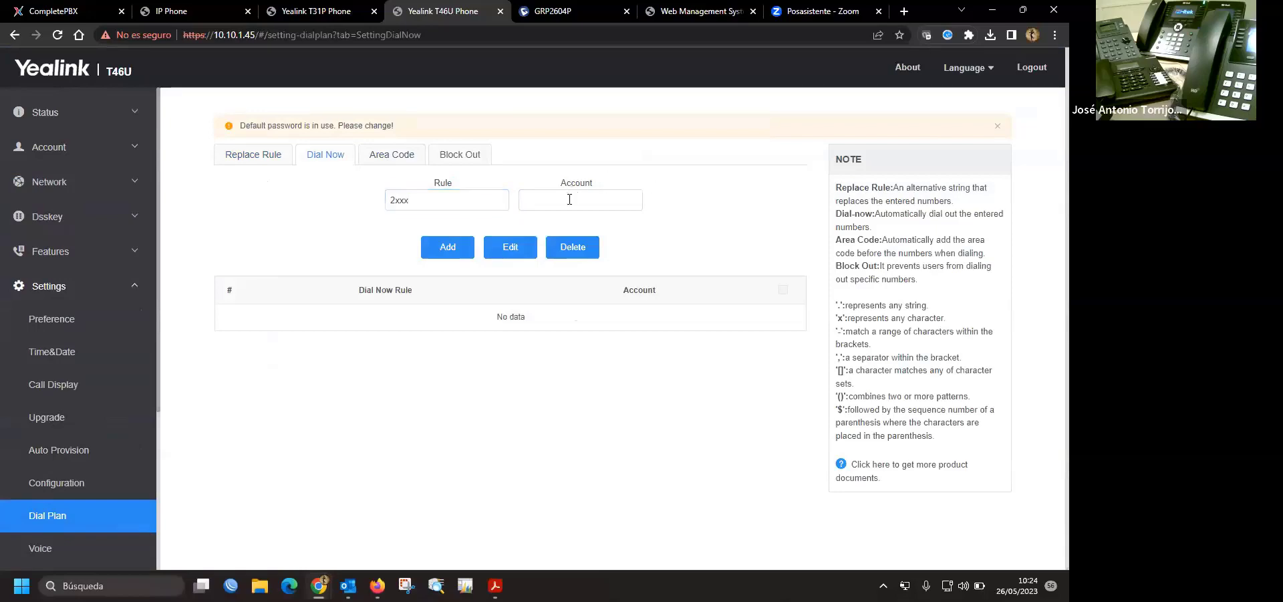
{"action": "type", "text": "1"}
{"action": "left_click", "coordinate": [718, 199]}
{"action": "left_click", "coordinate": [419, 201]}
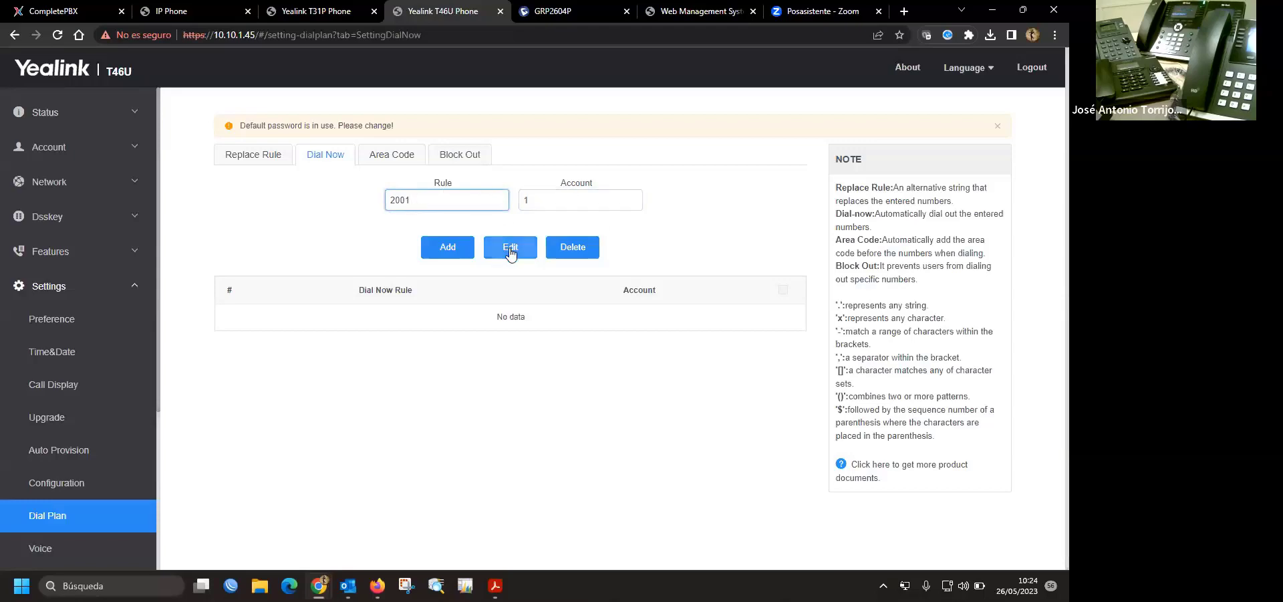
{"action": "left_click", "coordinate": [452, 249]}
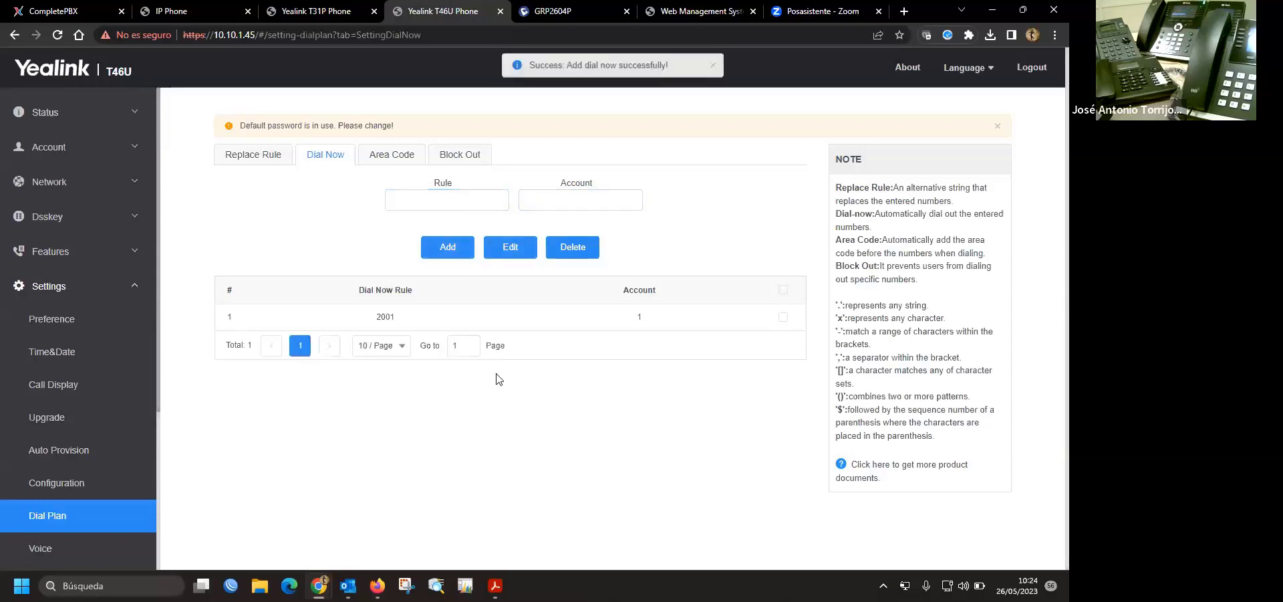
- Edit the loaded 2001 rule into 60xx and add it for account 1
{"action": "double_click", "coordinate": [391, 316]}
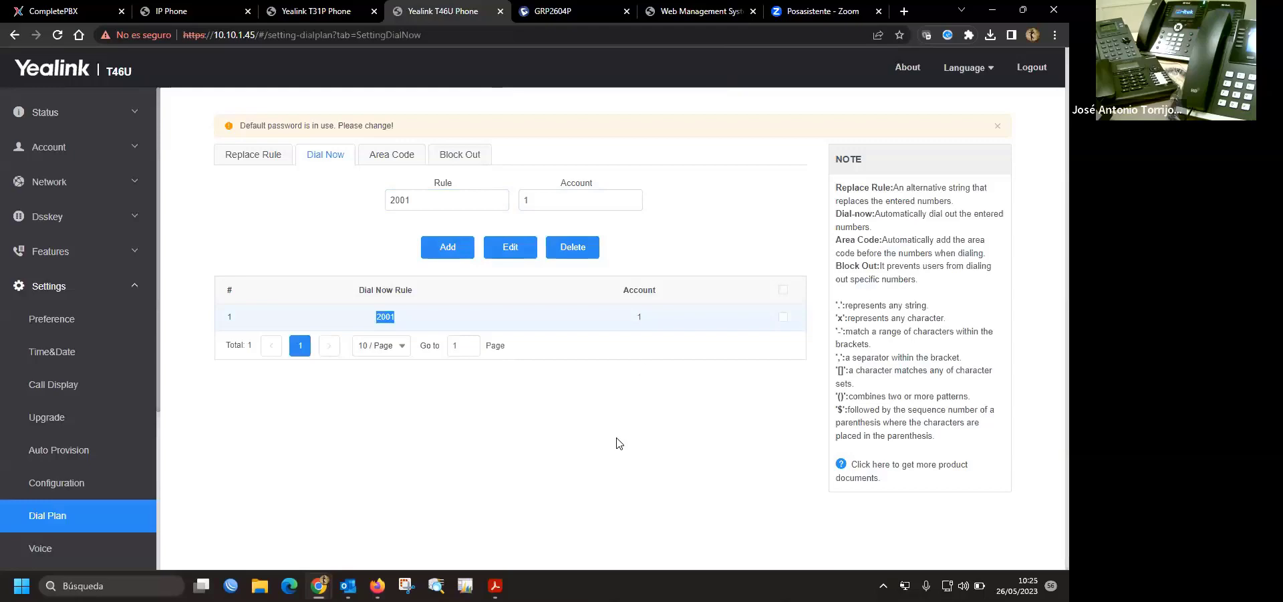
{"action": "left_click", "coordinate": [468, 201]}
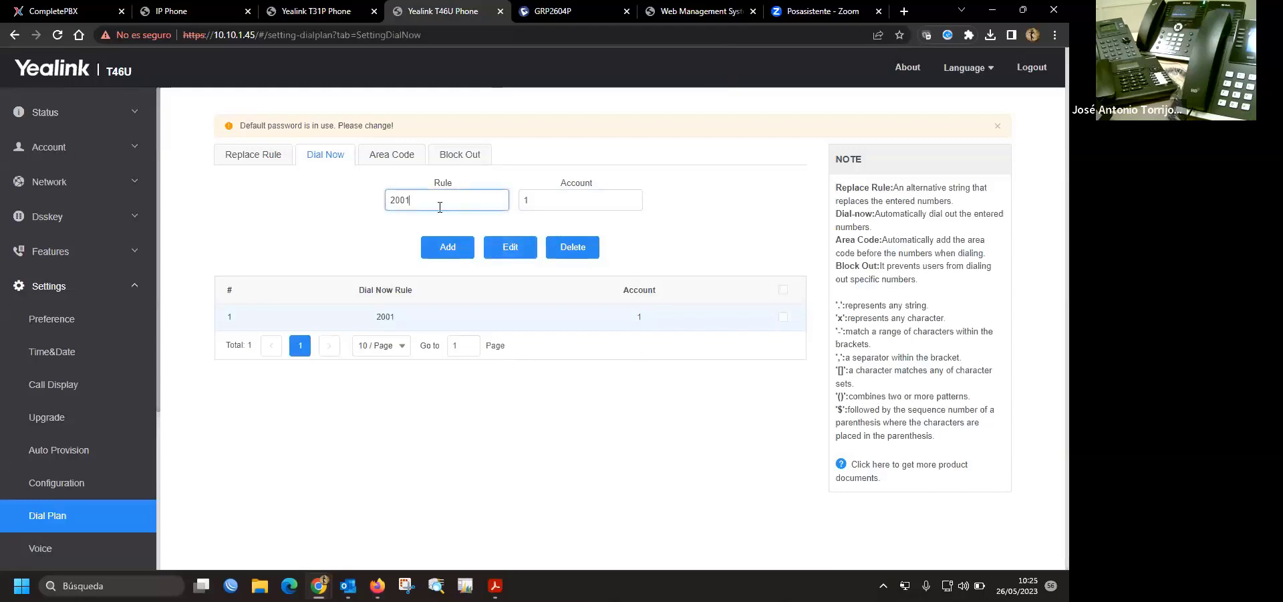
{"action": "key", "text": "BackSpace"}
{"action": "key", "text": "BackSpace"}
{"action": "type", "text": "6"}
{"action": "left_click", "coordinate": [619, 428]}
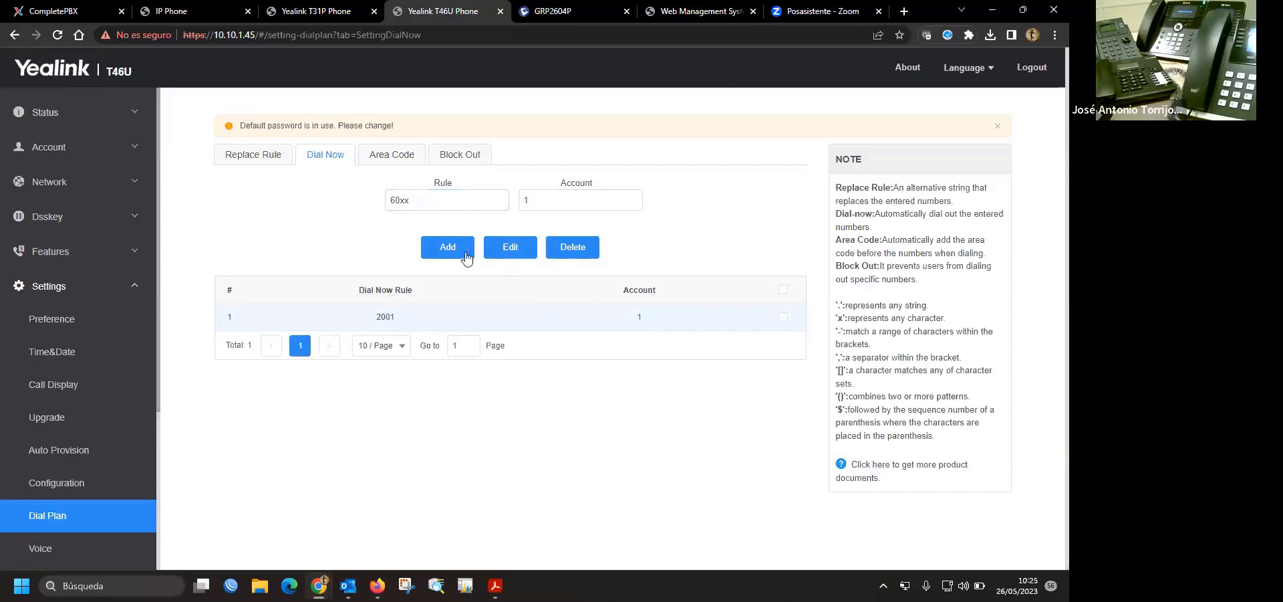
{"action": "left_click", "coordinate": [447, 247]}
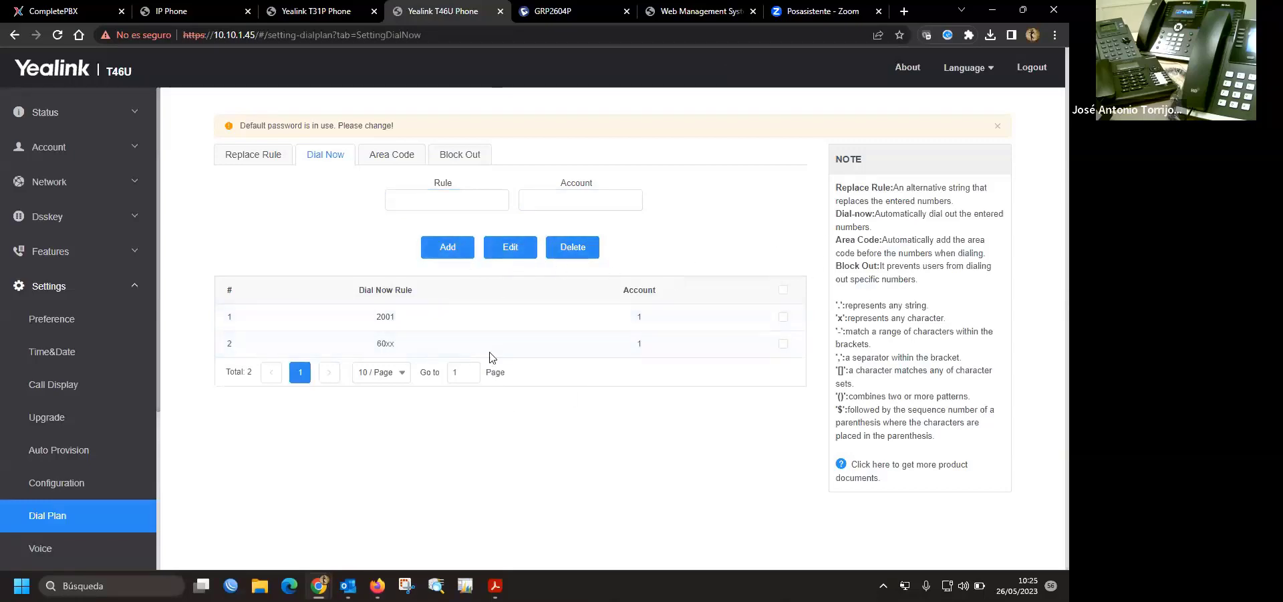
- Add dial-now rule 91xxxxxxx on account 1 as the third Dial Now entry
{"action": "left_click", "coordinate": [449, 200]}
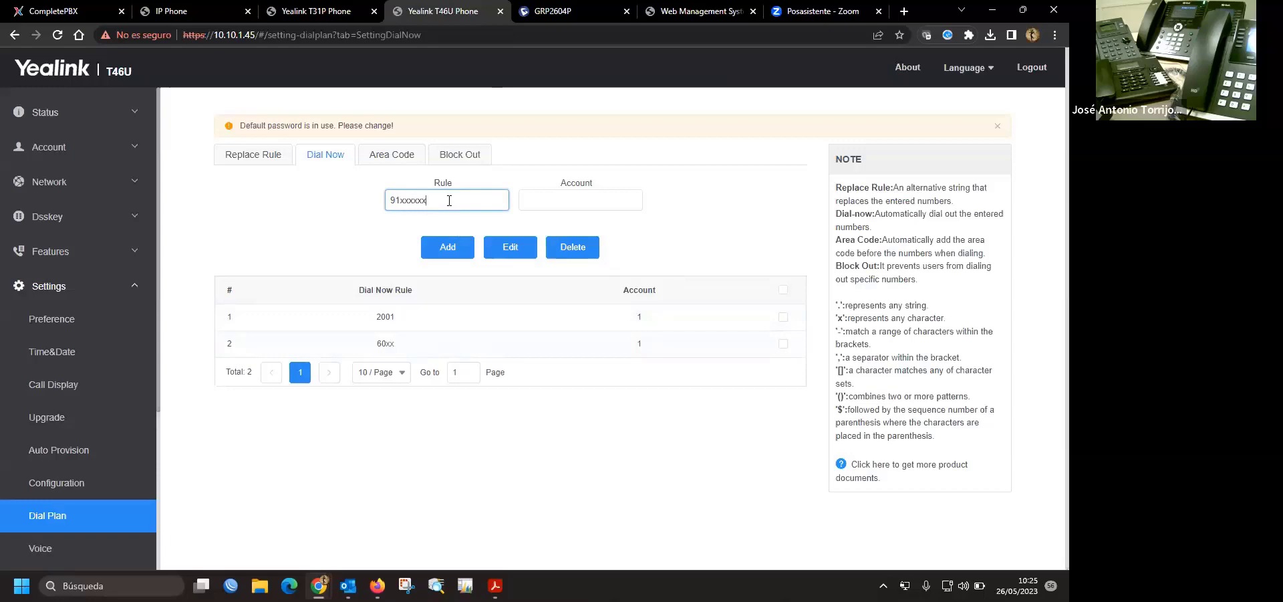
{"action": "type", "text": "x"}
{"action": "left_click", "coordinate": [607, 199]}
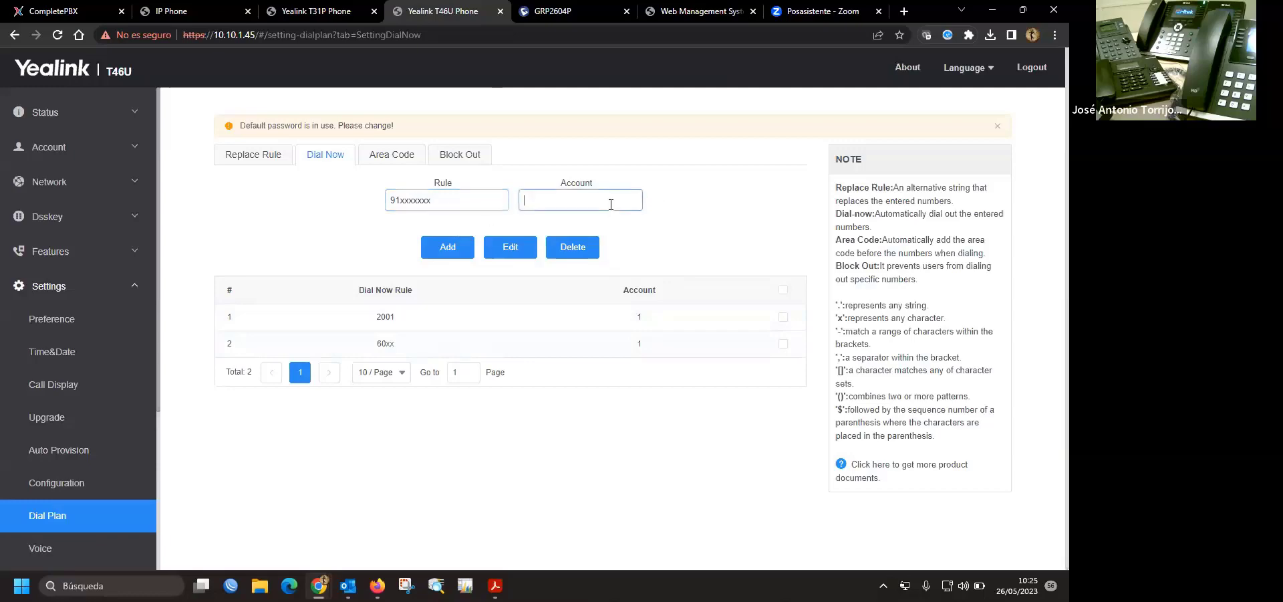
{"action": "type", "text": "1"}
{"action": "left_click", "coordinate": [447, 247]}
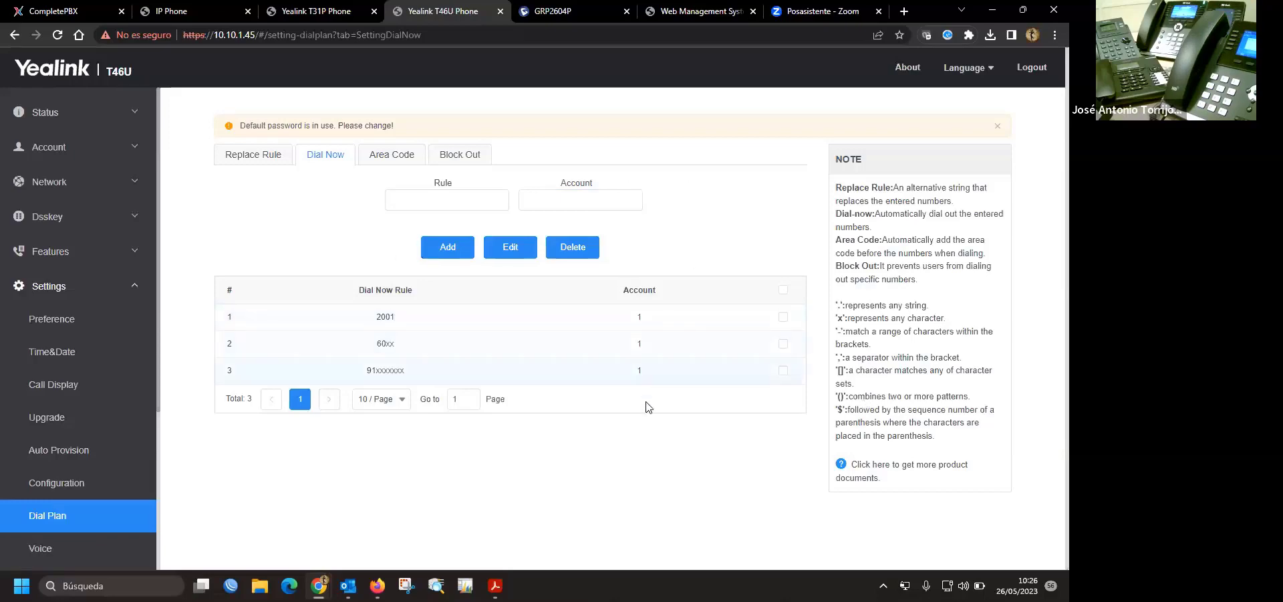
- Select and inspect the gateway's Digit Map patterns, then go to the Yealink T31P login page
{"action": "left_click", "coordinate": [698, 16]}
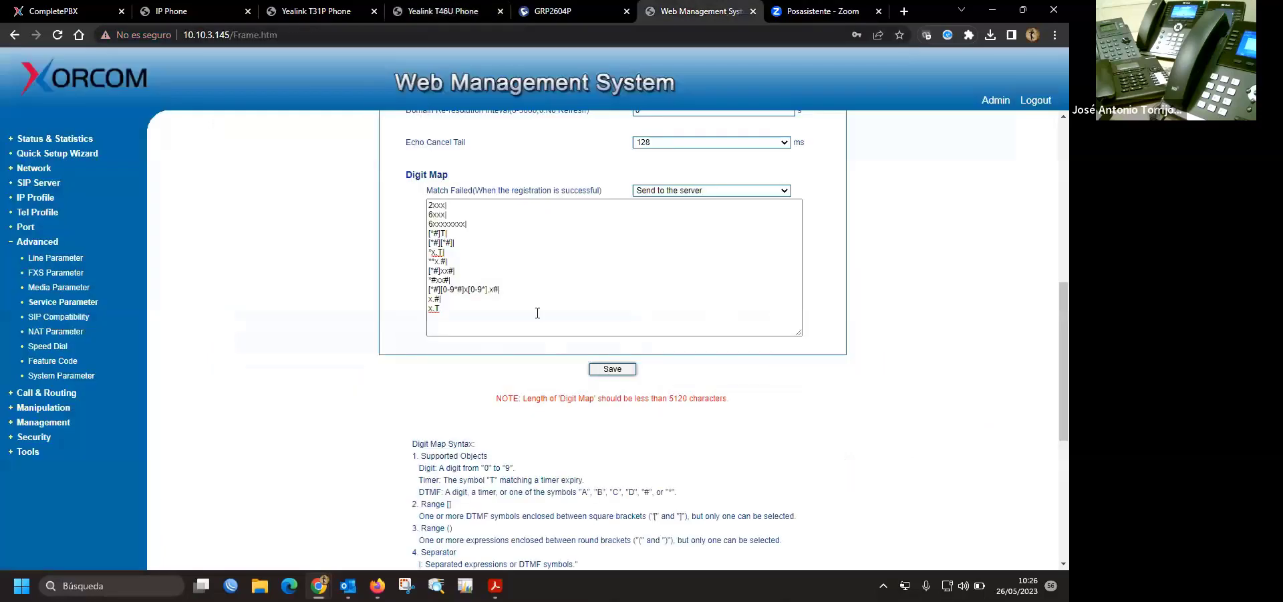
{"action": "double_click", "coordinate": [460, 207]}
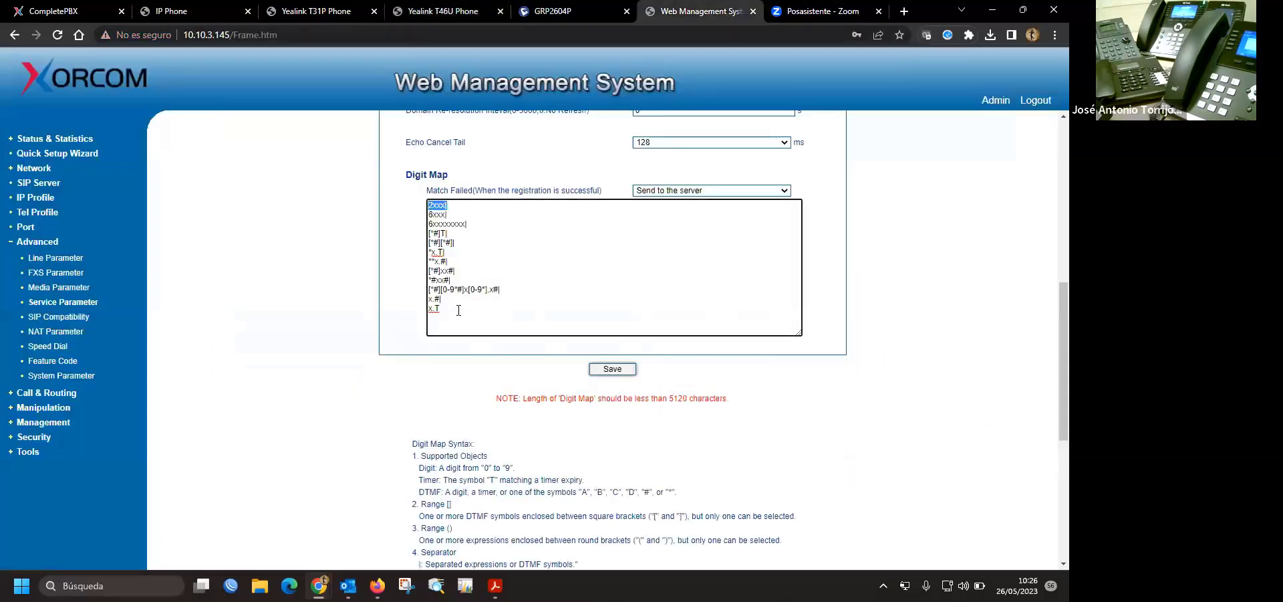
{"action": "left_click_drag", "start_coordinate": [458, 310], "coordinate": [379, 204]}
{"action": "left_click", "coordinate": [484, 267]}
{"action": "left_click", "coordinate": [579, 12]}
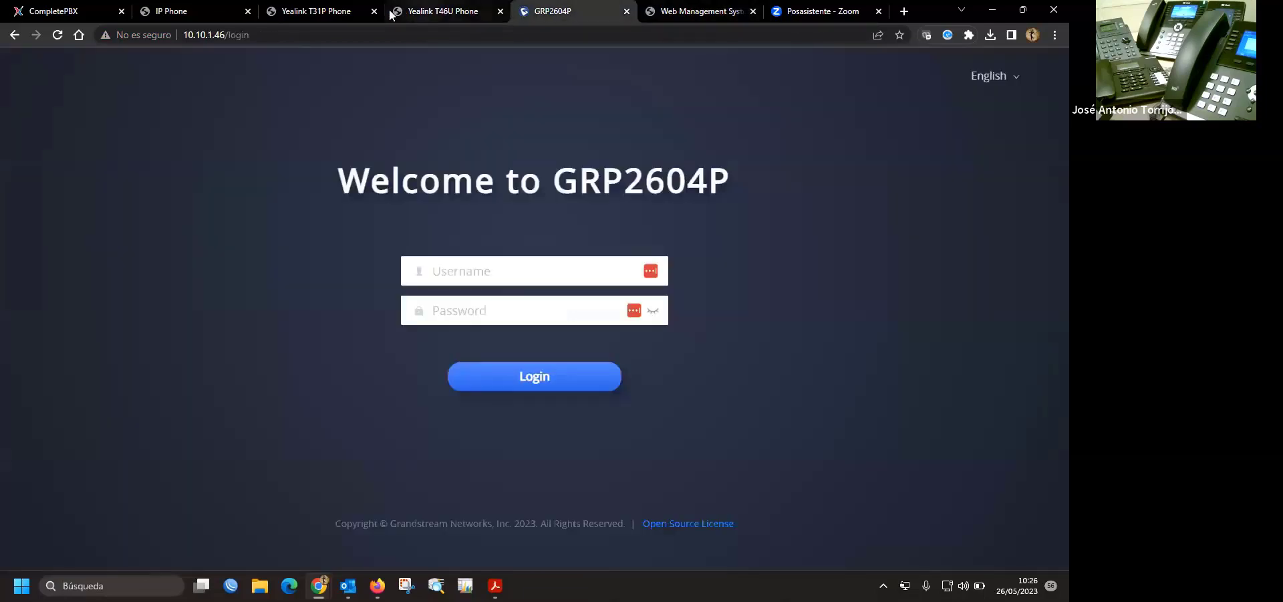
{"action": "left_click", "coordinate": [325, 13]}
- Log in to the Yealink T31P web UI as admin
{"action": "left_click", "coordinate": [566, 168]}
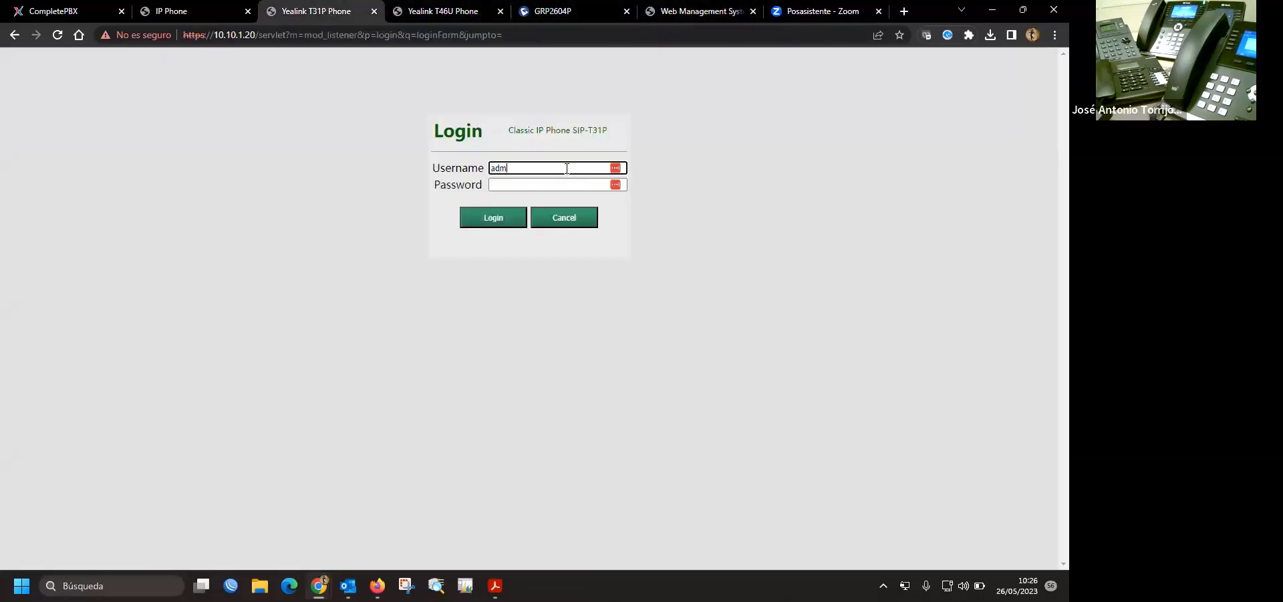
{"action": "key", "text": "Tab"}
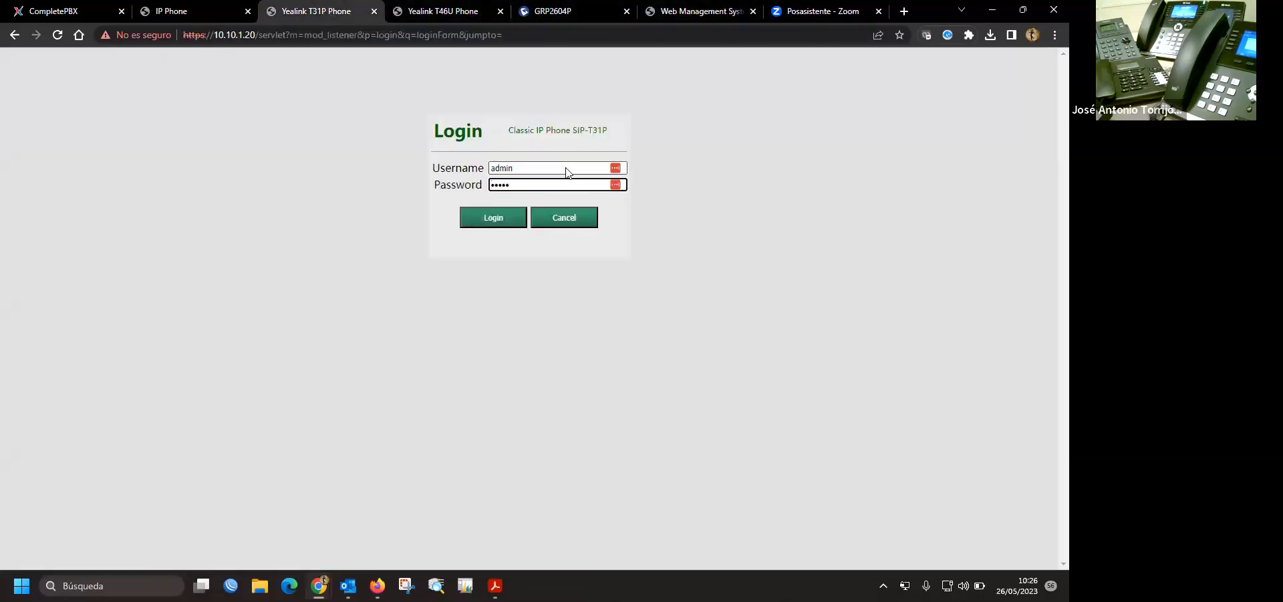
{"action": "key", "text": "Return"}
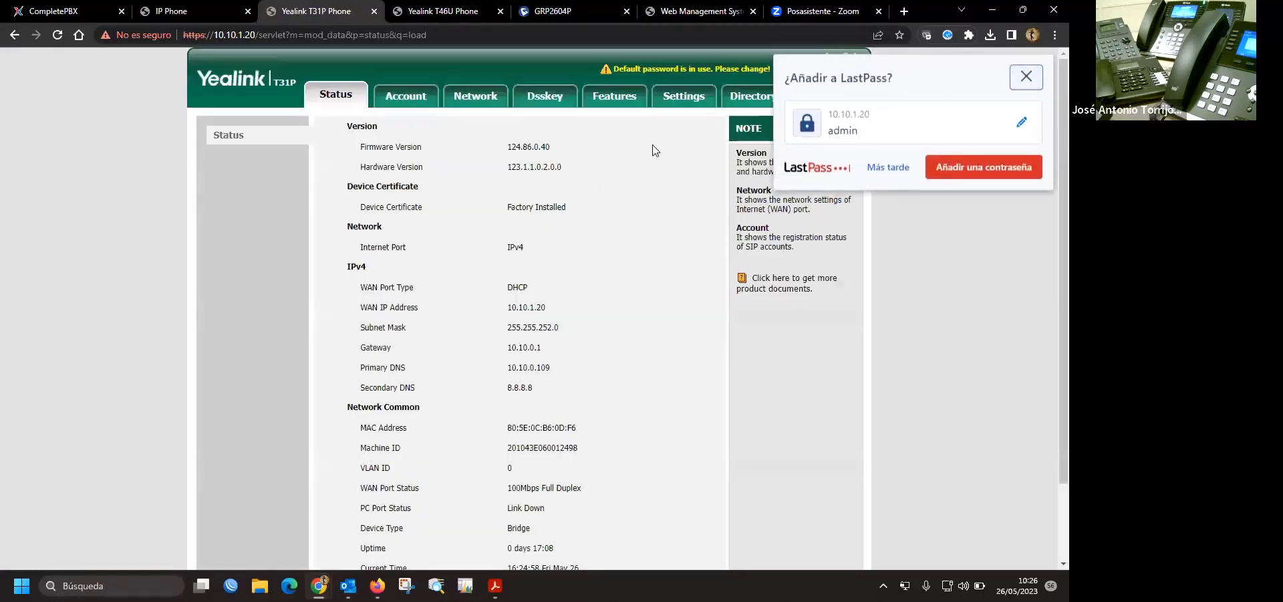
- Go to Settings > Dial Plan > Dial Now and place the cursor in the Rule box
{"action": "left_click", "coordinate": [683, 96]}
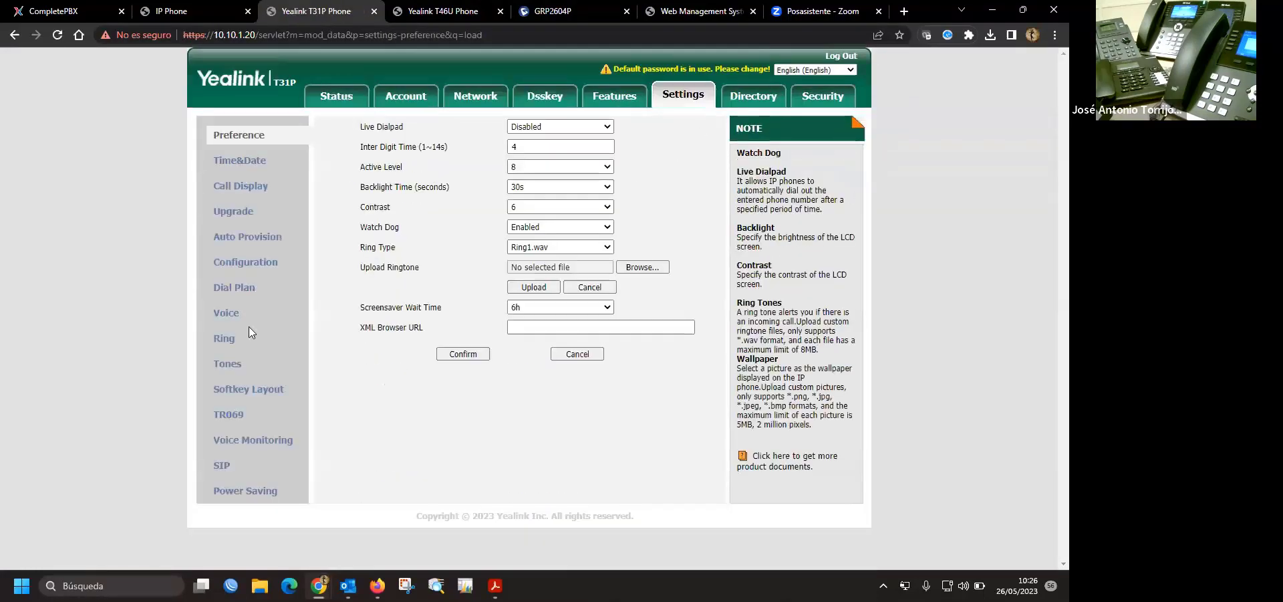
{"action": "left_click", "coordinate": [235, 288]}
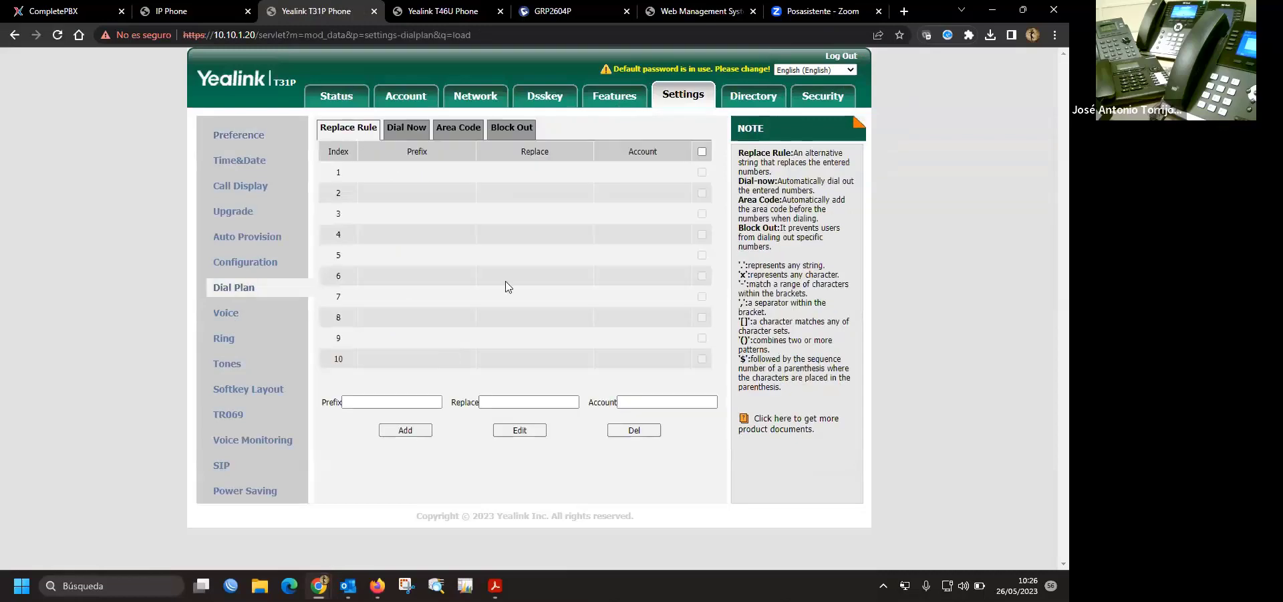
{"action": "left_click", "coordinate": [412, 135]}
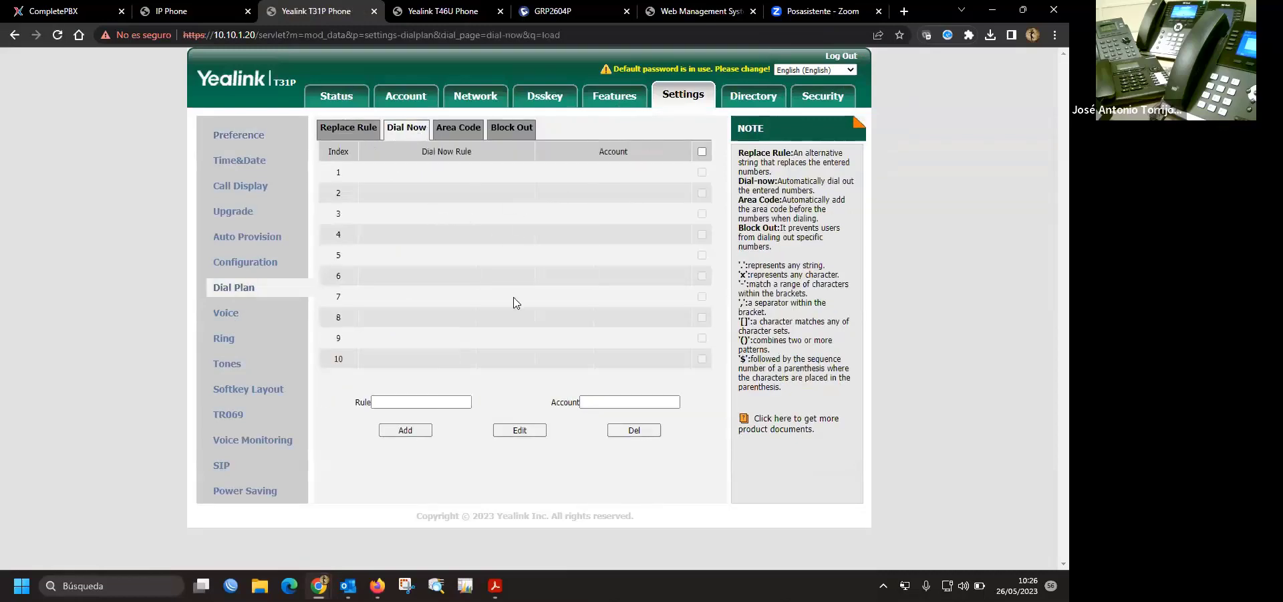
{"action": "left_click", "coordinate": [413, 403]}
{"action": "left_click", "coordinate": [414, 403]}
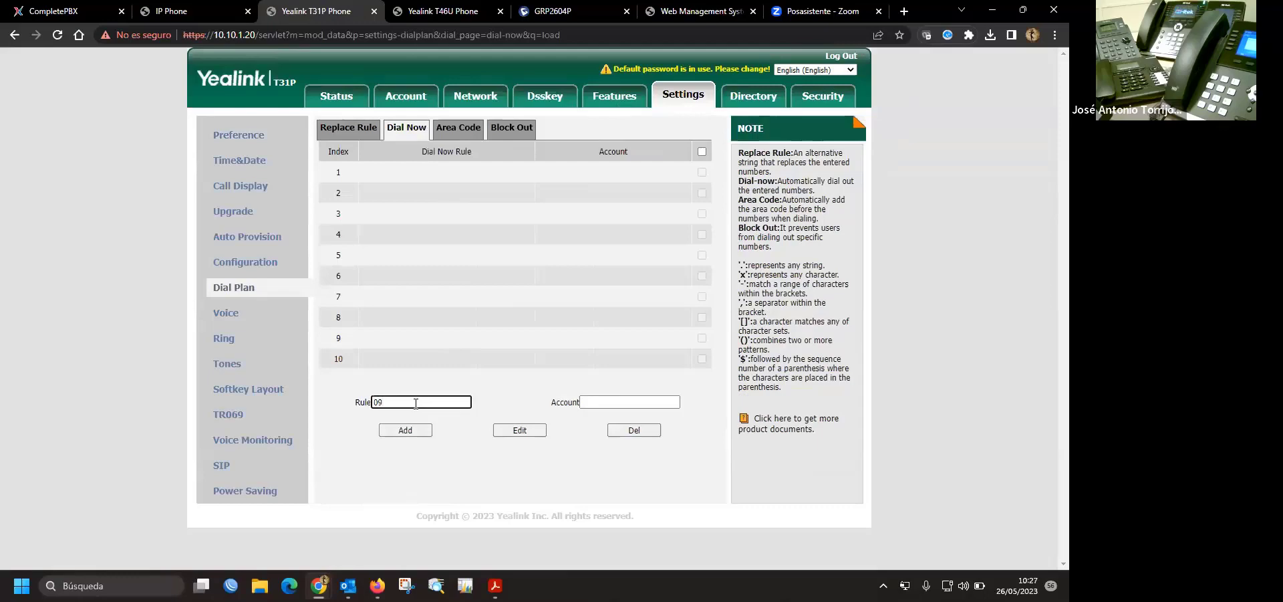
- Add dial-now rule 09xxxxxxxx for account 1
{"action": "type", "text": "xxxxxxxx"}
{"action": "left_click", "coordinate": [612, 404]}
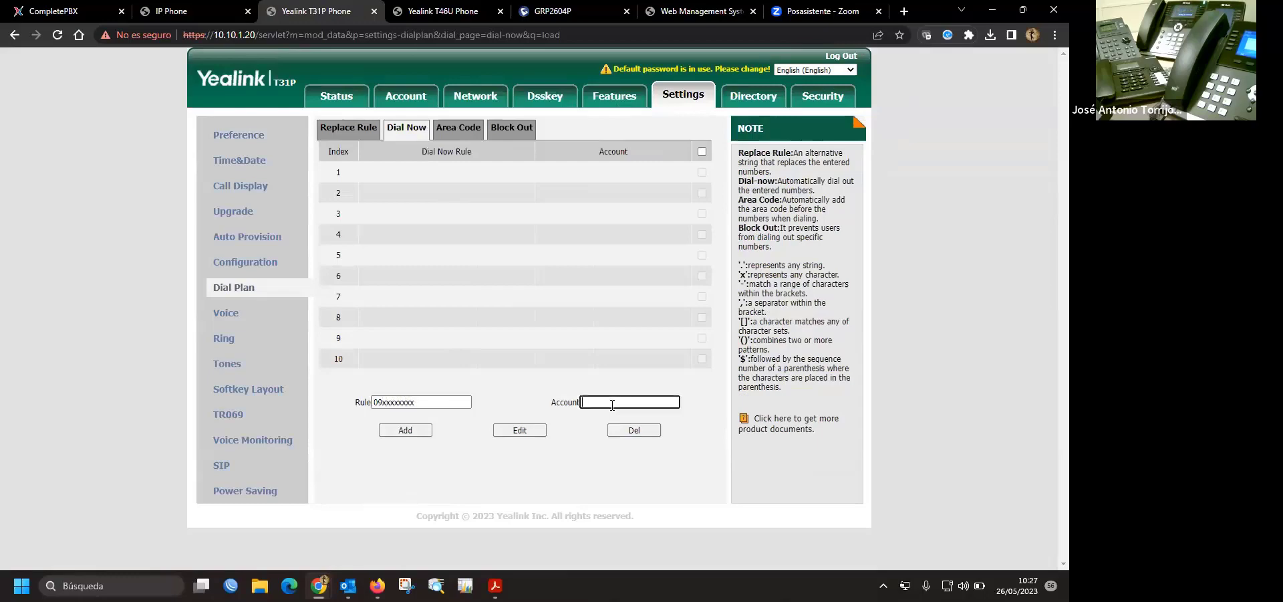
{"action": "type", "text": "1"}
{"action": "left_click", "coordinate": [403, 430]}
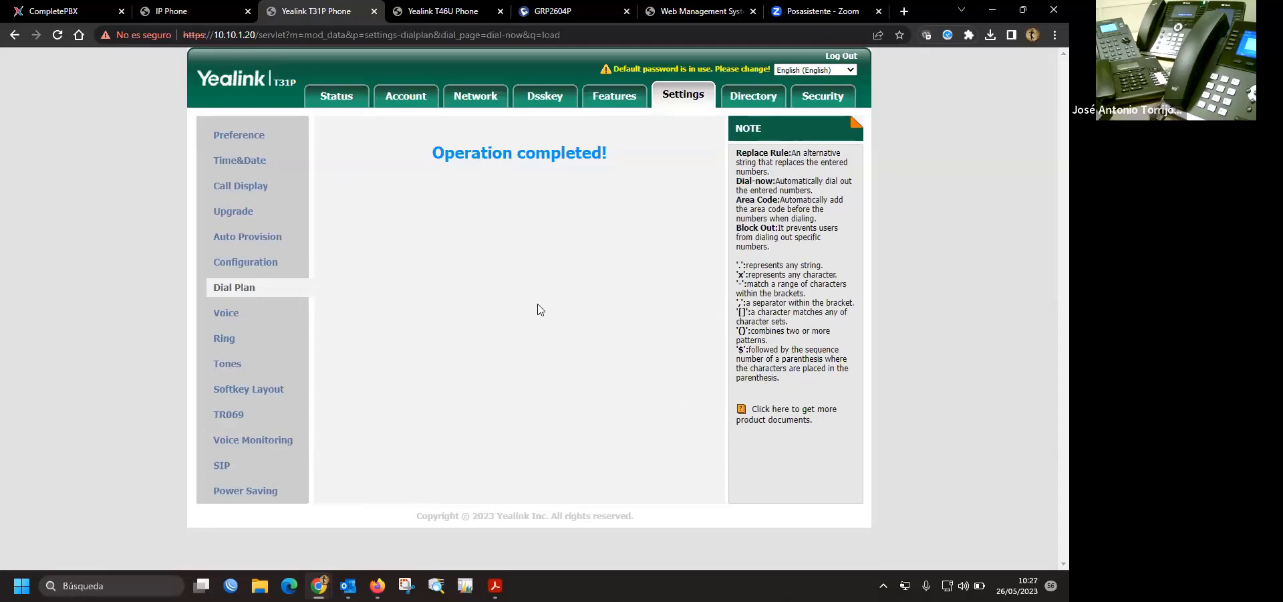
- Load that rule, change its pattern to 1xxx, and add it as a second rule
{"action": "left_click_drag", "start_coordinate": [478, 174], "coordinate": [423, 176]}
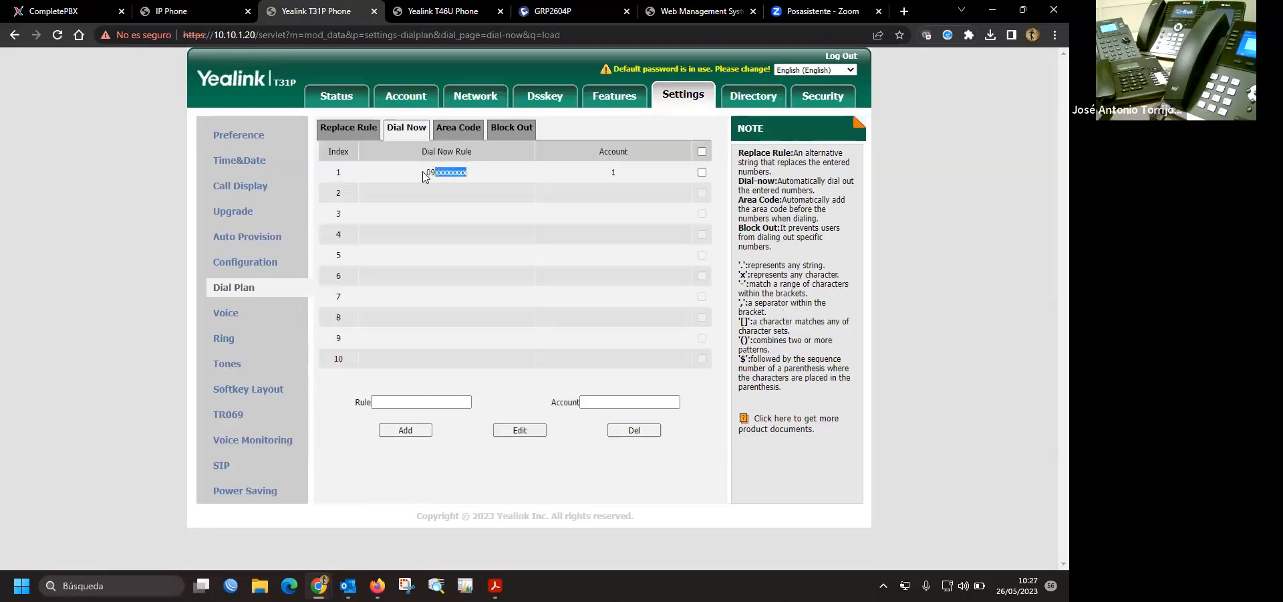
{"action": "left_click", "coordinate": [425, 175]}
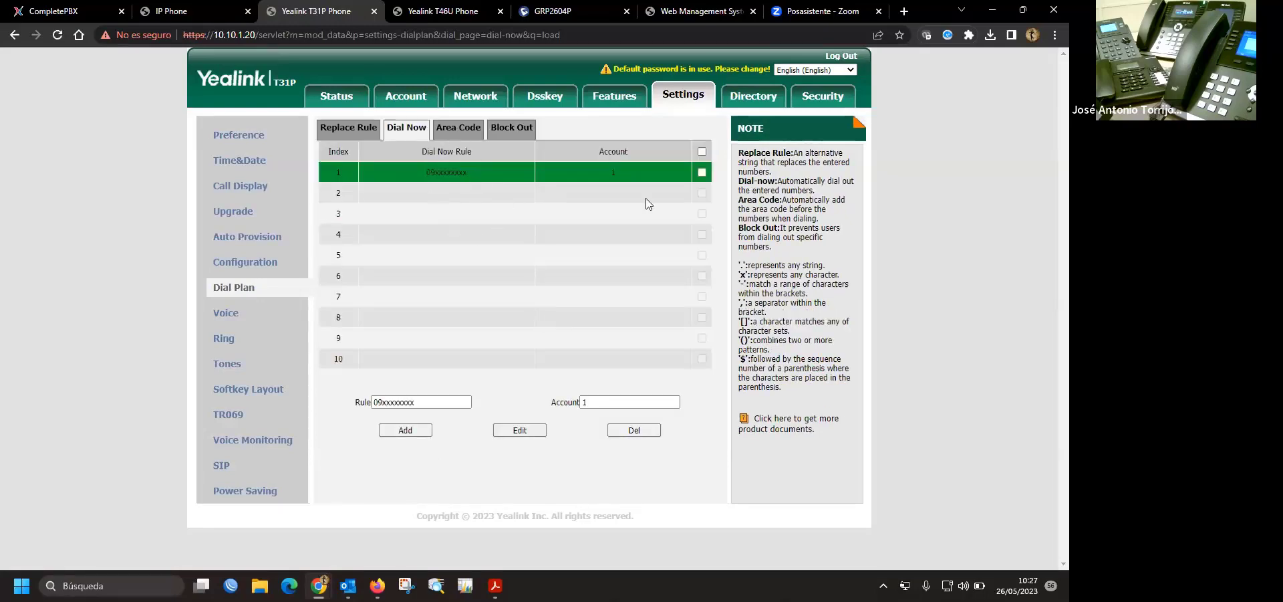
{"action": "double_click", "coordinate": [431, 401]}
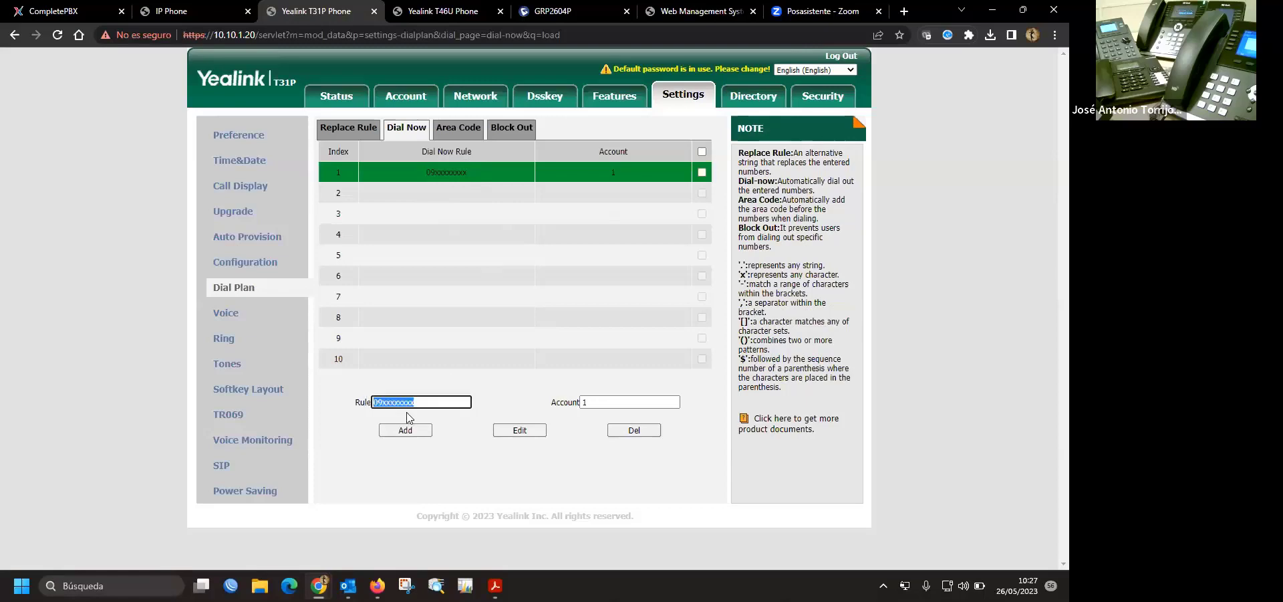
{"action": "type", "text": "1"}
{"action": "left_click", "coordinate": [413, 432]}
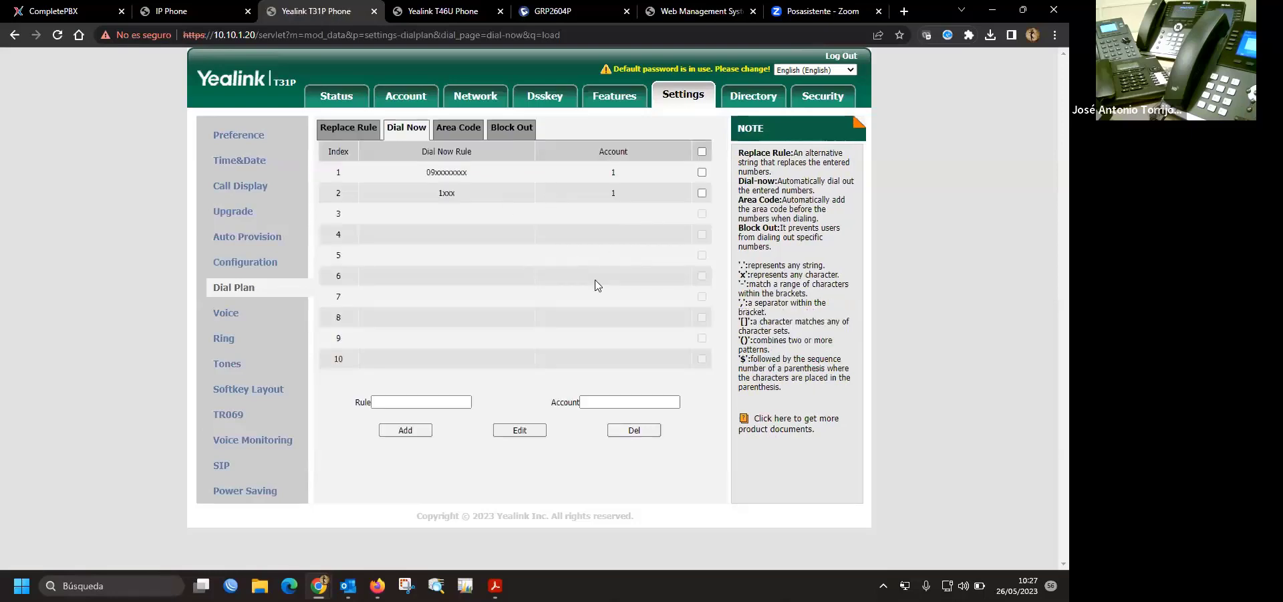
- Highlight the pattern syntax explanation in the page's note
{"action": "left_click_drag", "start_coordinate": [740, 151], "coordinate": [810, 391]}
{"action": "left_click", "coordinate": [818, 408]}
{"action": "left_click_drag", "start_coordinate": [802, 394], "coordinate": [786, 284]}
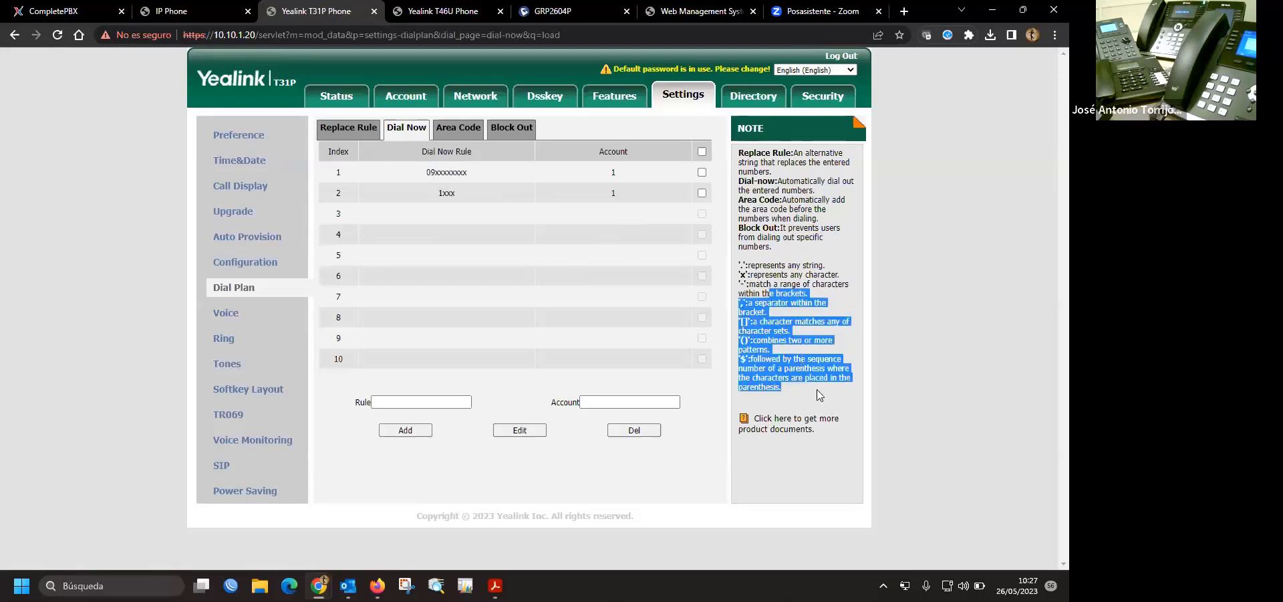
{"action": "left_click", "coordinate": [819, 394]}
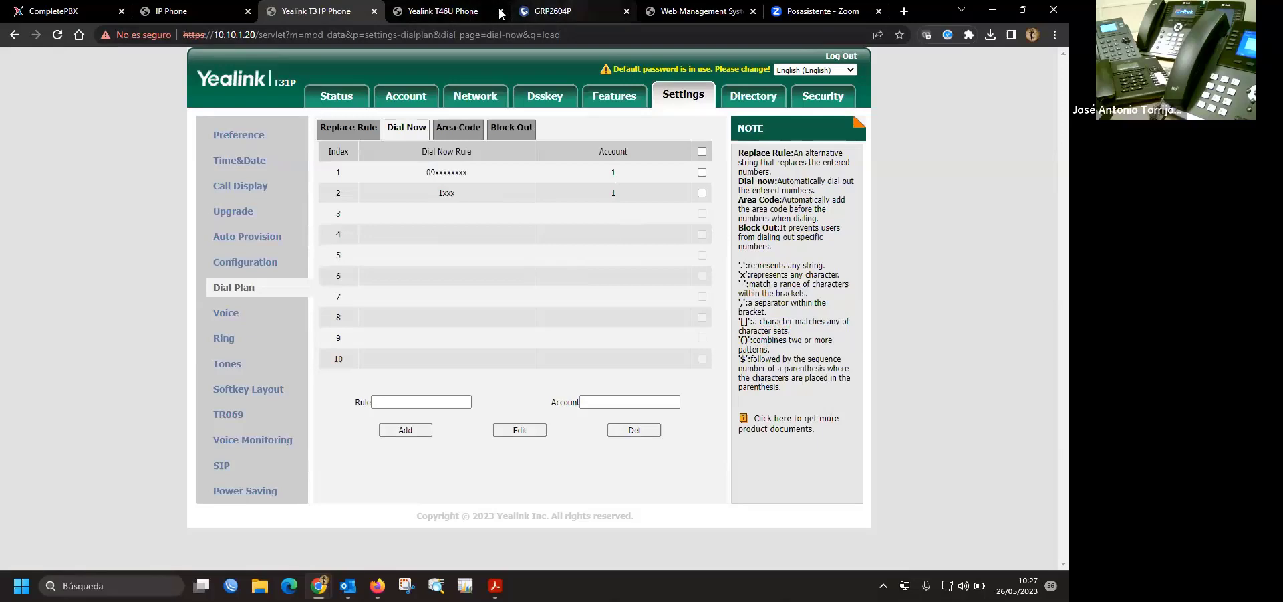
- Switch to the Htek phone tab, reload it and log in as admin
{"action": "key", "text": "ctrl+Page_Up"}
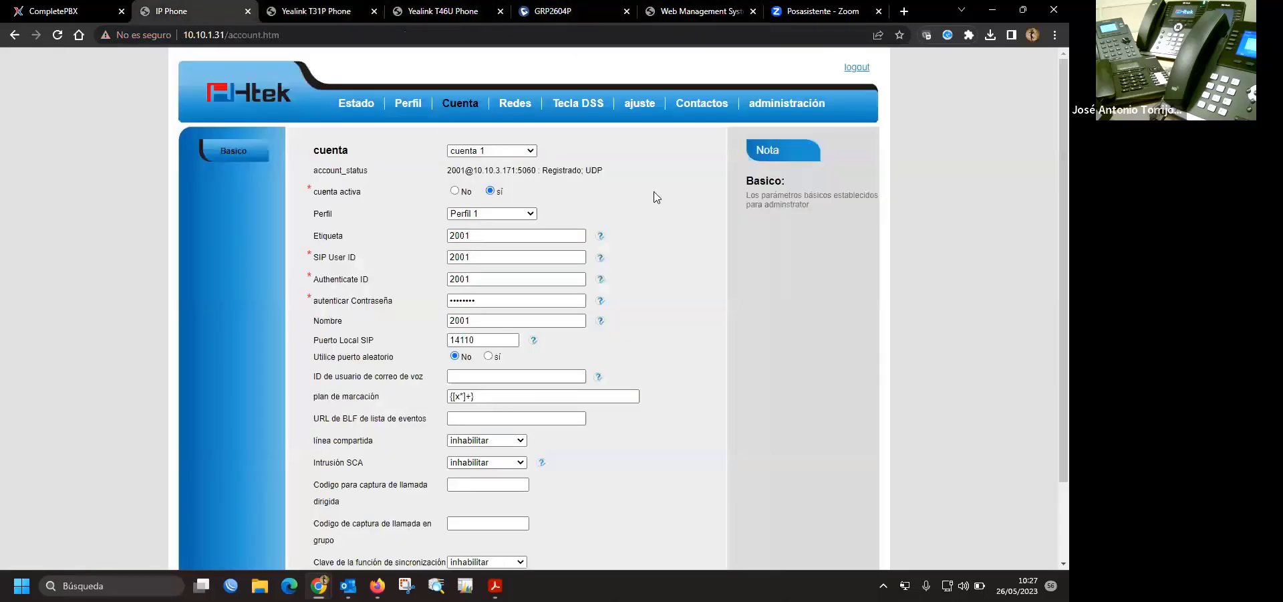
{"action": "key", "text": "F5"}
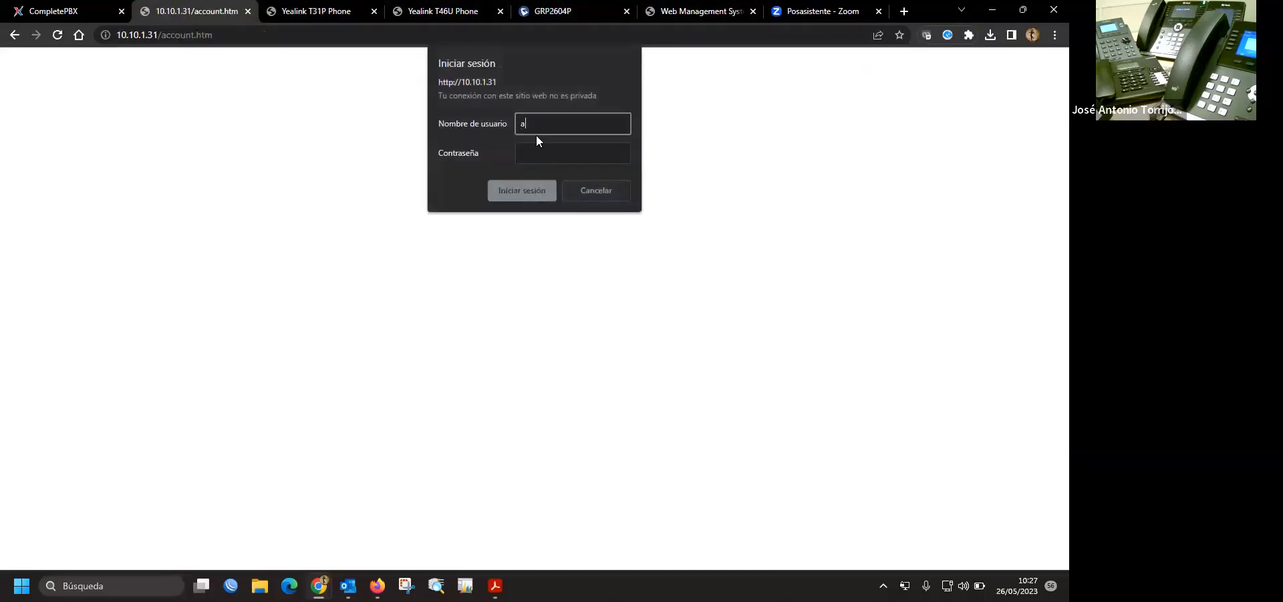
{"action": "key", "text": "Tab"}
{"action": "key", "text": "Return"}
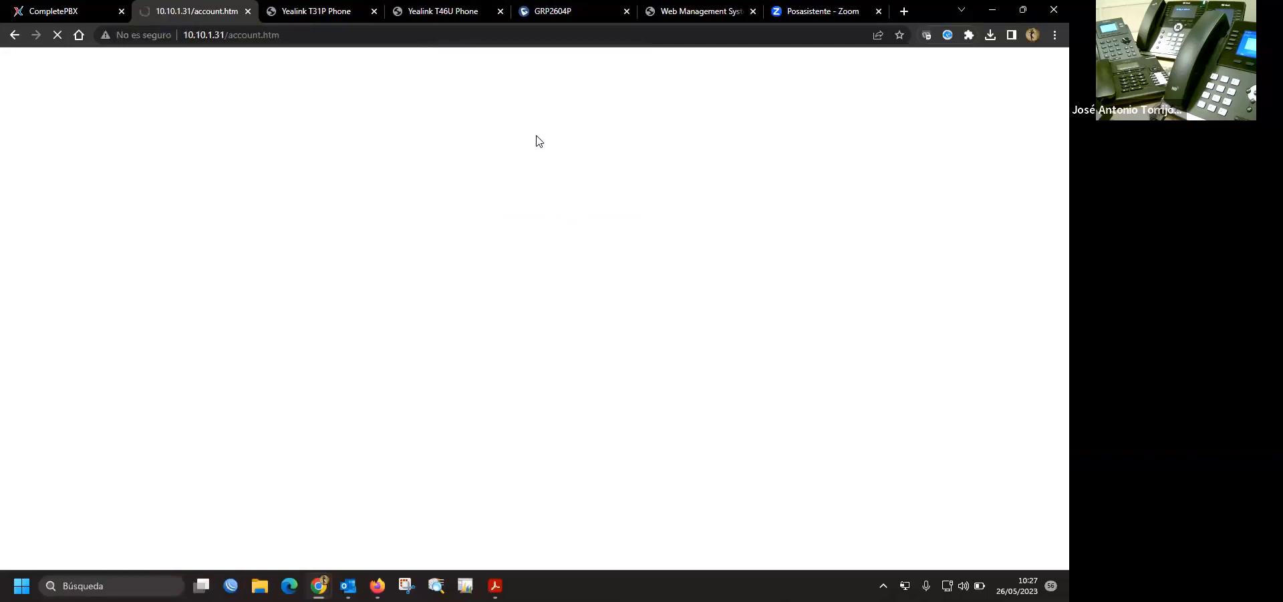
- Fill cuenta 1's plan de marcación with the saved entry ending {8xxxxxxxx}{7xxxxxxxx}{6xxxxxxxx}{9xxxxxxxx}
{"action": "scroll", "coordinate": [689, 227], "scroll_direction": "down", "scroll_amount": 2}
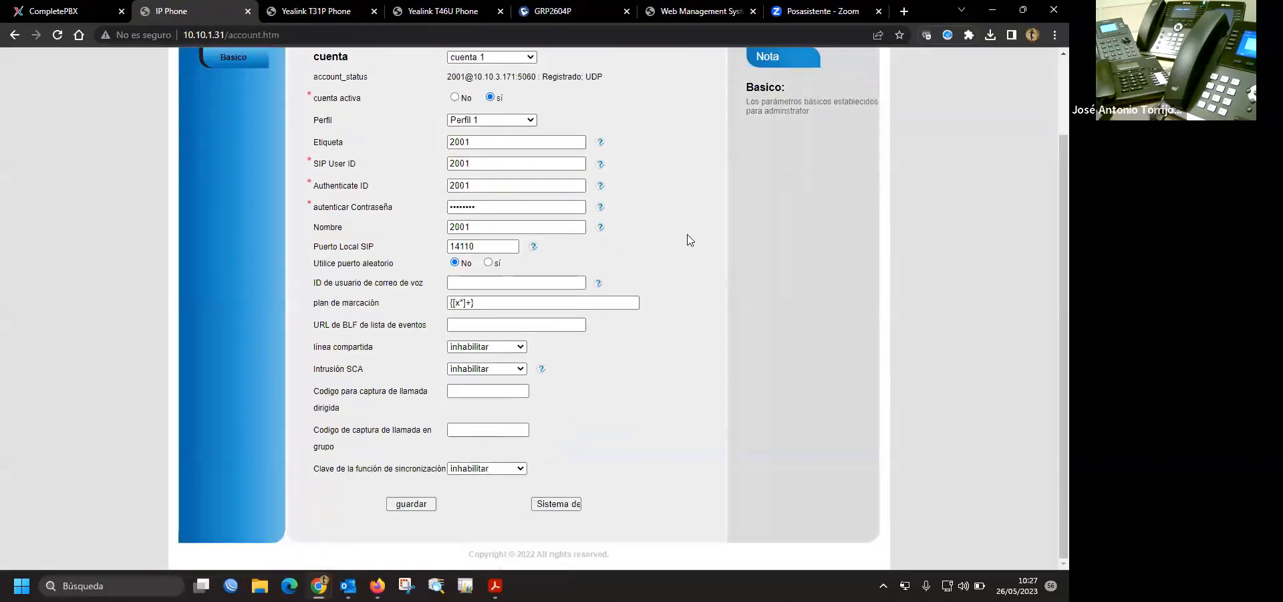
{"action": "scroll", "coordinate": [689, 239], "scroll_direction": "up", "scroll_amount": 2}
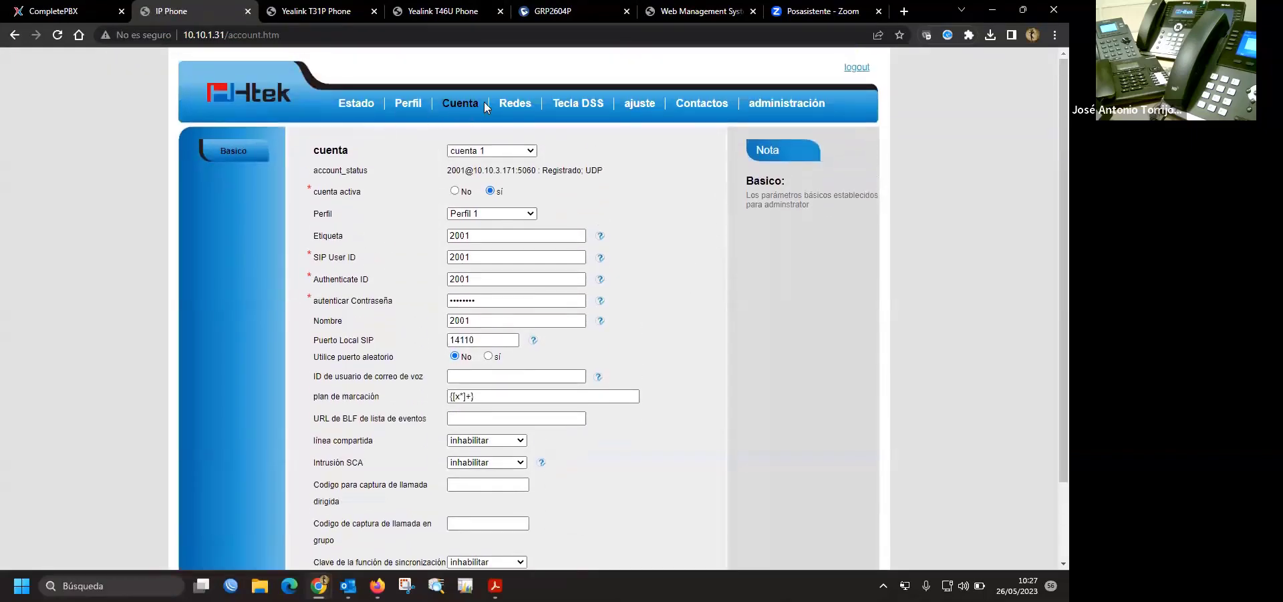
{"action": "scroll", "coordinate": [676, 191], "scroll_direction": "down", "scroll_amount": 2}
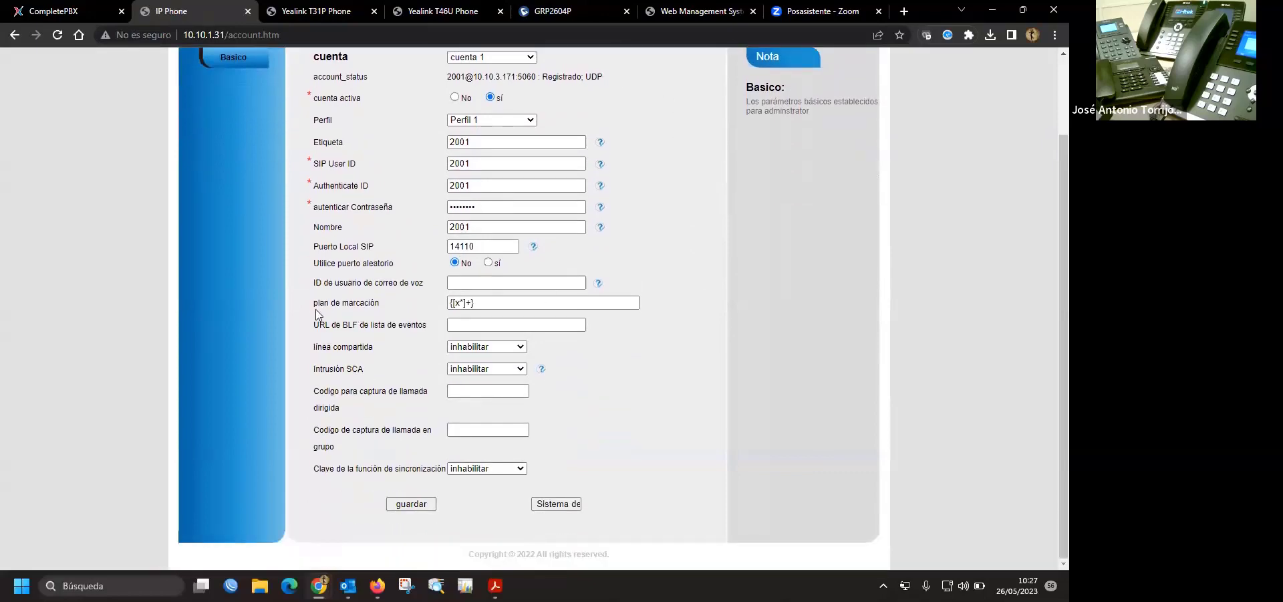
{"action": "left_click_drag", "start_coordinate": [317, 308], "coordinate": [386, 304]}
{"action": "left_click", "coordinate": [682, 257]}
{"action": "scroll", "coordinate": [682, 254], "scroll_direction": "up", "scroll_amount": 2}
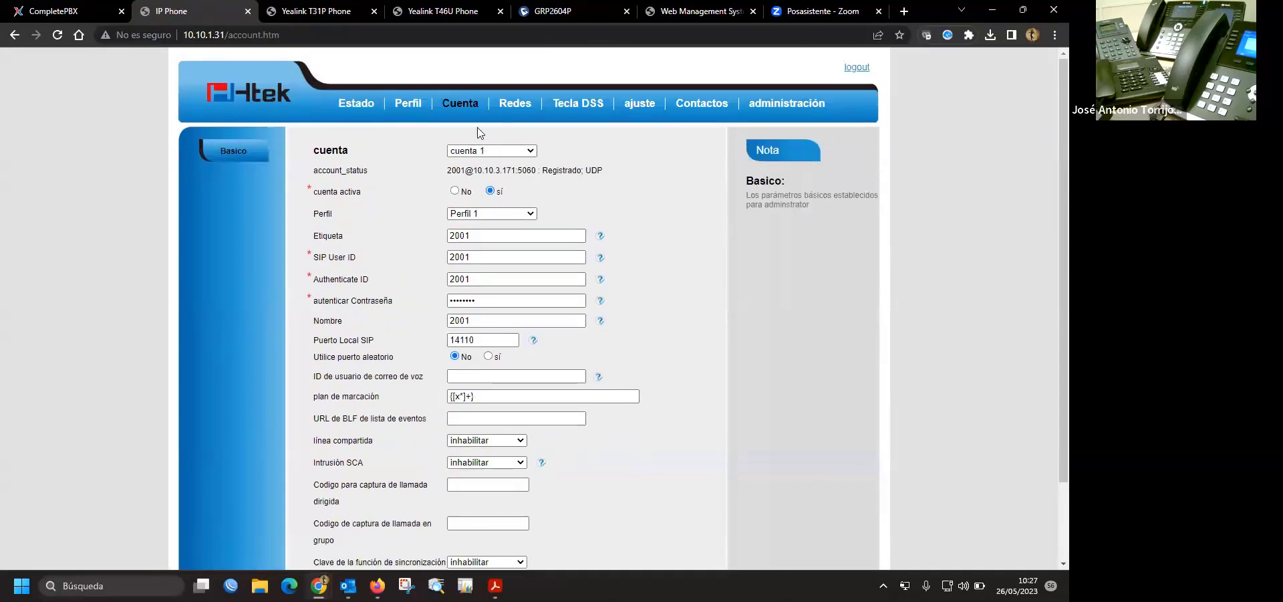
{"action": "left_click", "coordinate": [473, 397]}
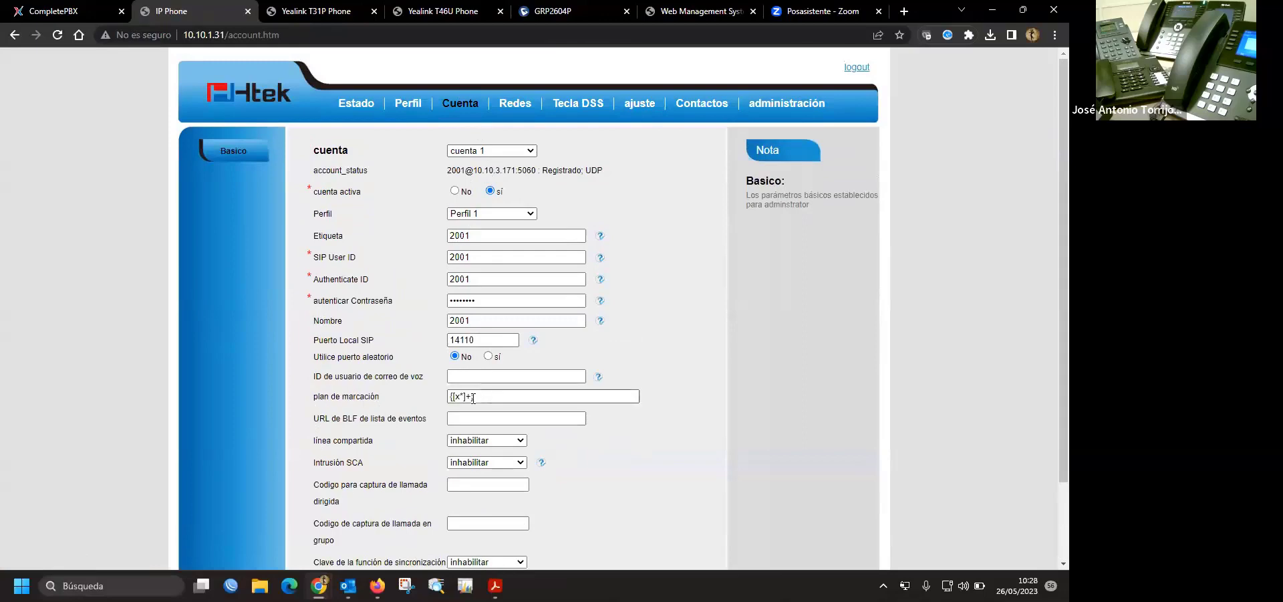
{"action": "left_click", "coordinate": [479, 397]}
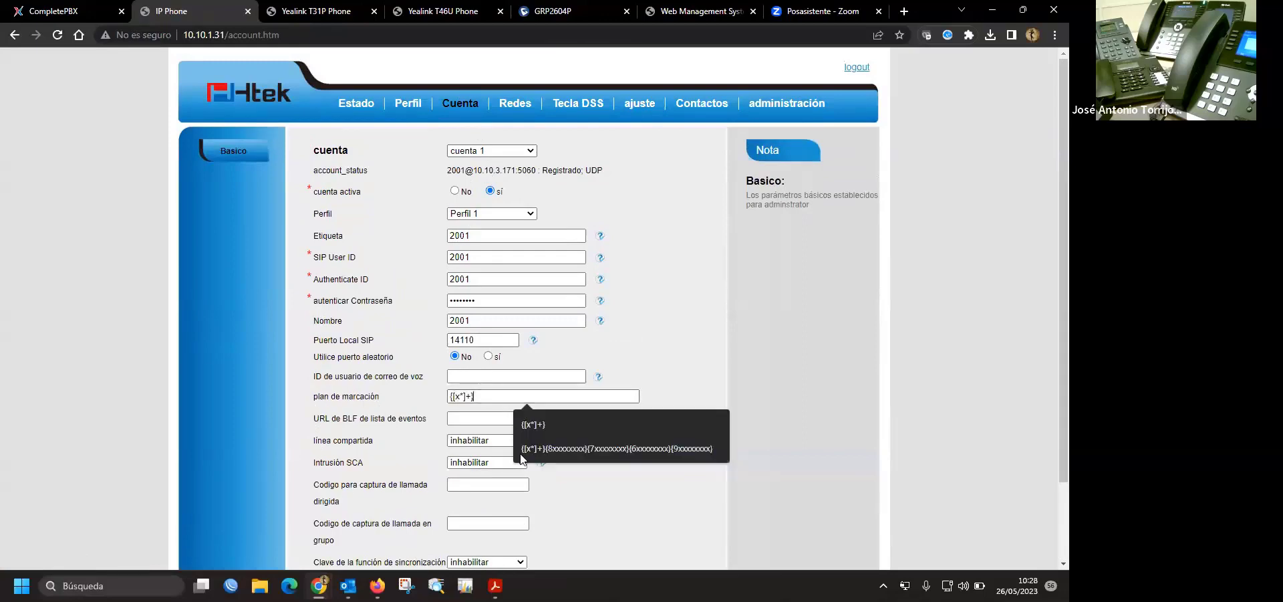
{"action": "left_click", "coordinate": [631, 448]}
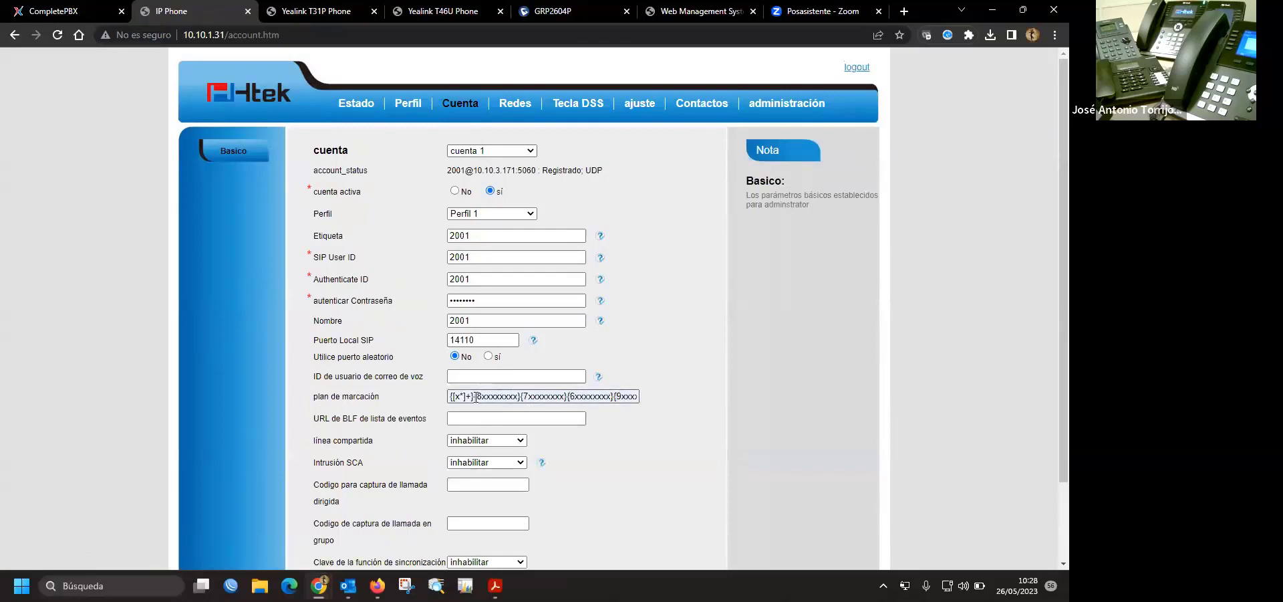
- Review the filled dial plan text, marking its {8xxxxxxxx} part
{"action": "left_click_drag", "start_coordinate": [457, 397], "coordinate": [653, 398]}
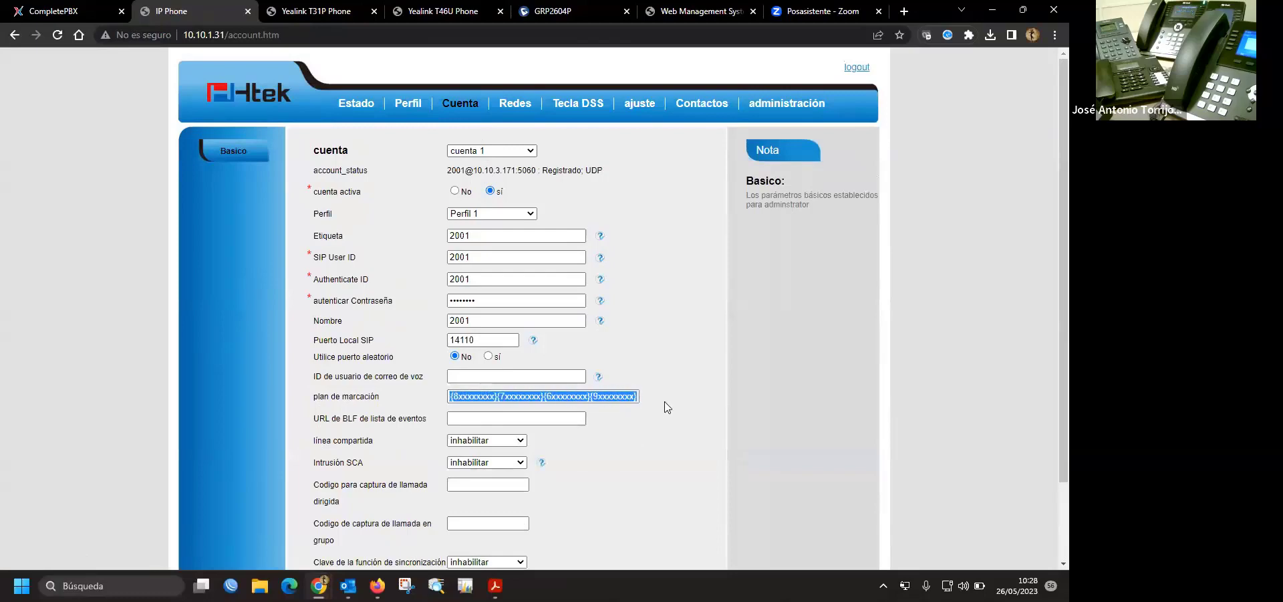
{"action": "left_click", "coordinate": [602, 396]}
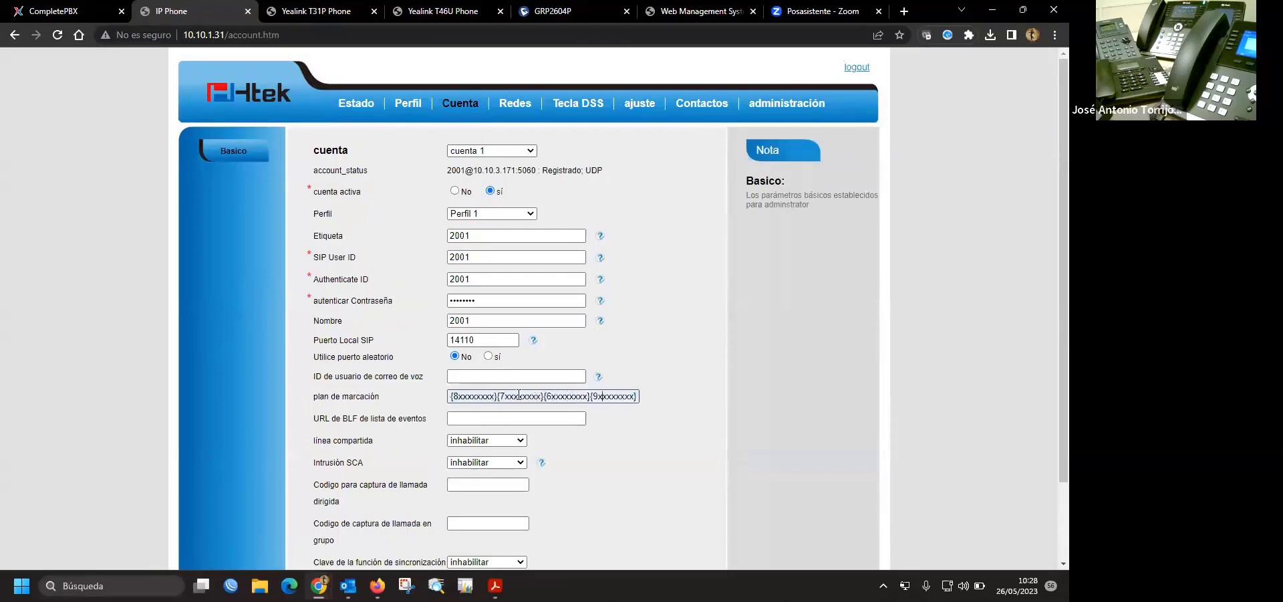
{"action": "left_click_drag", "start_coordinate": [548, 394], "coordinate": [468, 399]}
{"action": "left_click", "coordinate": [496, 399]}
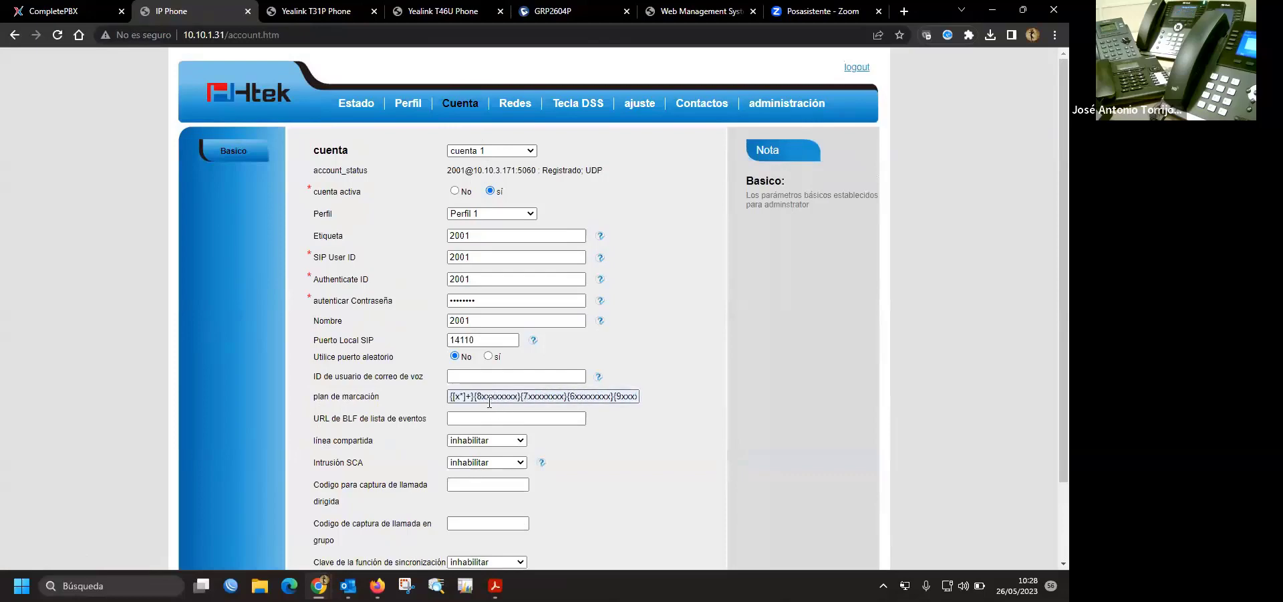
{"action": "left_click_drag", "start_coordinate": [474, 396], "coordinate": [526, 397]}
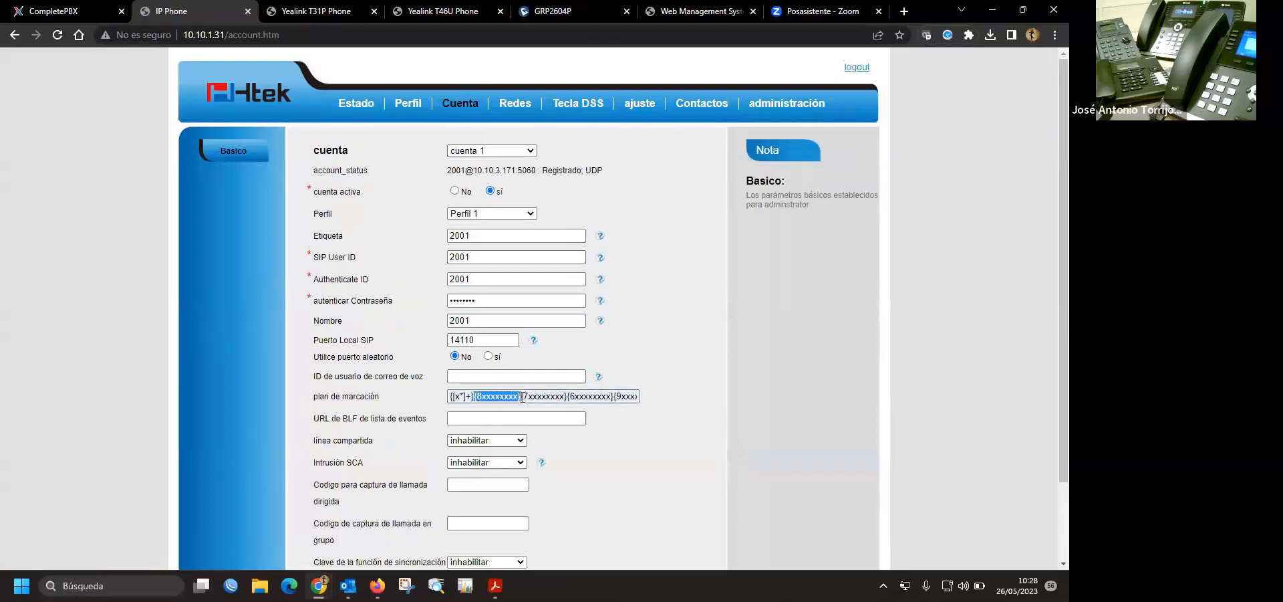
{"action": "left_click", "coordinate": [671, 456]}
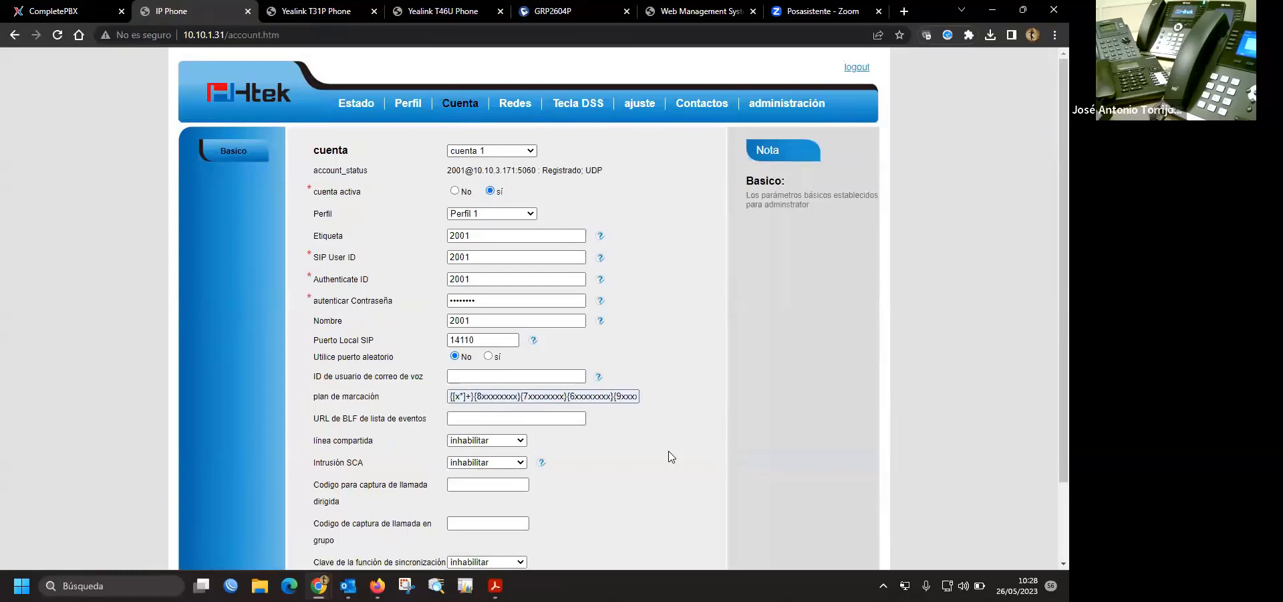
- Switch to the GRP2604P tab, log in as admin, and dismiss the browser password prompts
{"action": "double_click", "coordinate": [357, 396]}
{"action": "left_click", "coordinate": [668, 387]}
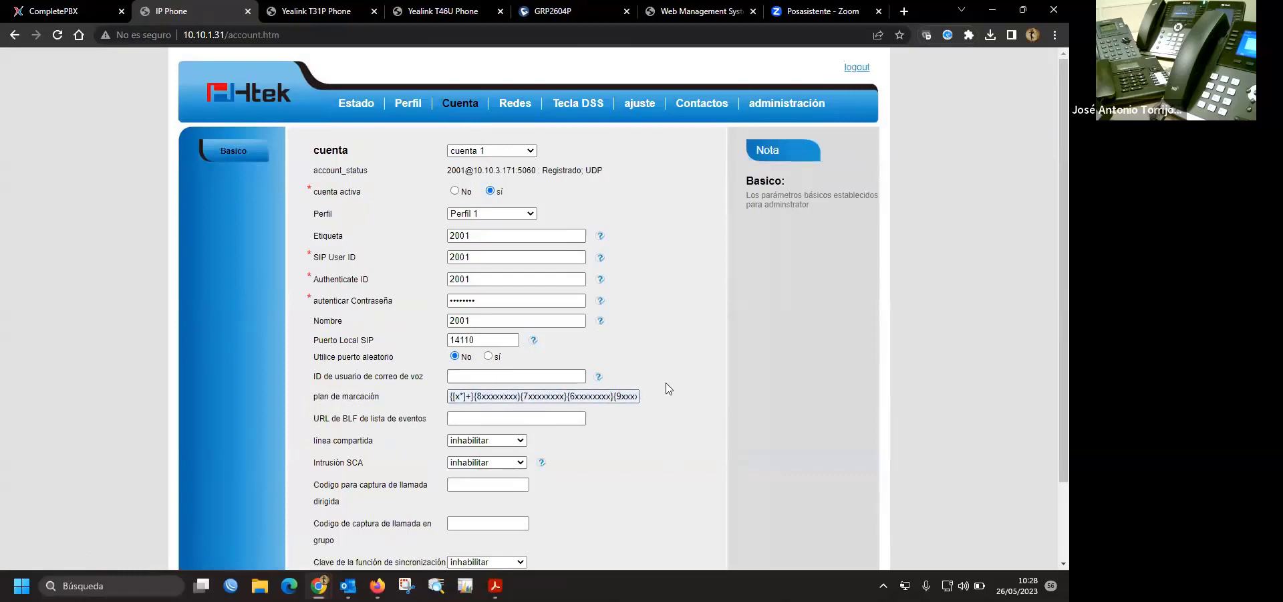
{"action": "left_click", "coordinate": [580, 11]}
{"action": "left_click", "coordinate": [488, 258]}
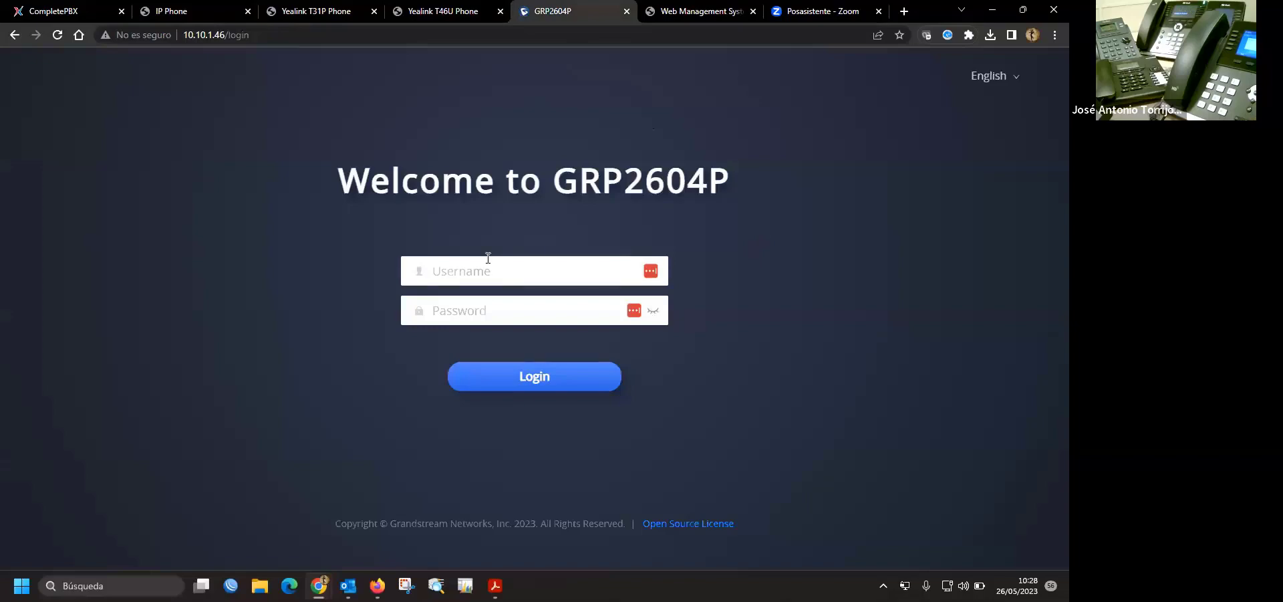
{"action": "key", "text": "Tab"}
{"action": "key", "text": "Return"}
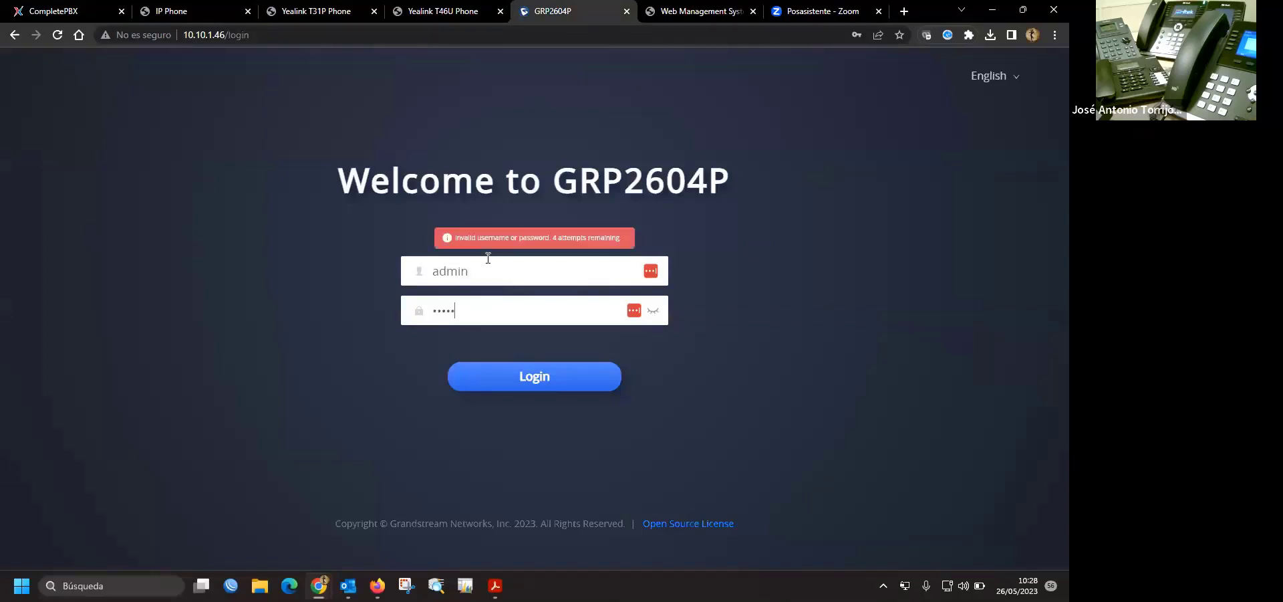
{"action": "key", "text": "Return"}
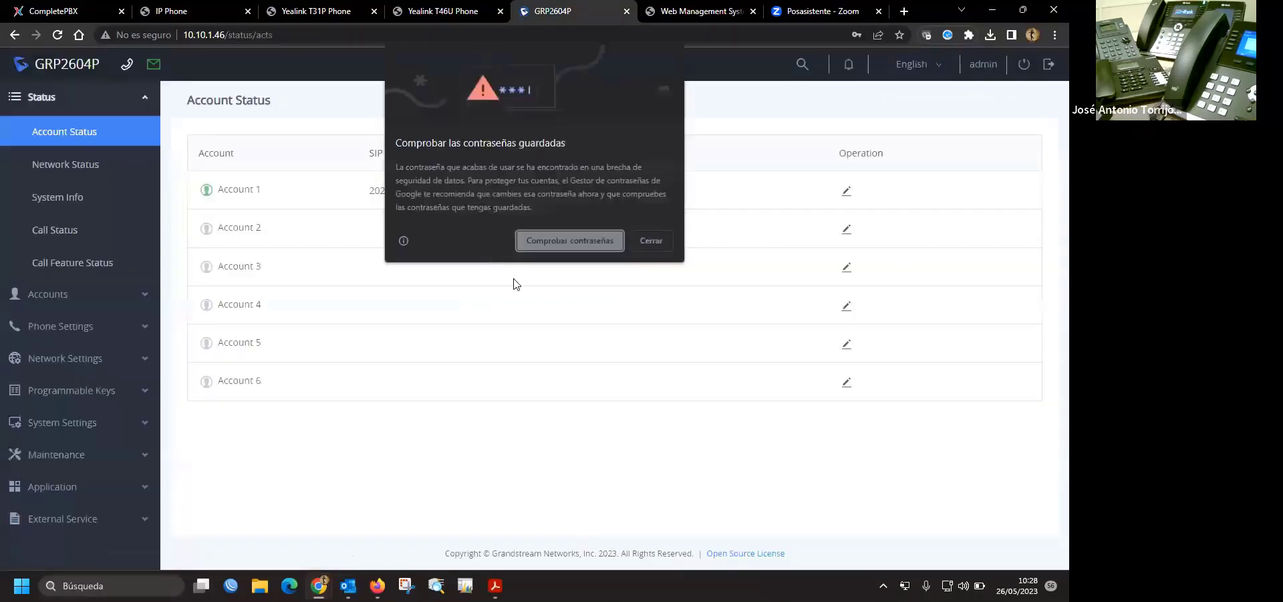
{"action": "left_click", "coordinate": [644, 236]}
{"action": "left_click", "coordinate": [1037, 77]}
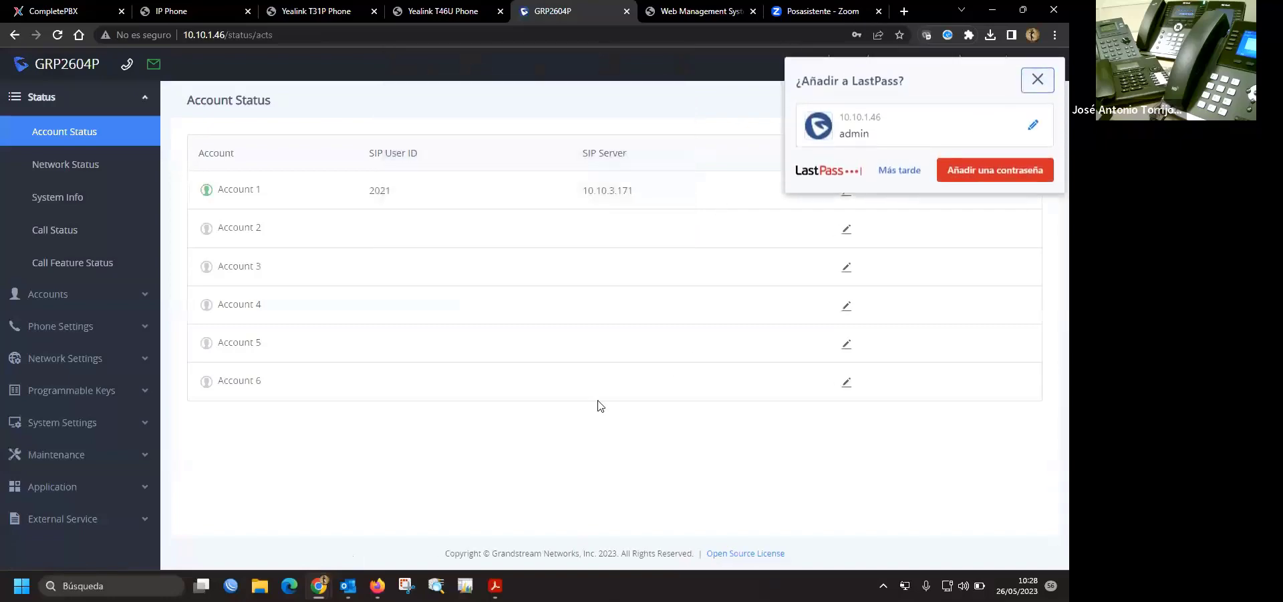
- Open Accounts > Accounts, check call and codec settings, then show Account 1's Dial Plan
{"action": "left_click", "coordinate": [53, 294]}
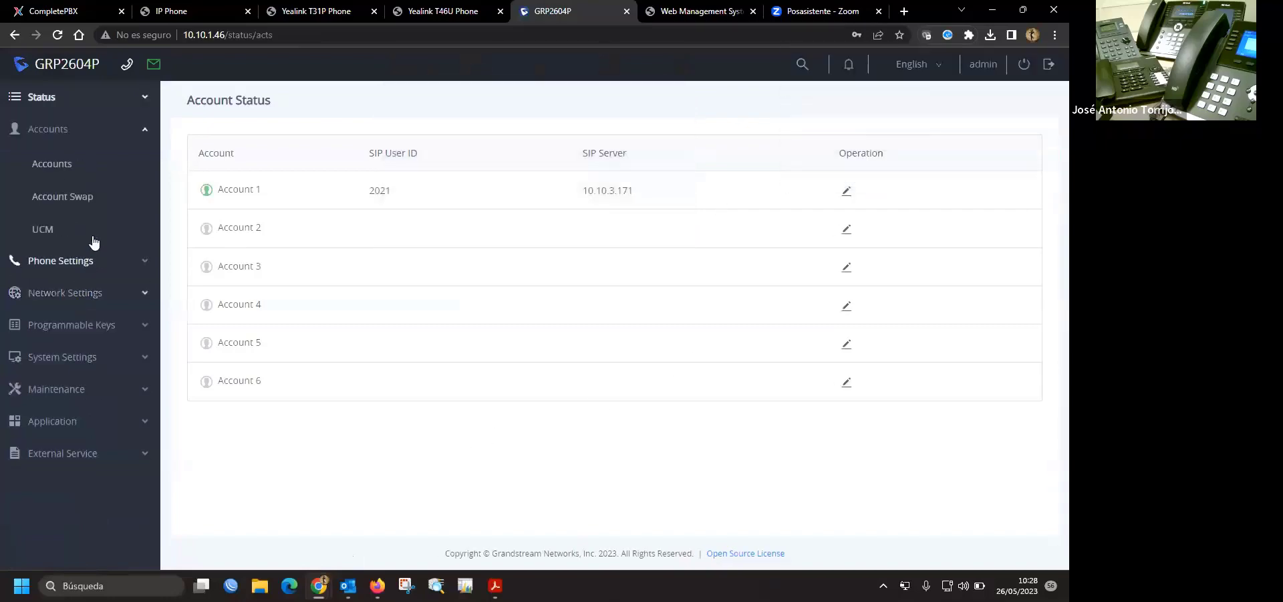
{"action": "left_click", "coordinate": [66, 168]}
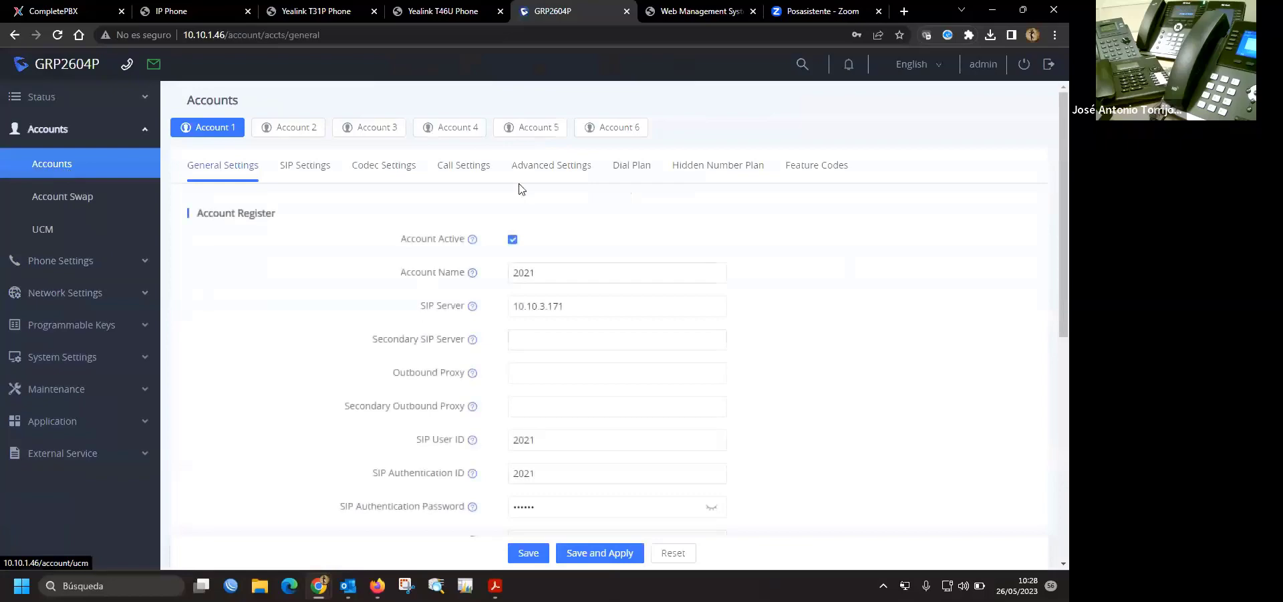
{"action": "left_click", "coordinate": [467, 166]}
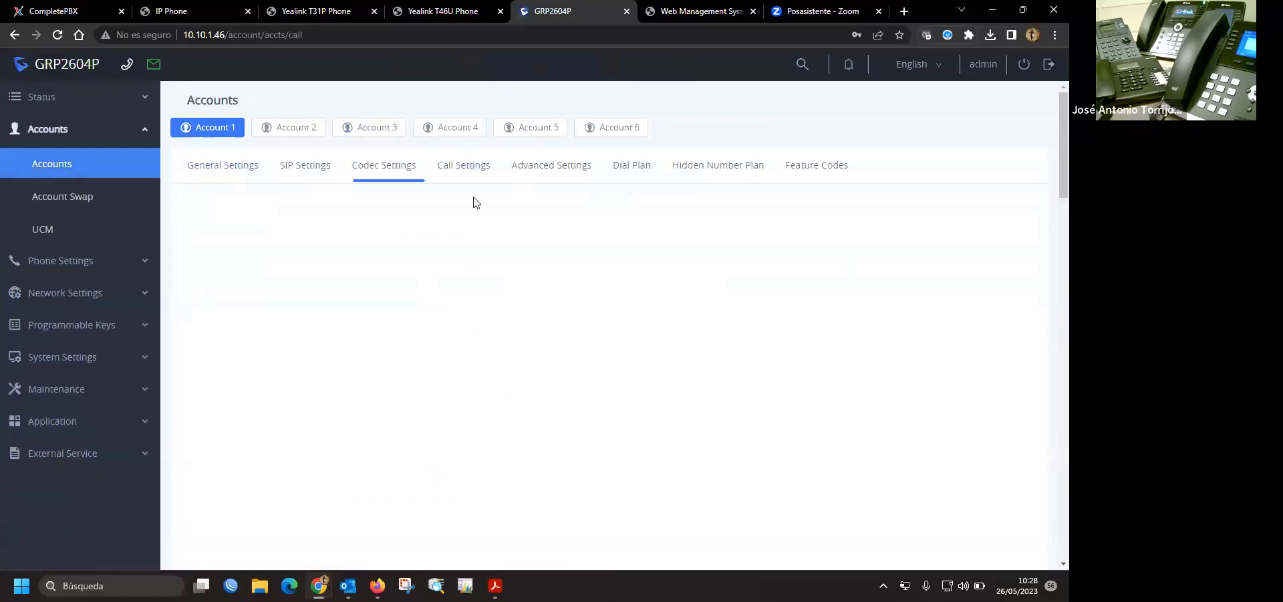
{"action": "scroll", "coordinate": [749, 332], "scroll_direction": "down", "scroll_amount": 5}
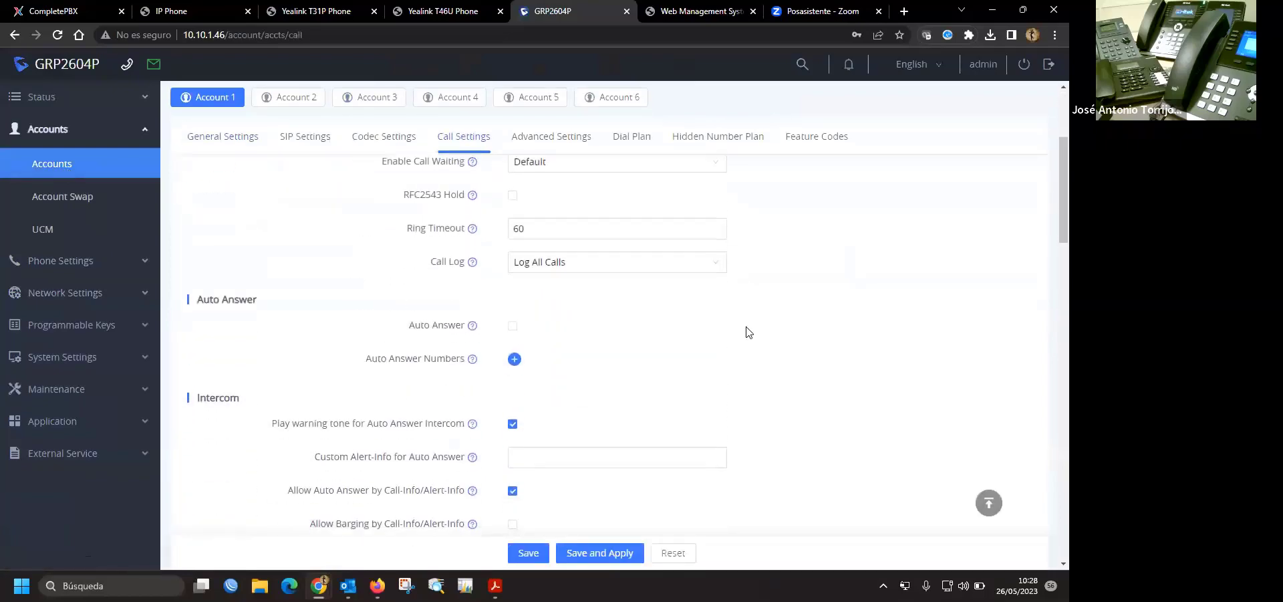
{"action": "scroll", "coordinate": [749, 332], "scroll_direction": "up", "scroll_amount": 5}
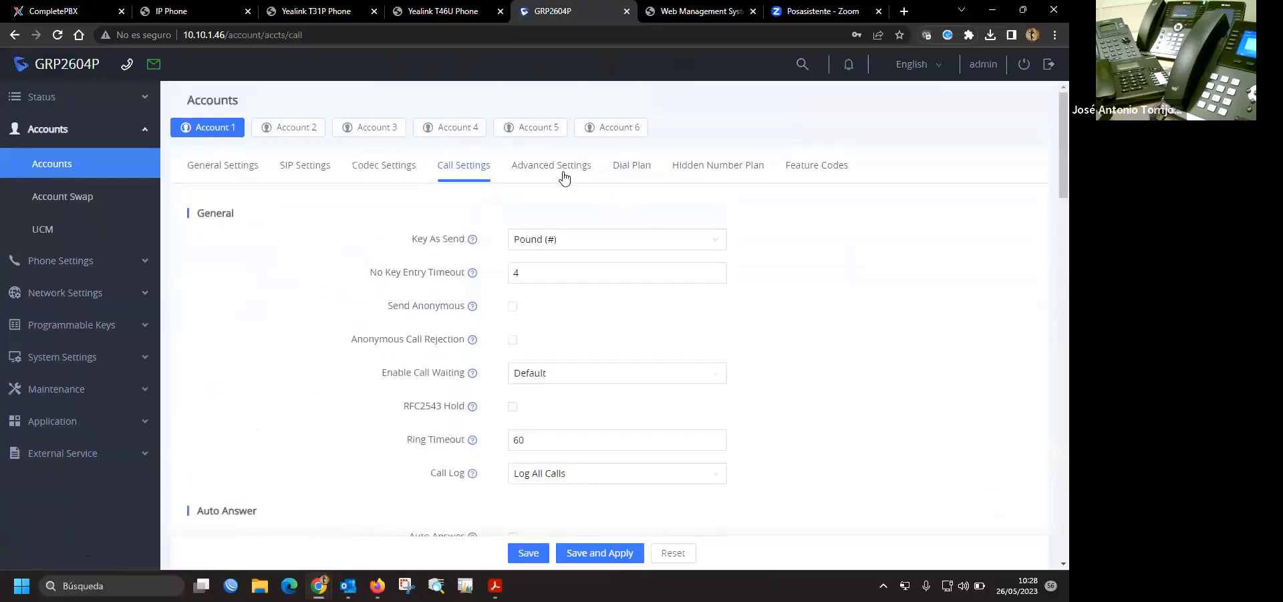
{"action": "left_click", "coordinate": [383, 167]}
{"action": "scroll", "coordinate": [712, 292], "scroll_direction": "down", "scroll_amount": 3}
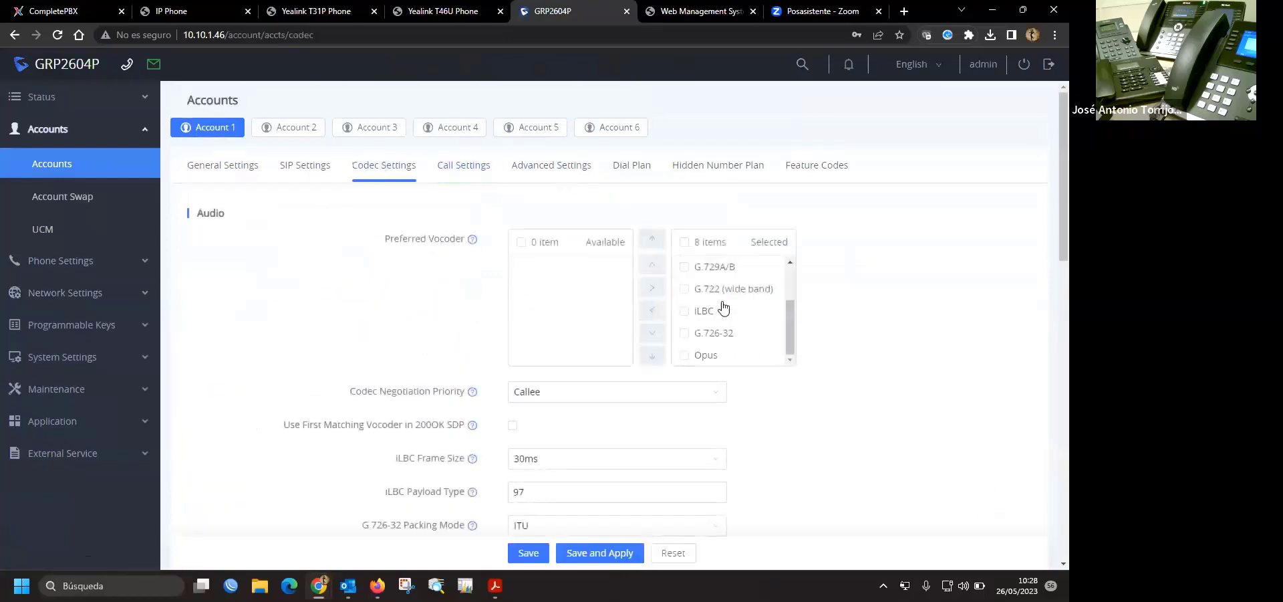
{"action": "scroll", "coordinate": [769, 371], "scroll_direction": "down", "scroll_amount": 9}
{"action": "scroll", "coordinate": [769, 371], "scroll_direction": "down", "scroll_amount": 4}
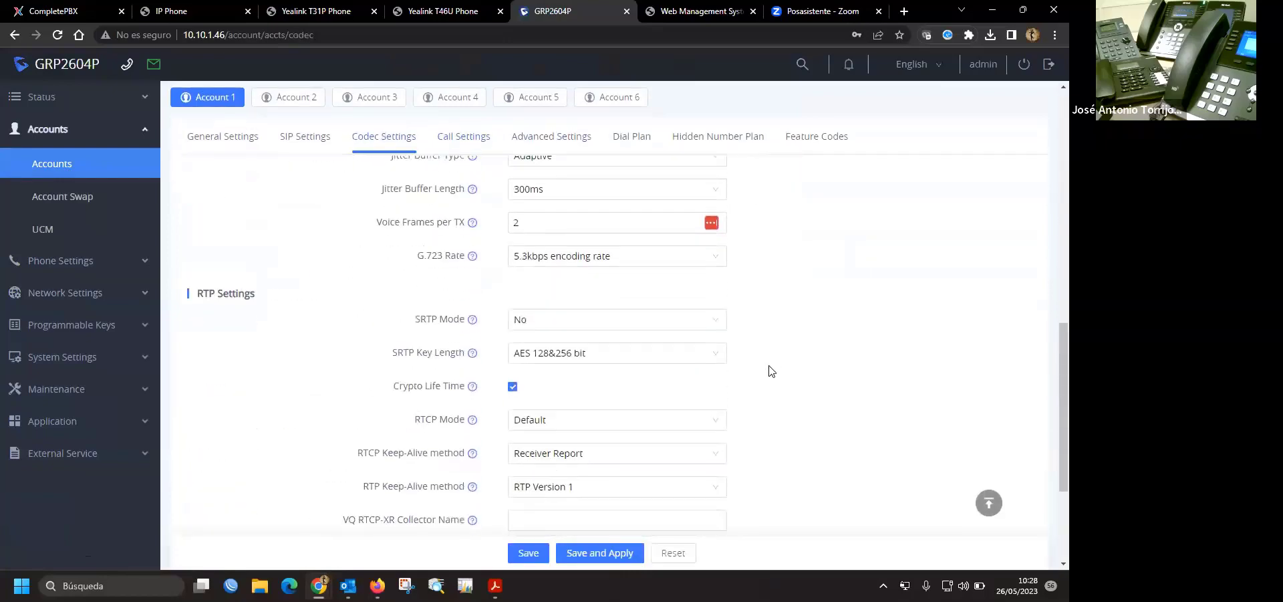
{"action": "scroll", "coordinate": [689, 192], "scroll_direction": "up", "scroll_amount": 3}
{"action": "left_click", "coordinate": [632, 140]}
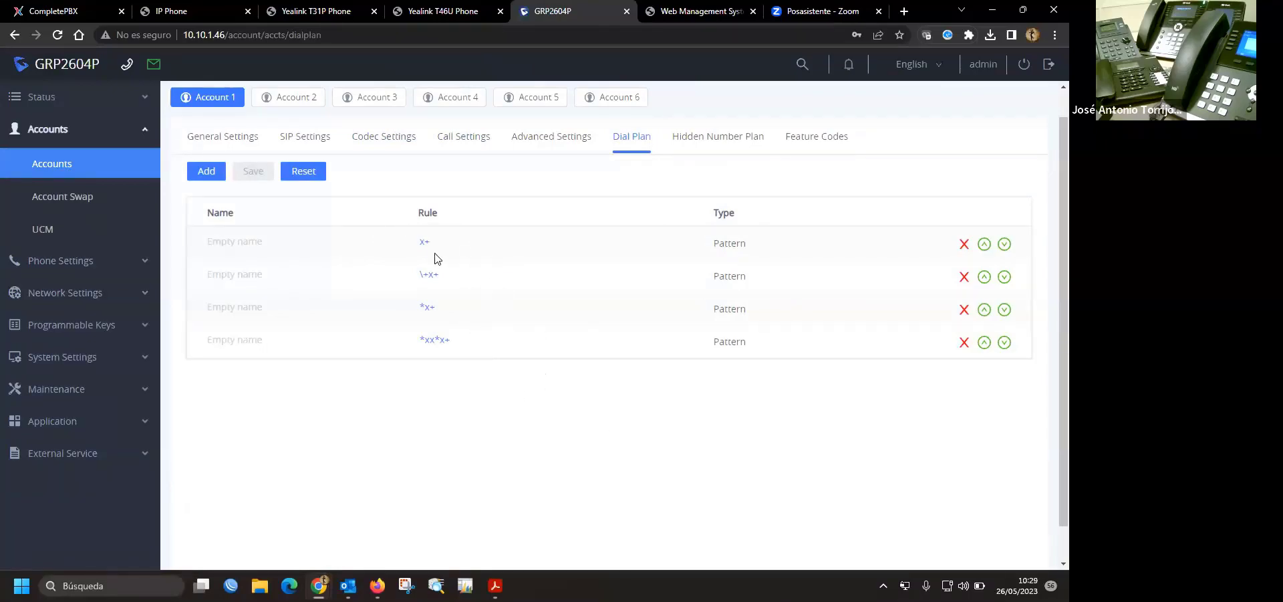
- Add and save a new dial plan row named interno with Pattern rule 2xxx
{"action": "left_click", "coordinate": [206, 172]}
{"action": "left_click", "coordinate": [314, 372]}
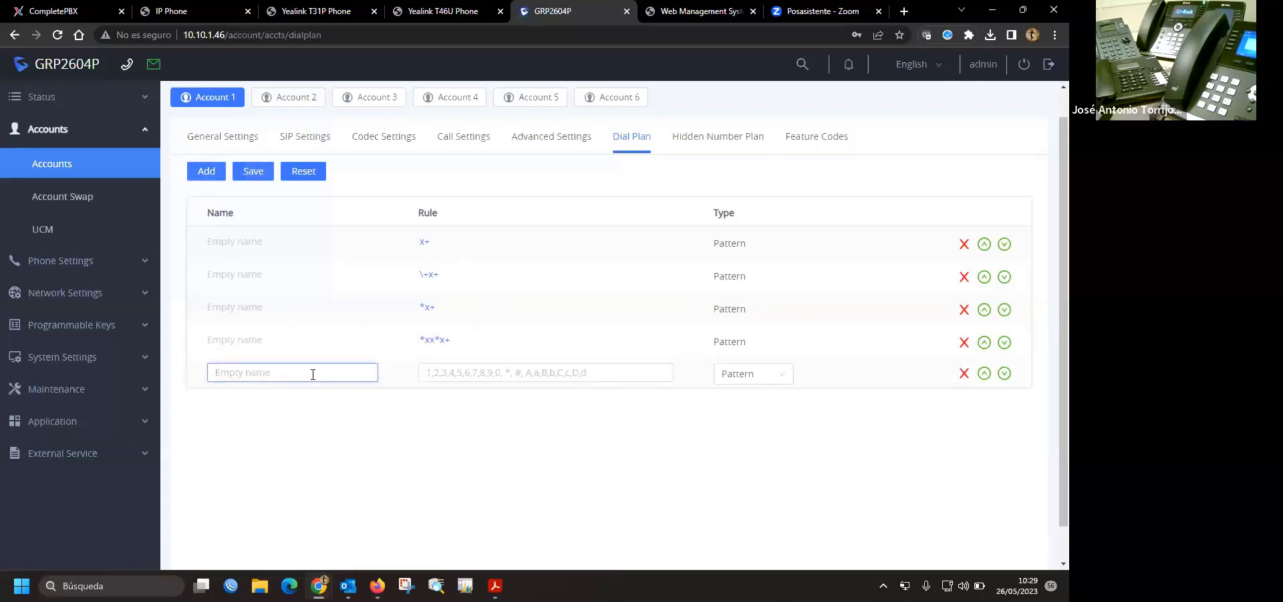
{"action": "type", "text": "2xxx"}
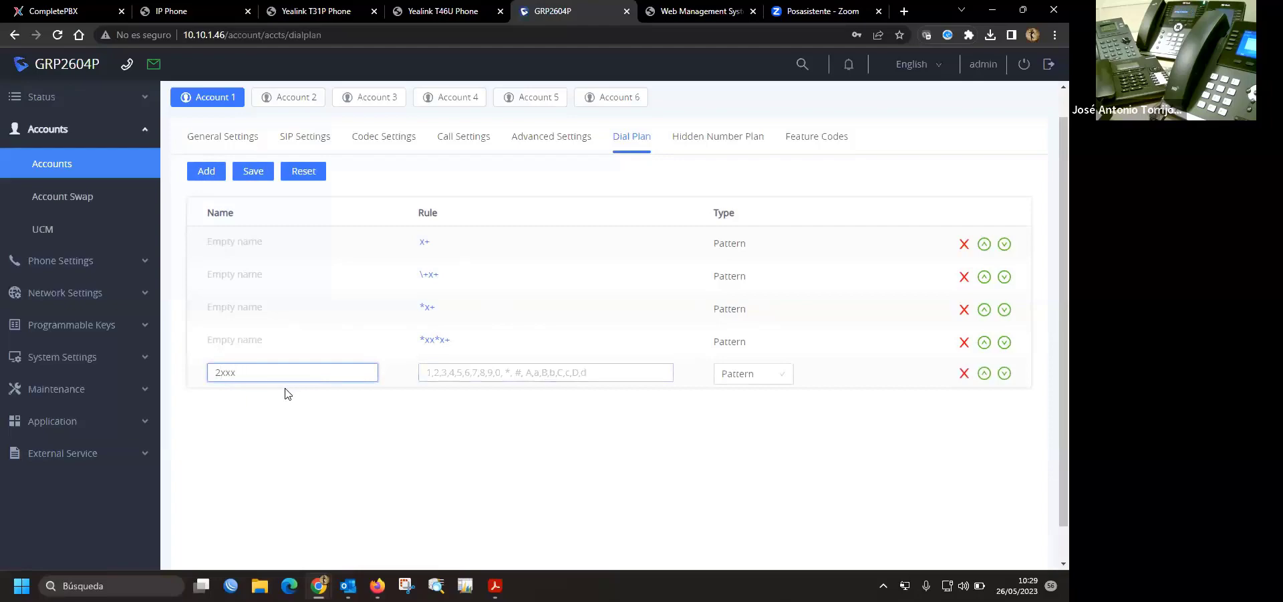
{"action": "left_click_drag", "start_coordinate": [281, 373], "coordinate": [167, 379]}
{"action": "key", "text": "ctrl+c"}
{"action": "left_click", "coordinate": [501, 372]}
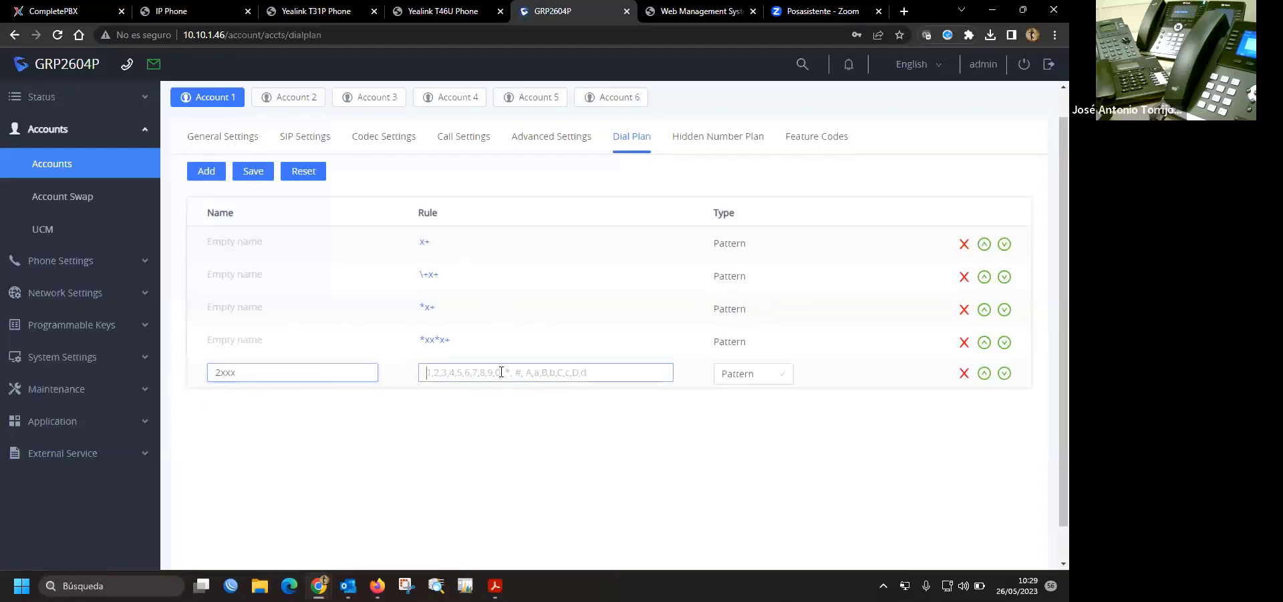
{"action": "key", "text": "ctrl+v"}
{"action": "double_click", "coordinate": [290, 374]}
{"action": "type", "text": "in"}
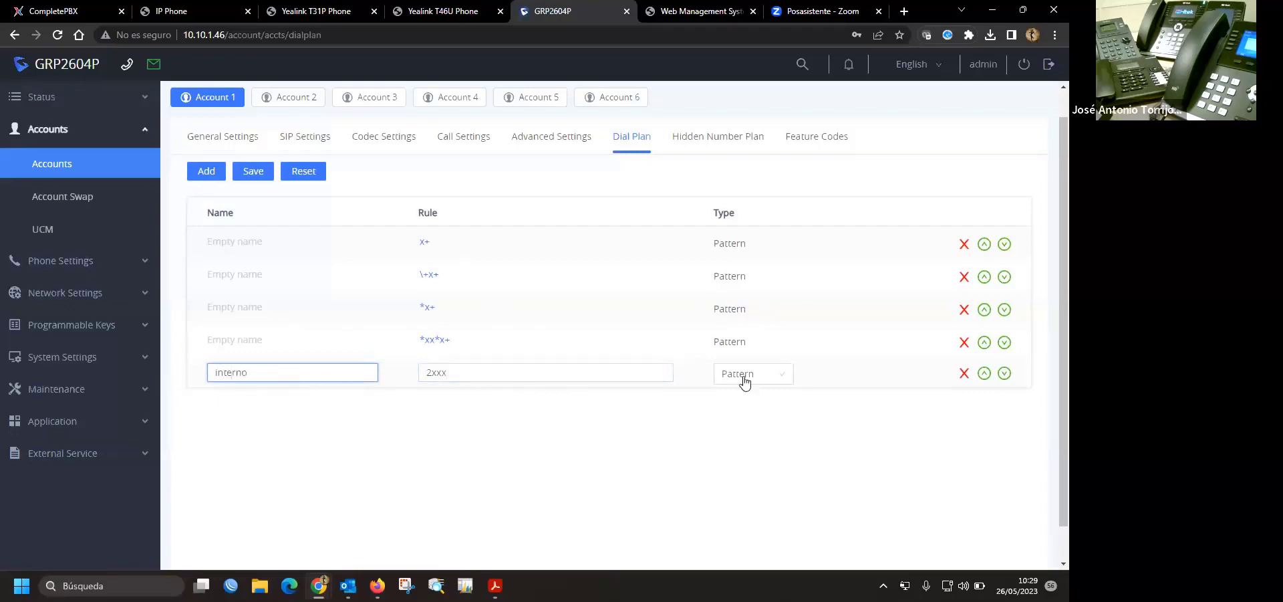
{"action": "left_click", "coordinate": [776, 373]}
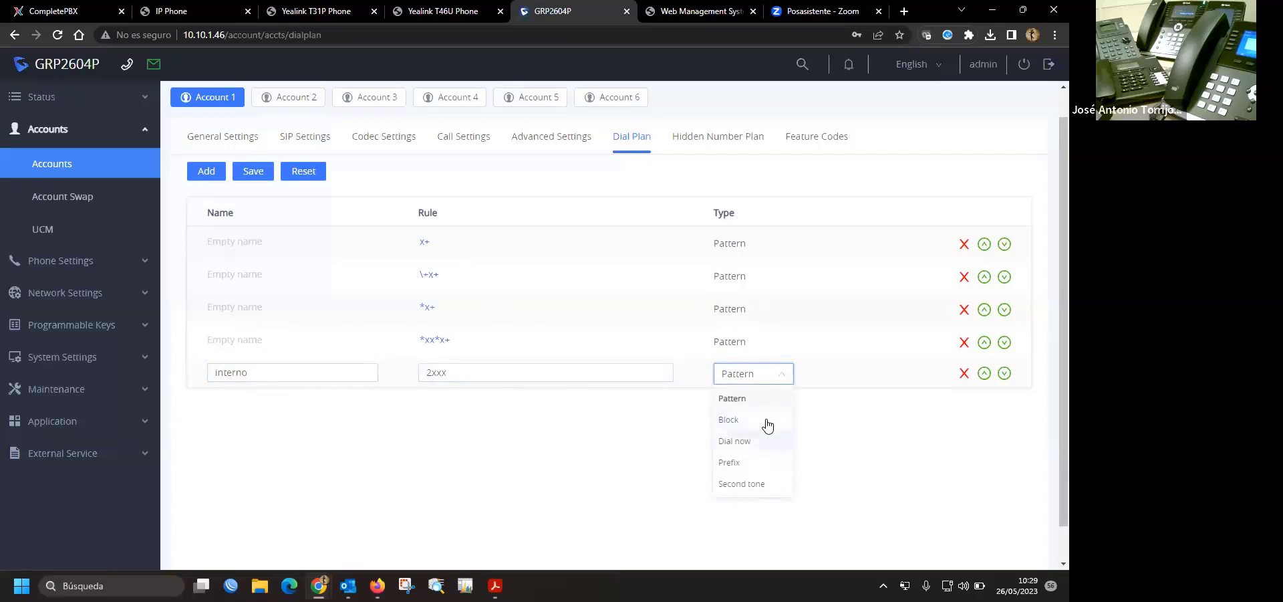
{"action": "left_click", "coordinate": [834, 453]}
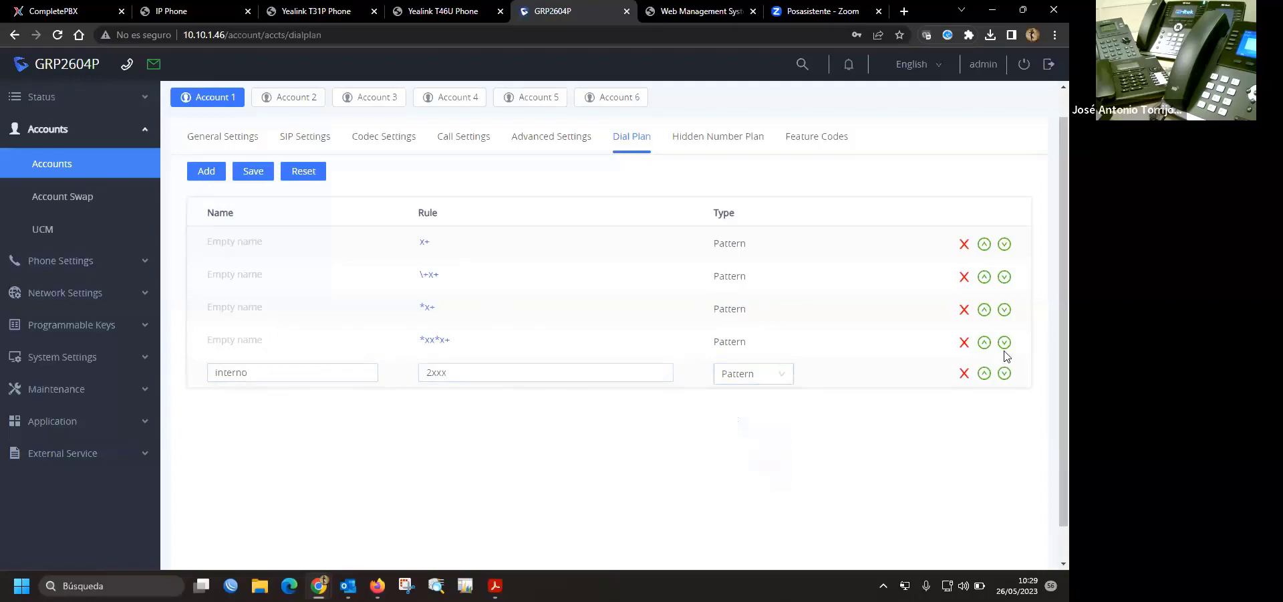
{"action": "left_click", "coordinate": [258, 178]}
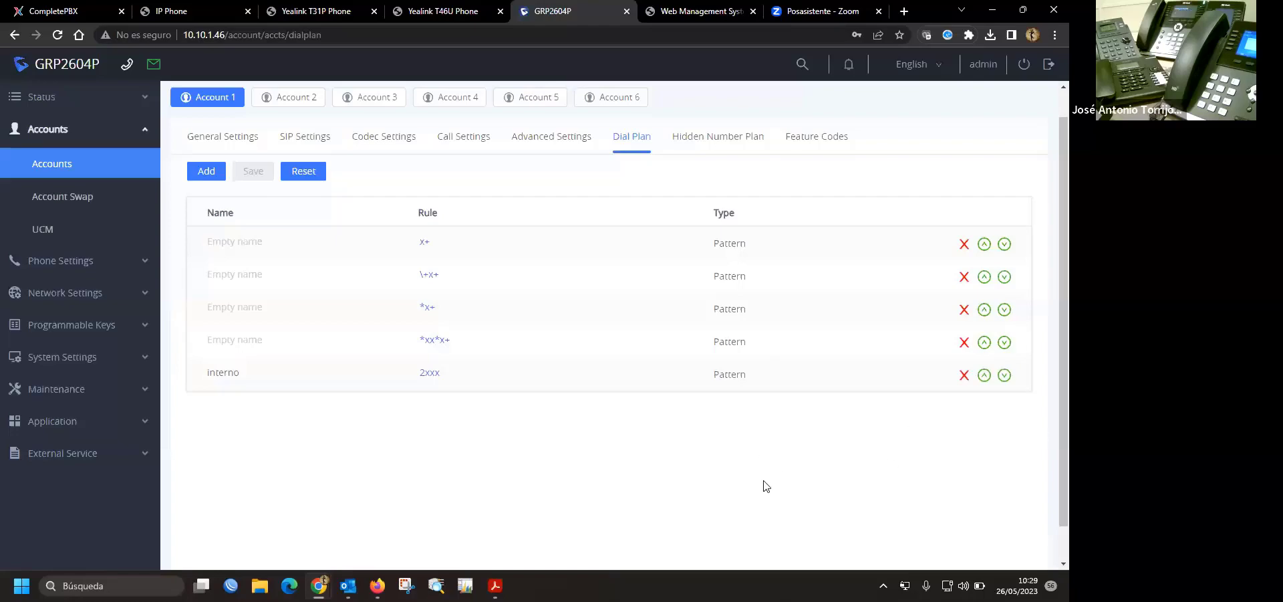
- Move the interno 2xxx rule up to the top and open it for editing
{"action": "left_click", "coordinate": [985, 374]}
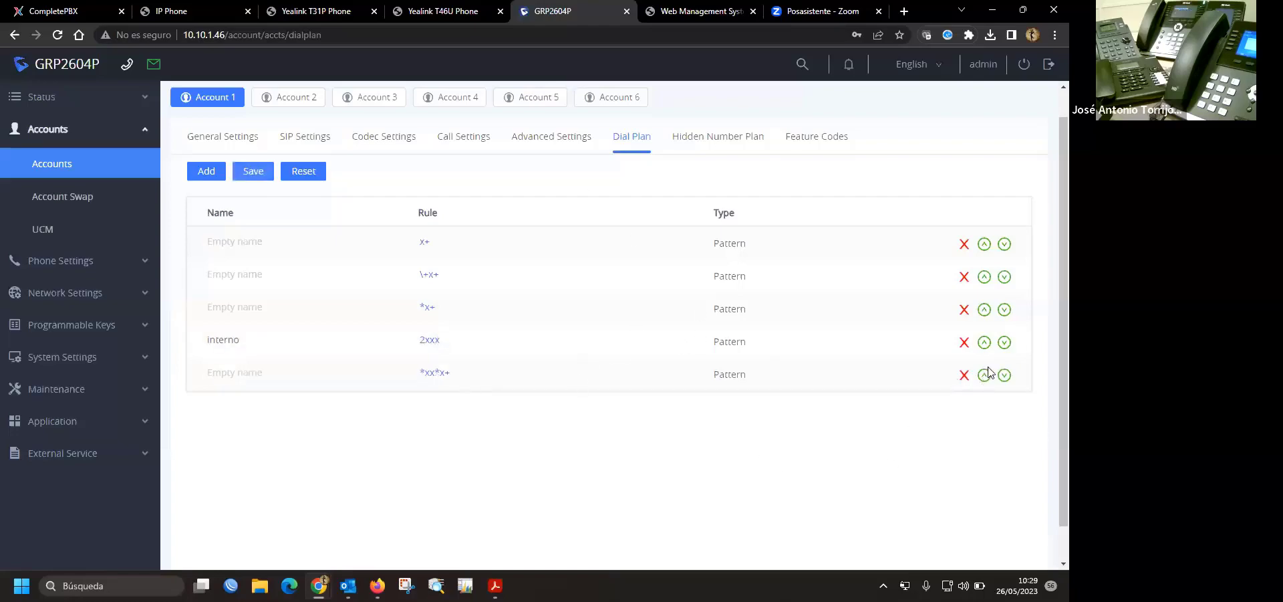
{"action": "left_click", "coordinate": [985, 343]}
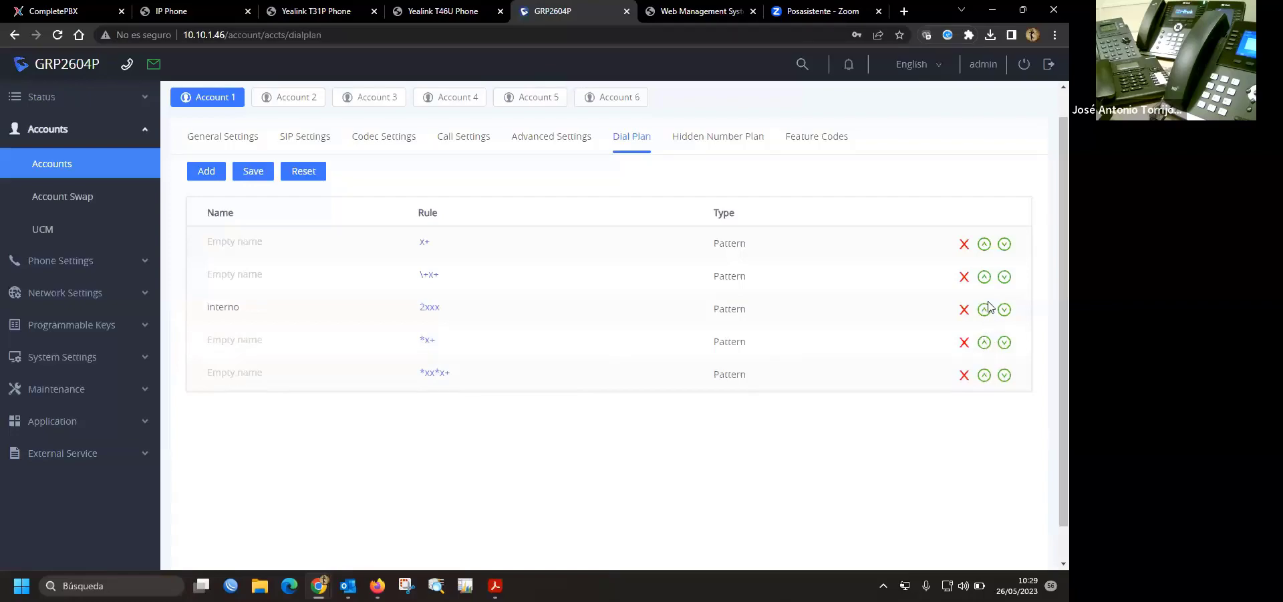
{"action": "left_click", "coordinate": [984, 308]}
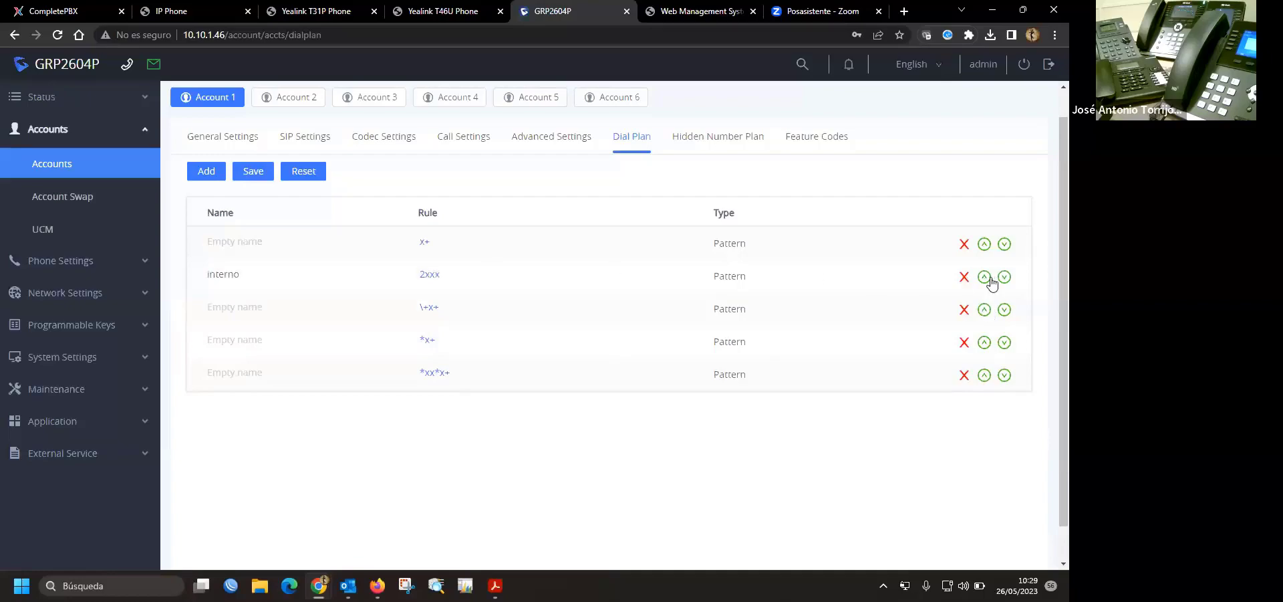
{"action": "left_click", "coordinate": [984, 277]}
{"action": "double_click", "coordinate": [429, 242]}
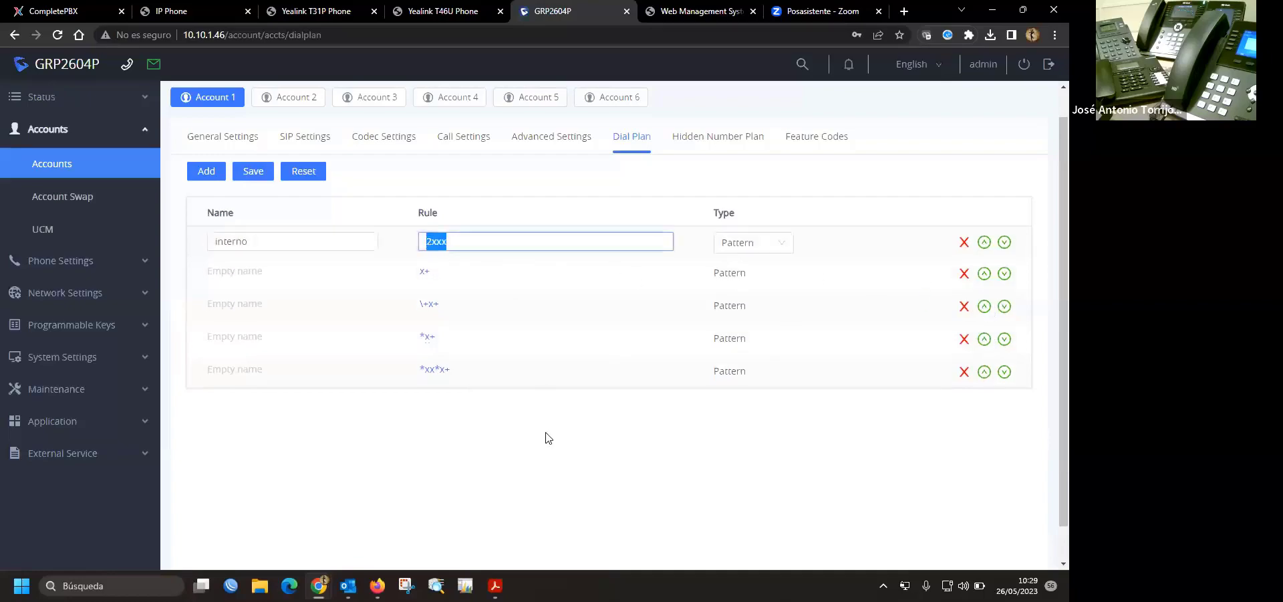
{"action": "left_click", "coordinate": [510, 458]}
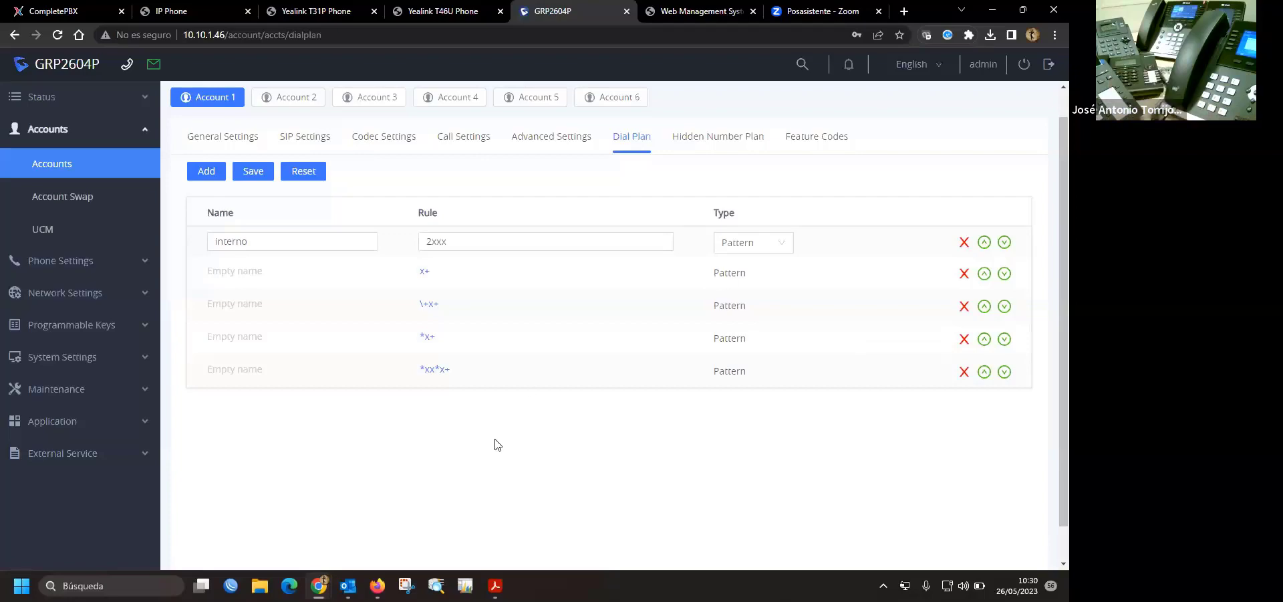
- Save Account 1's reordered dial plan, then return to the Yealink T46U Dial Now rules
{"action": "left_click", "coordinate": [239, 177]}
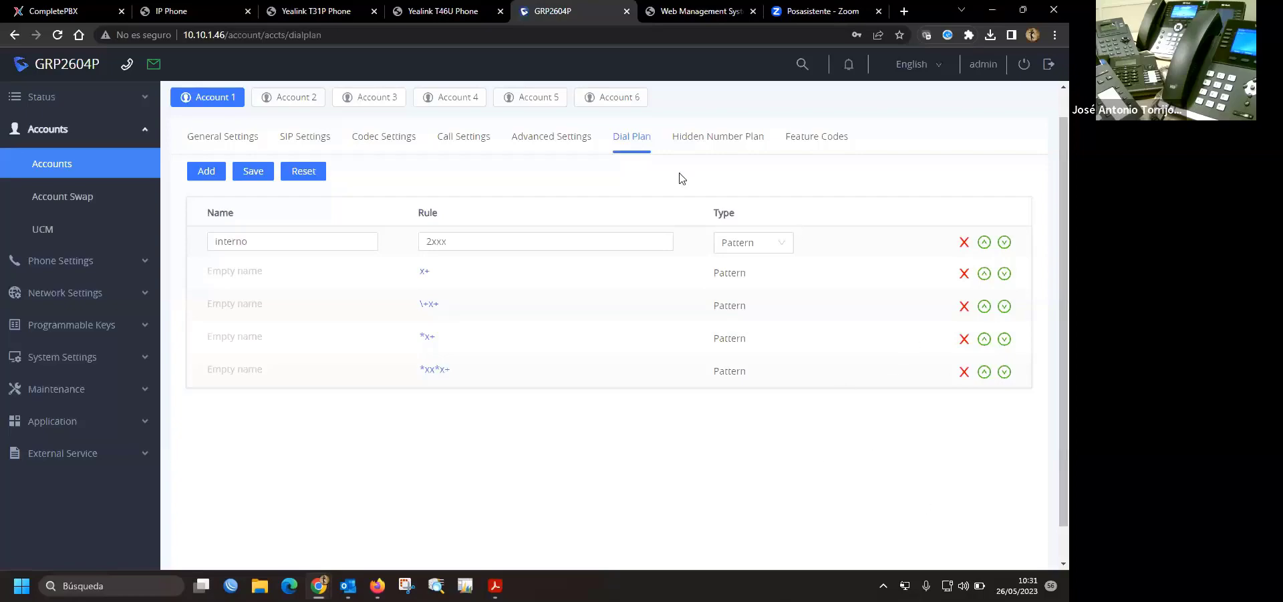
{"action": "left_click", "coordinate": [459, 9]}
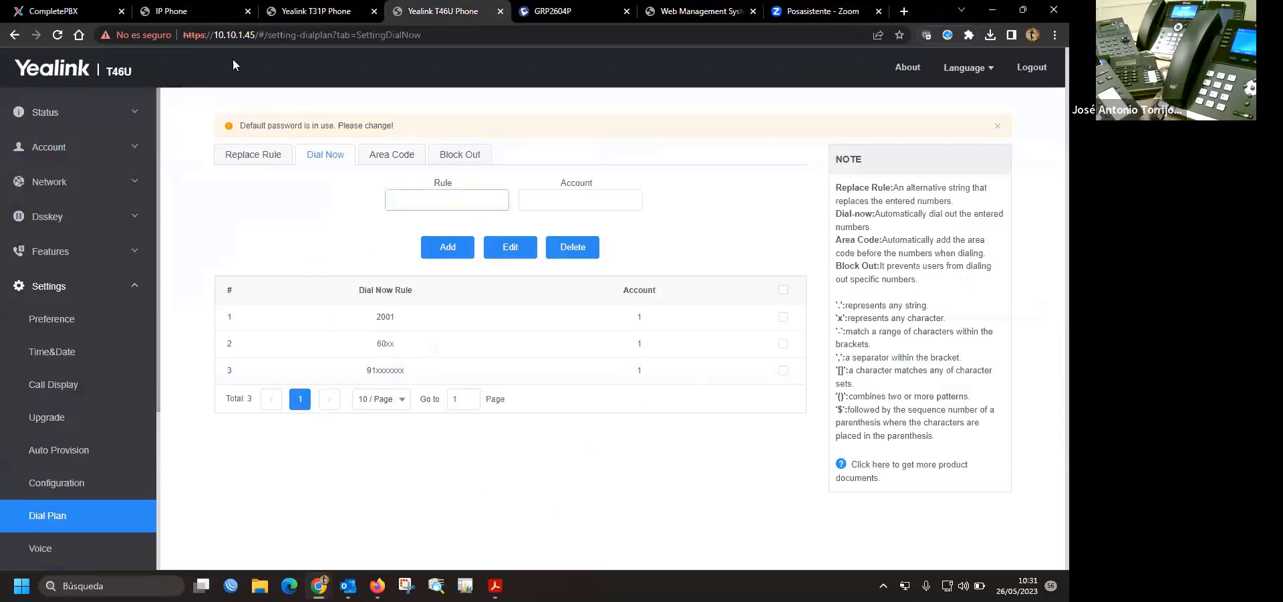
- Review the Htek, T31P and T46U dial plans, then return to the gateway's Digit Map
{"action": "left_click", "coordinate": [216, 20]}
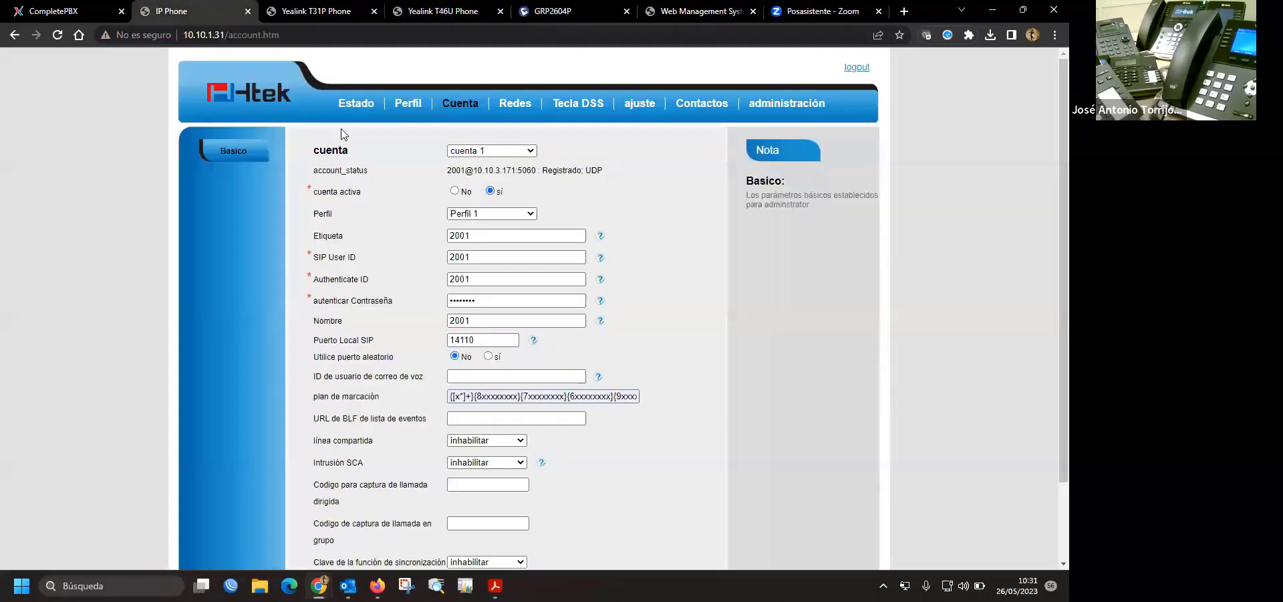
{"action": "left_click", "coordinate": [314, 14]}
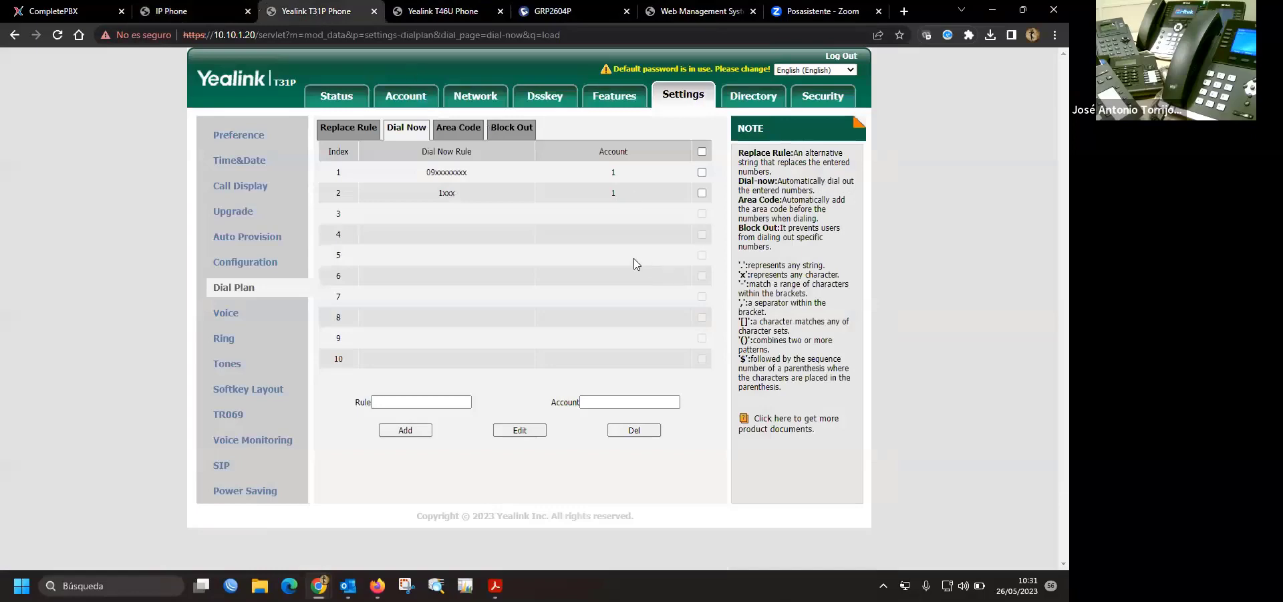
{"action": "left_click", "coordinate": [460, 12]}
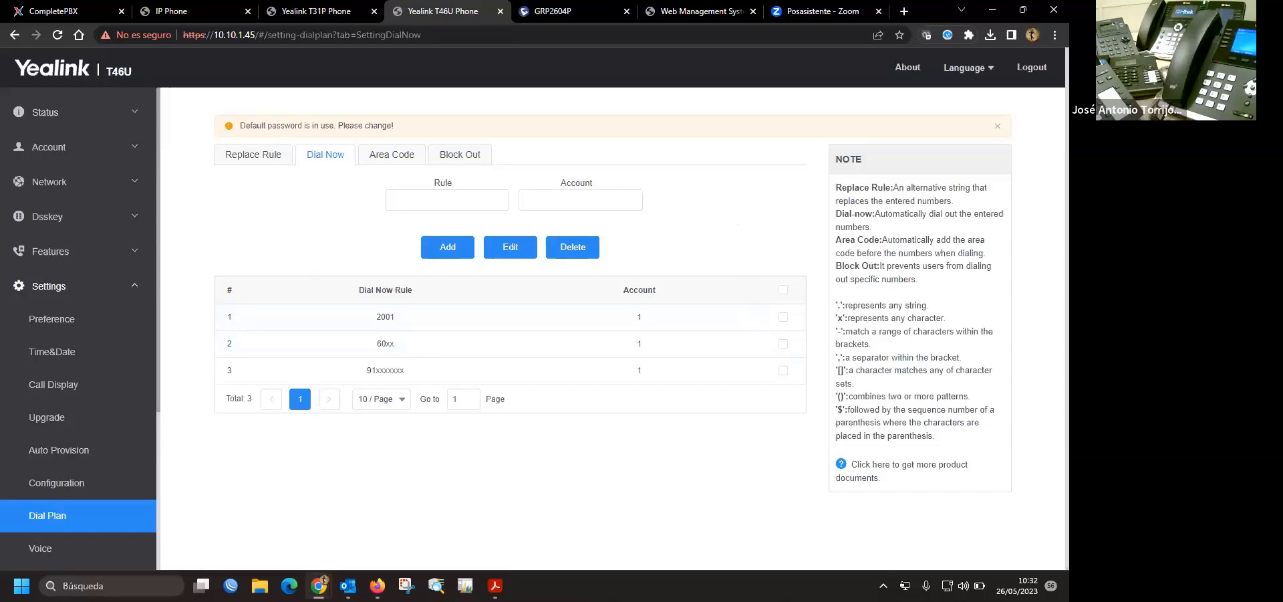
{"action": "left_click", "coordinate": [554, 15]}
{"action": "left_click", "coordinate": [713, 14]}
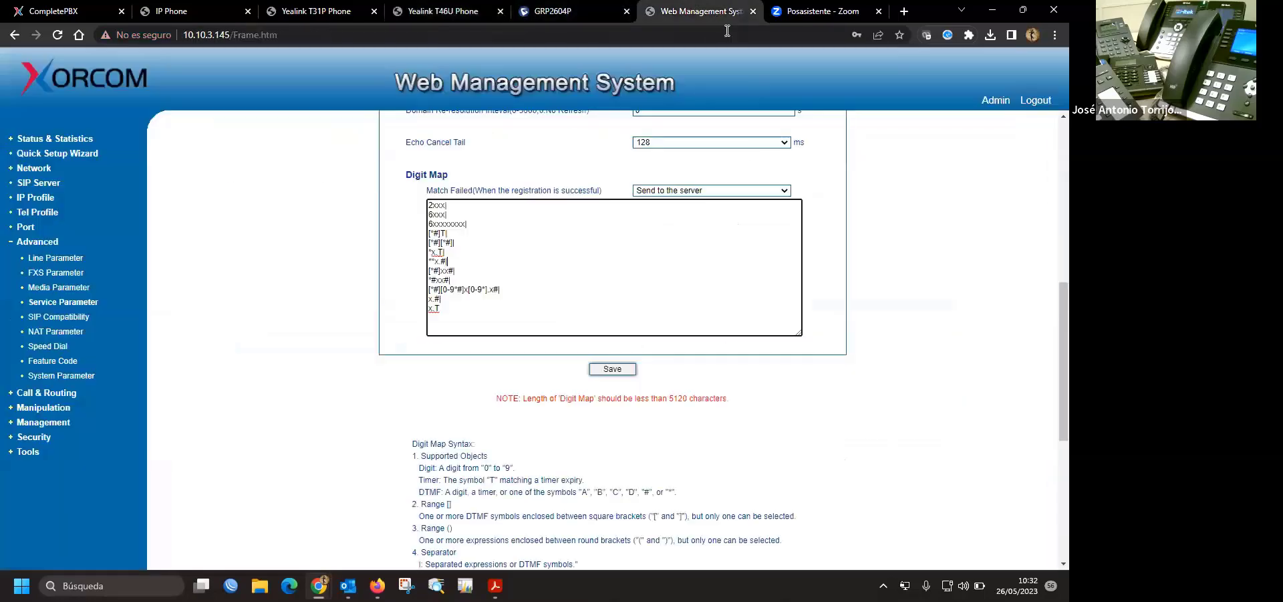
- Change the digit map's 6xxx| pattern to x0xx| and save
{"action": "left_click", "coordinate": [436, 213]}
{"action": "key", "text": "BackSpace"}
{"action": "type", "text": "x"}
{"action": "key", "text": "Delete"}
{"action": "type", "text": "0"}
{"action": "left_click", "coordinate": [618, 369]}
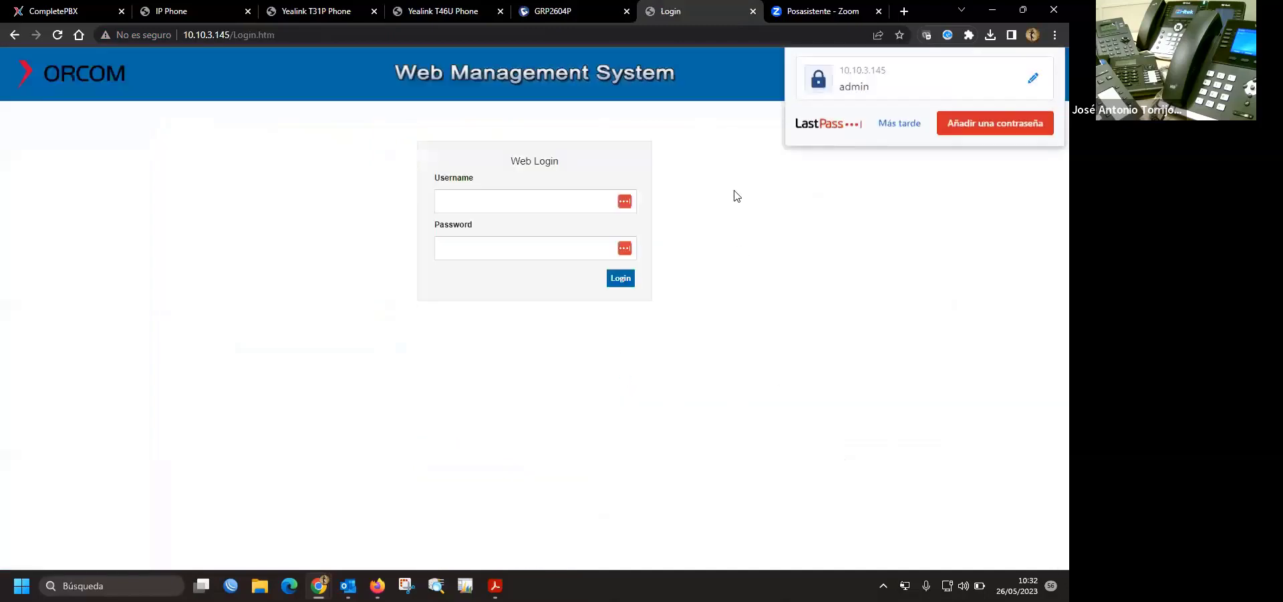
- Log back in to the gateway as admin with its password
{"action": "left_click", "coordinate": [527, 203]}
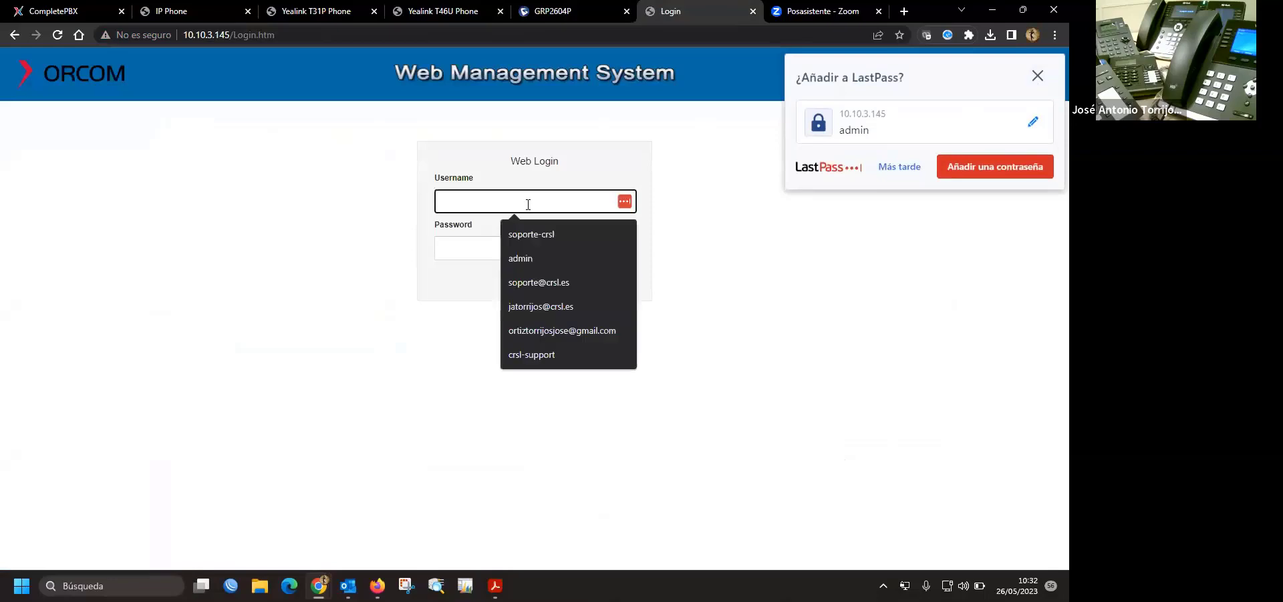
{"action": "type", "text": "admin"}
{"action": "key", "text": "Tab"}
{"action": "type", "text": "************"}
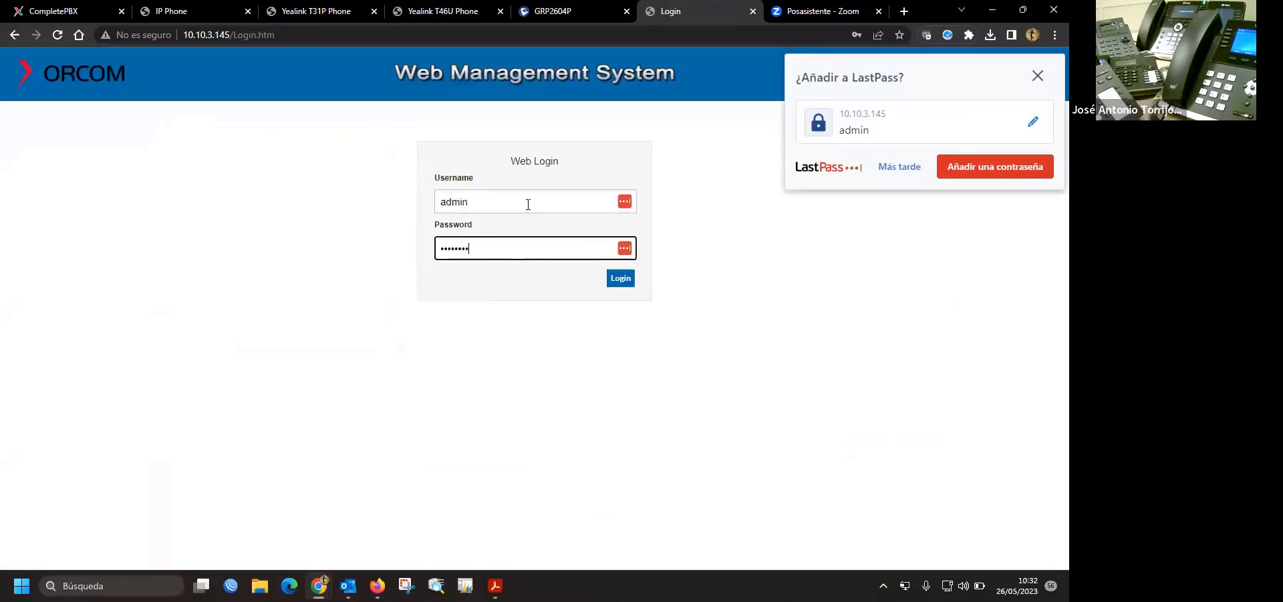
{"action": "key", "text": "Return"}
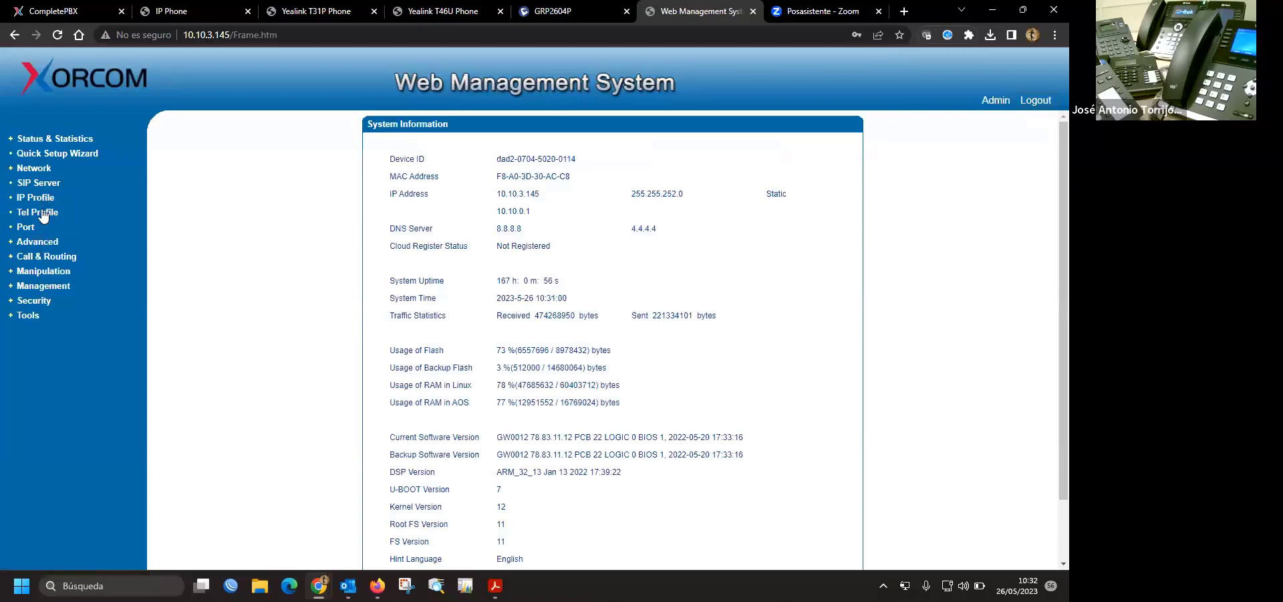
{"action": "left_click", "coordinate": [46, 238]}
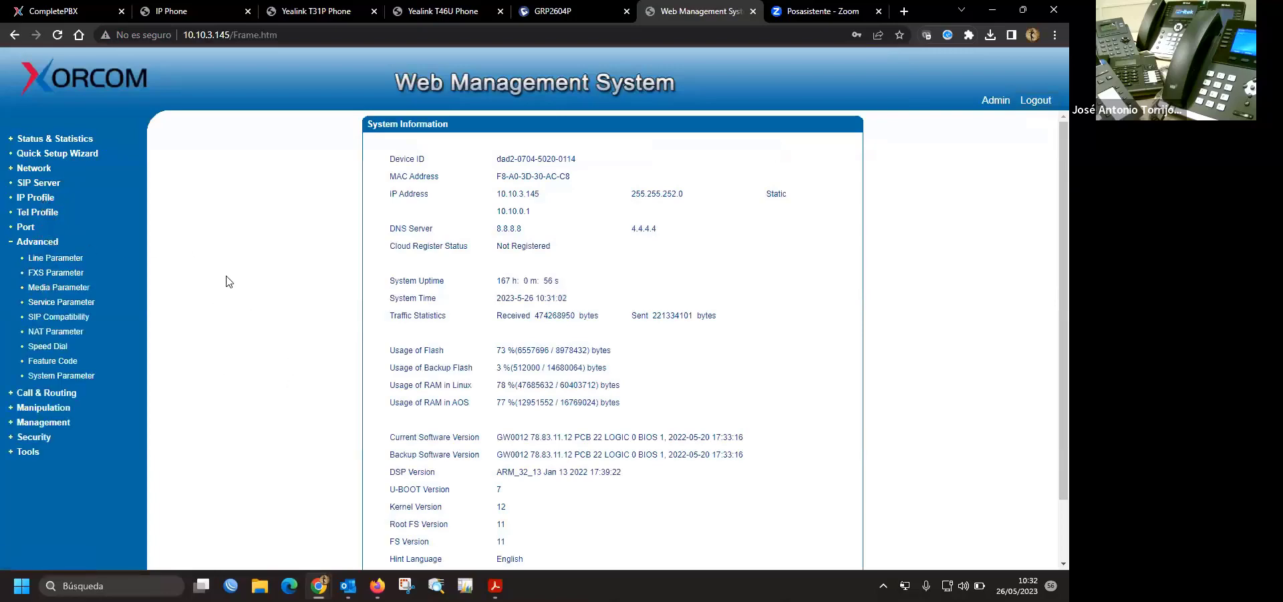
- In Service Parameter, change the Digit Map's 6xxx| to x0xx|, save, and go back
{"action": "left_click", "coordinate": [74, 303]}
{"action": "scroll", "coordinate": [682, 344], "scroll_direction": "down", "scroll_amount": 10}
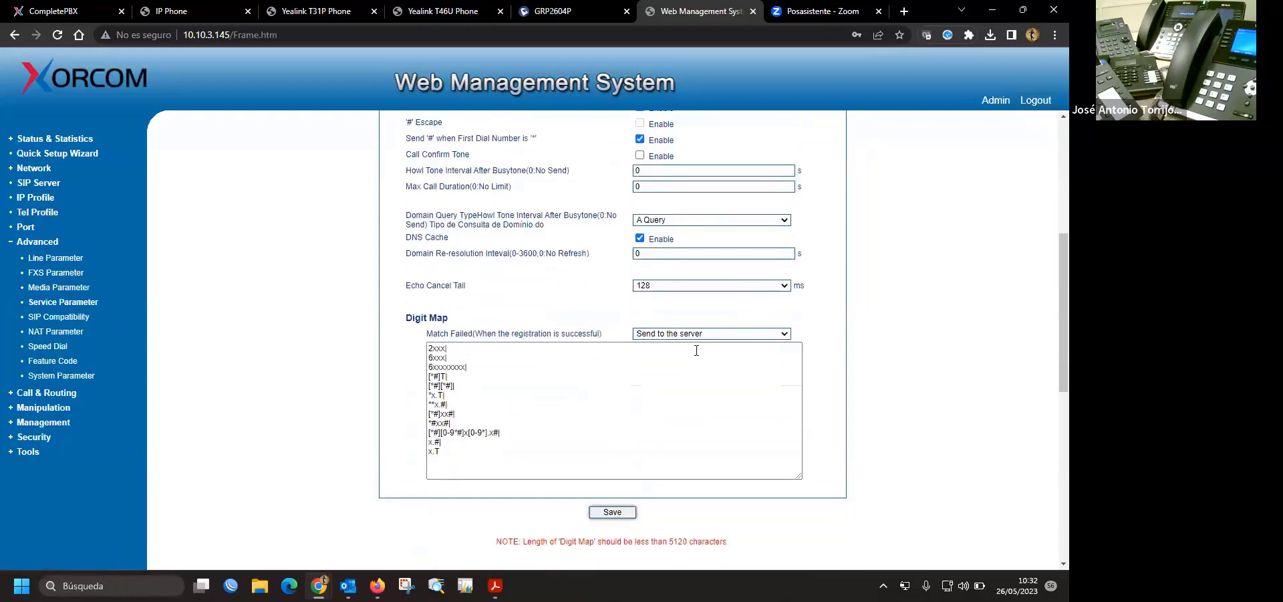
{"action": "left_click", "coordinate": [433, 348]}
{"action": "key", "text": "BackSpace"}
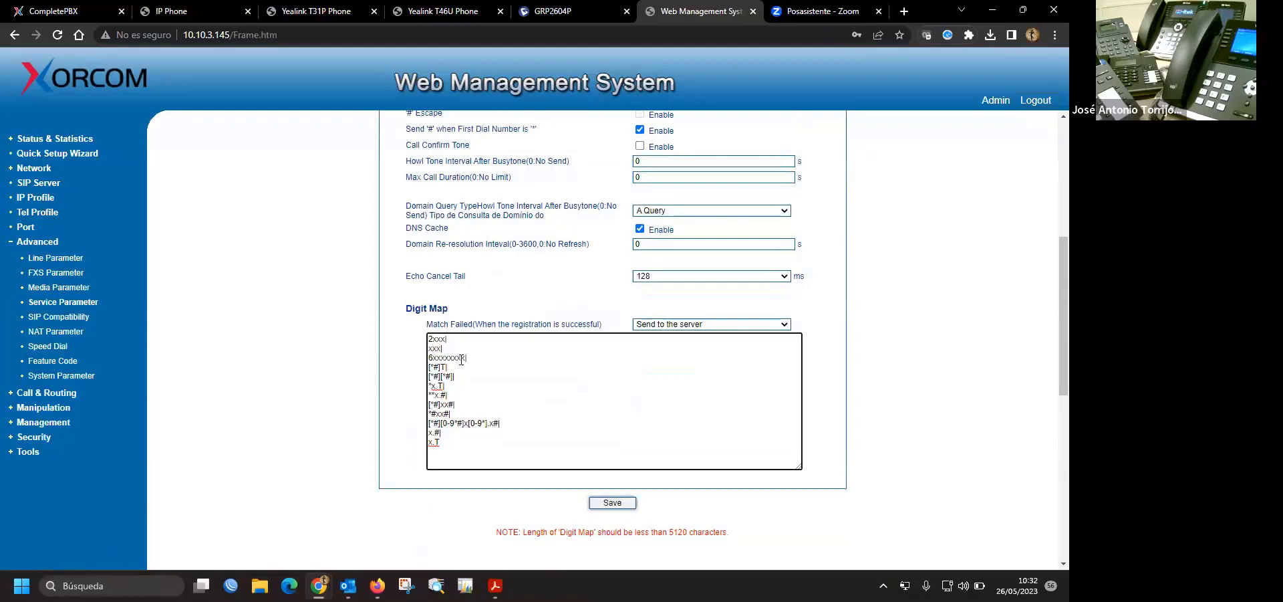
{"action": "type", "text": "0"}
{"action": "left_click", "coordinate": [612, 502]}
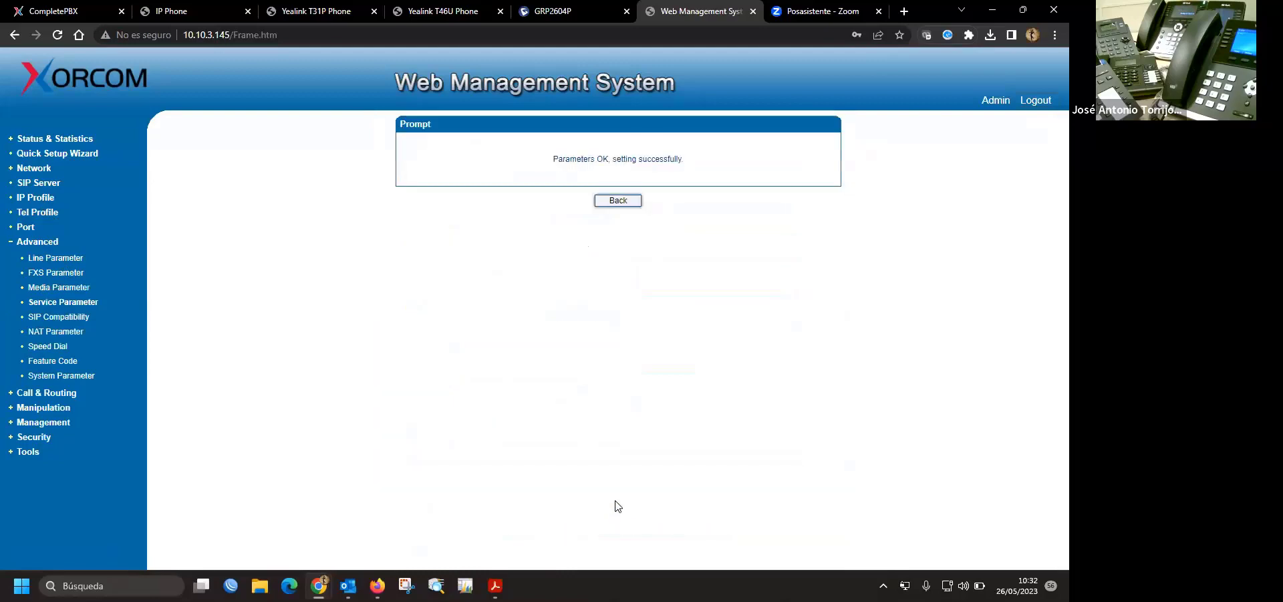
{"action": "left_click", "coordinate": [628, 202]}
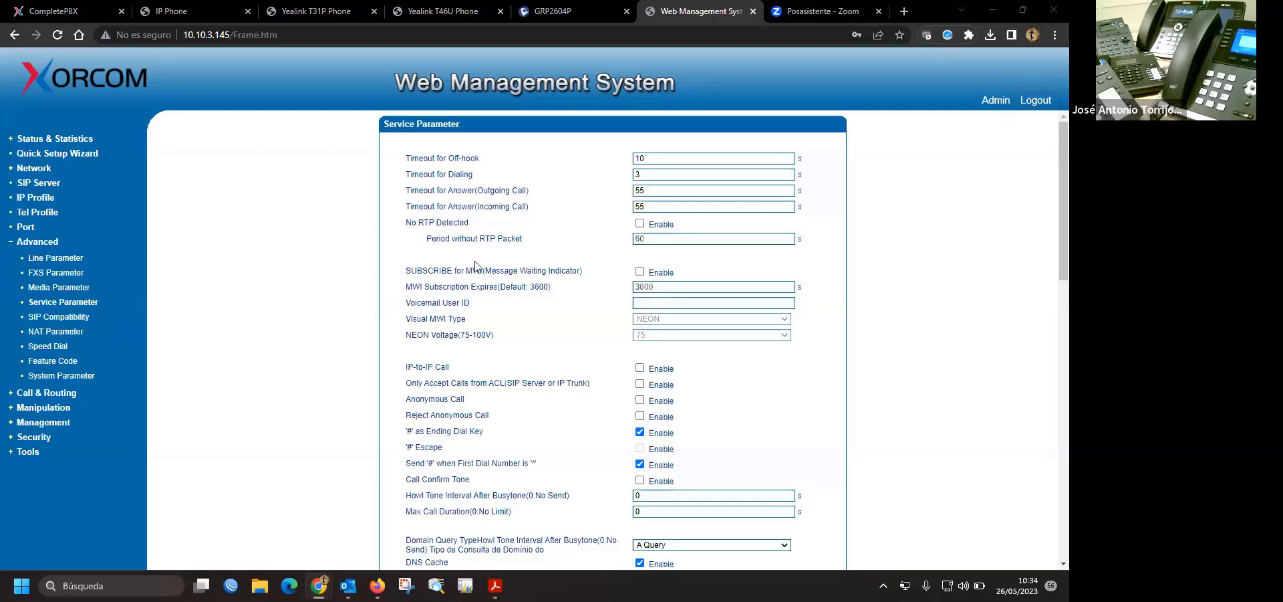
- Move the 6xxxxxxxx| line to the top of the Digit Map
{"action": "scroll", "coordinate": [572, 285], "scroll_direction": "down", "scroll_amount": 4}
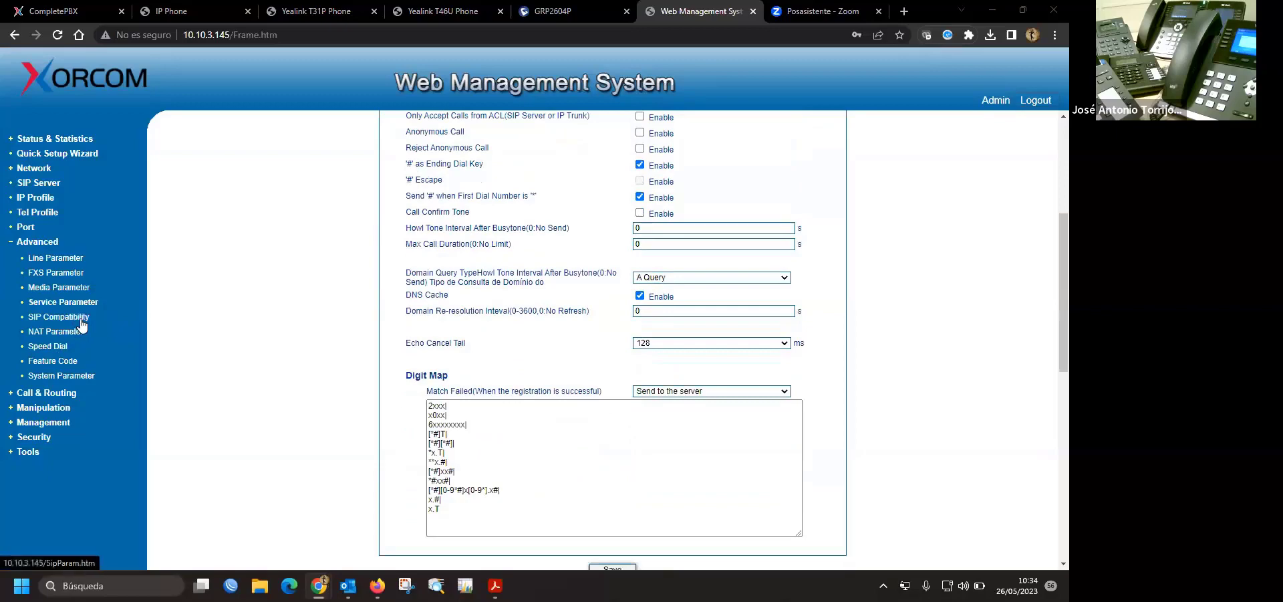
{"action": "left_click", "coordinate": [58, 316]}
{"action": "left_click", "coordinate": [62, 301]}
{"action": "scroll", "coordinate": [530, 424], "scroll_direction": "down", "scroll_amount": 5}
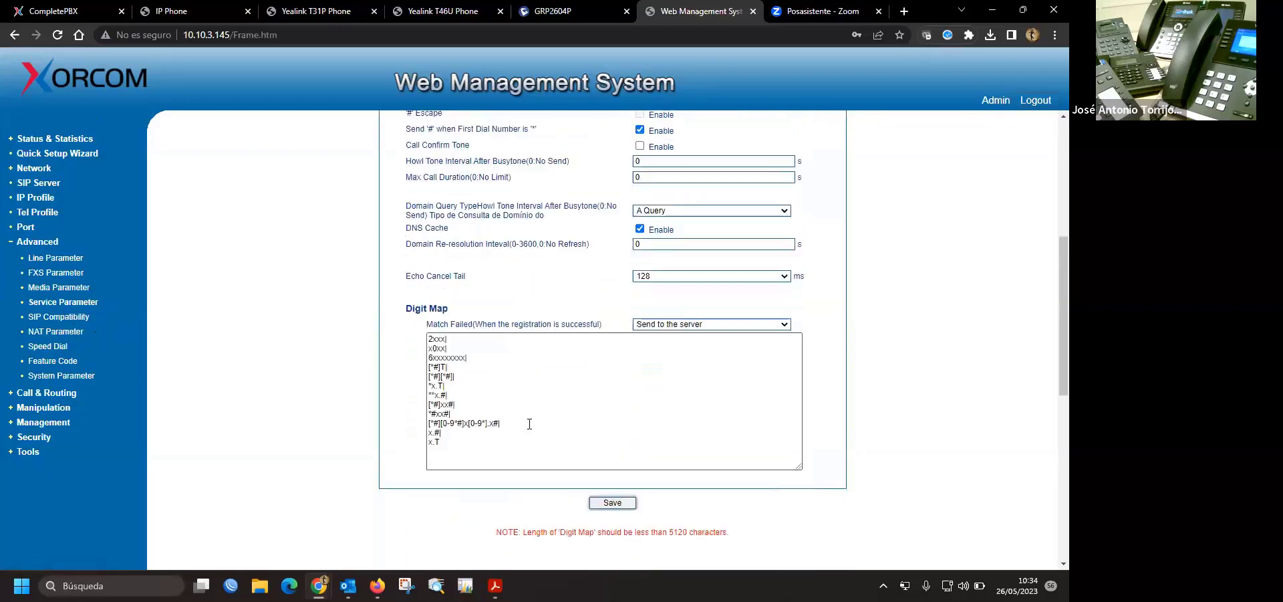
{"action": "left_click_drag", "start_coordinate": [474, 360], "coordinate": [408, 361]}
{"action": "key", "text": "ctrl+c"}
{"action": "key", "text": "BackSpace"}
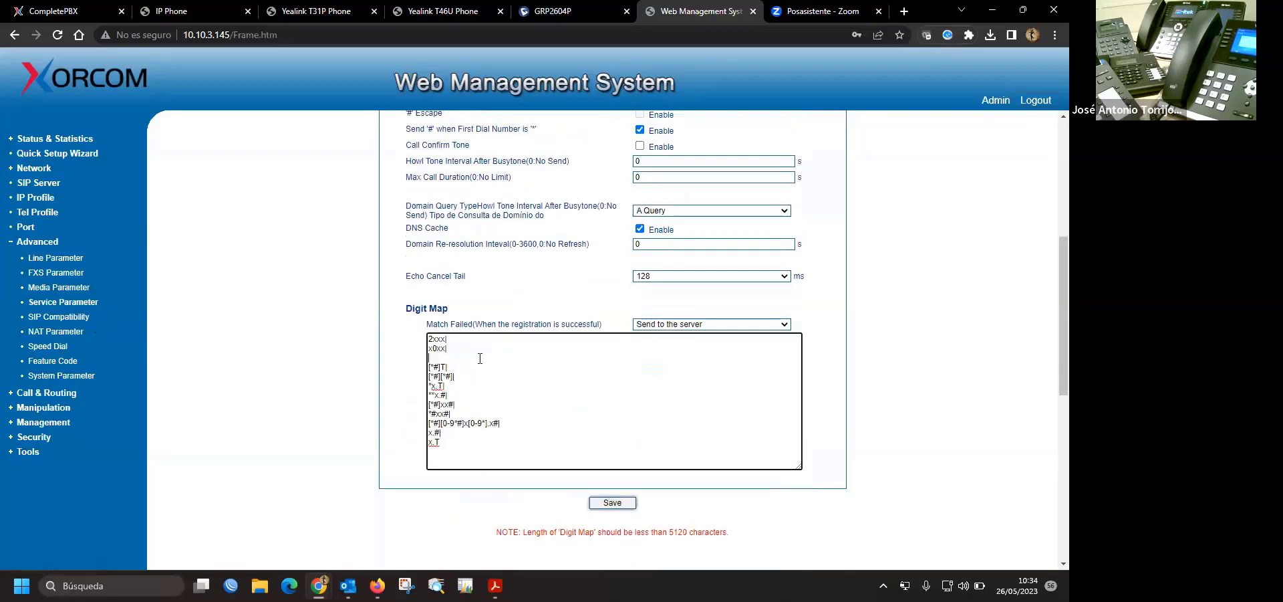
{"action": "key", "text": "BackSpace"}
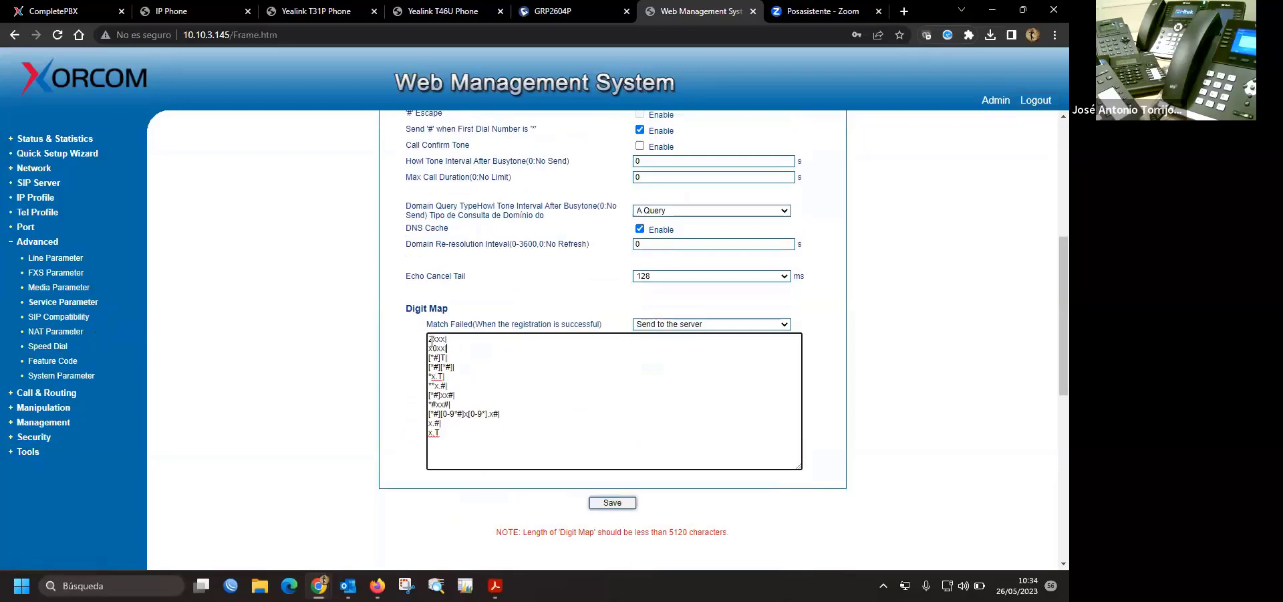
{"action": "left_click", "coordinate": [428, 339]}
{"action": "key", "text": "Return"}
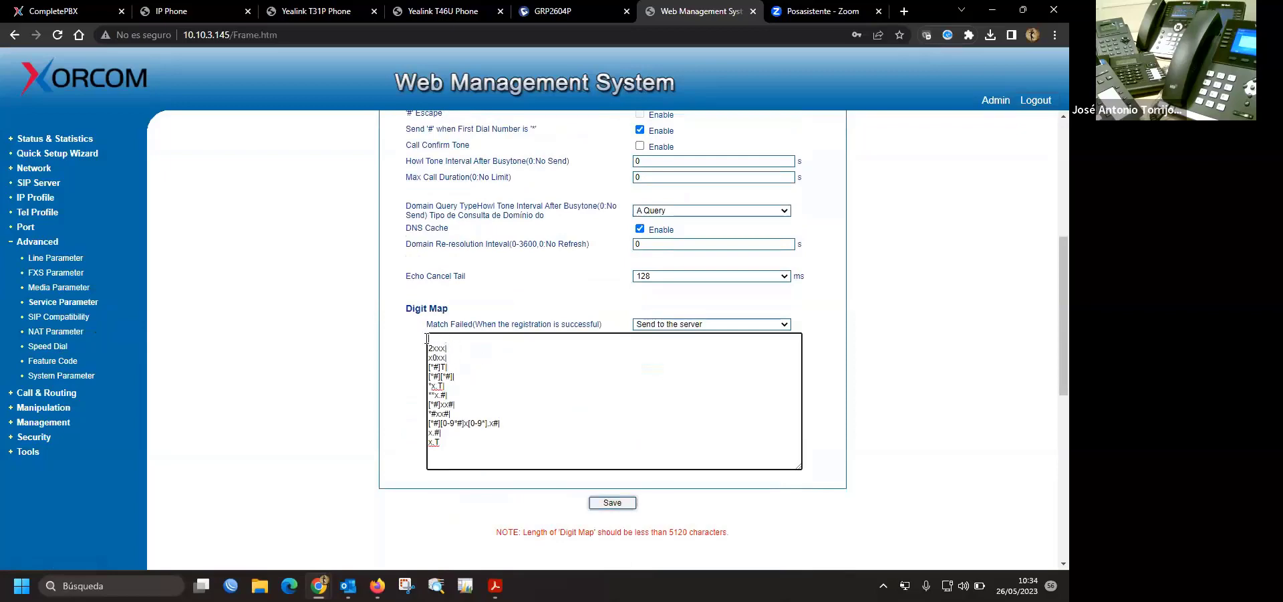
{"action": "key", "text": "ctrl+v"}
- Change x0xx| back to 6xxx|, save the digit map, and go back
{"action": "left_click", "coordinate": [436, 358]}
{"action": "key", "text": "BackSpace"}
{"action": "key", "text": "BackSpace"}
{"action": "type", "text": "6x"}
{"action": "left_click", "coordinate": [621, 506]}
{"action": "left_click", "coordinate": [622, 202]}
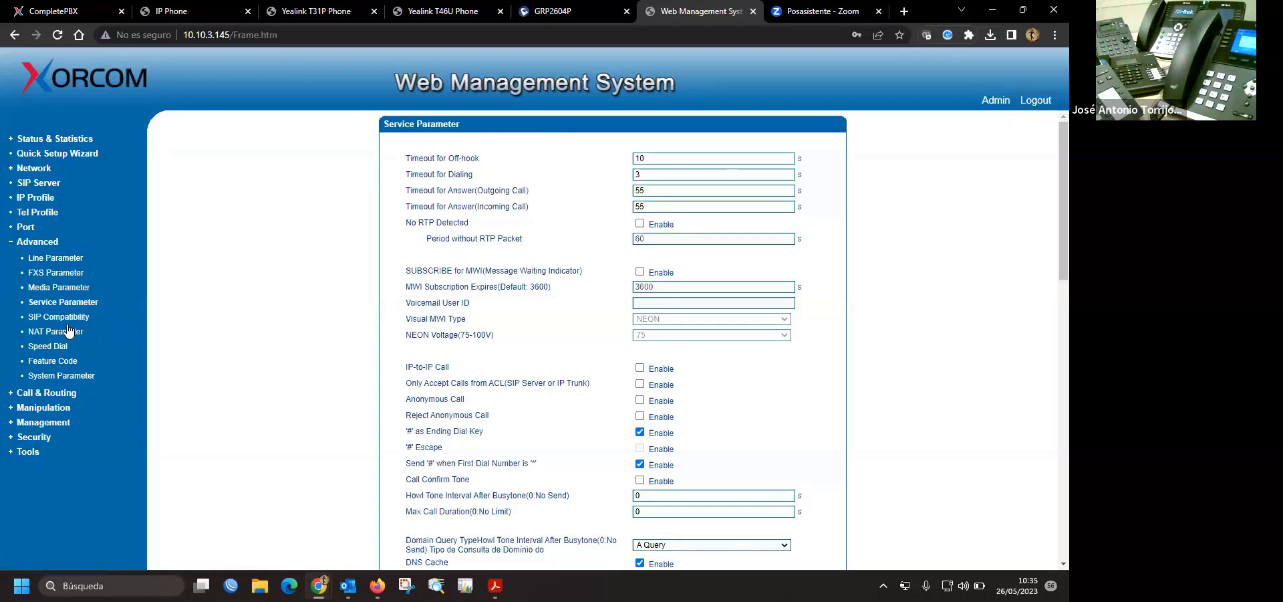
{"action": "scroll", "coordinate": [562, 361], "scroll_direction": "down", "scroll_amount": 6}
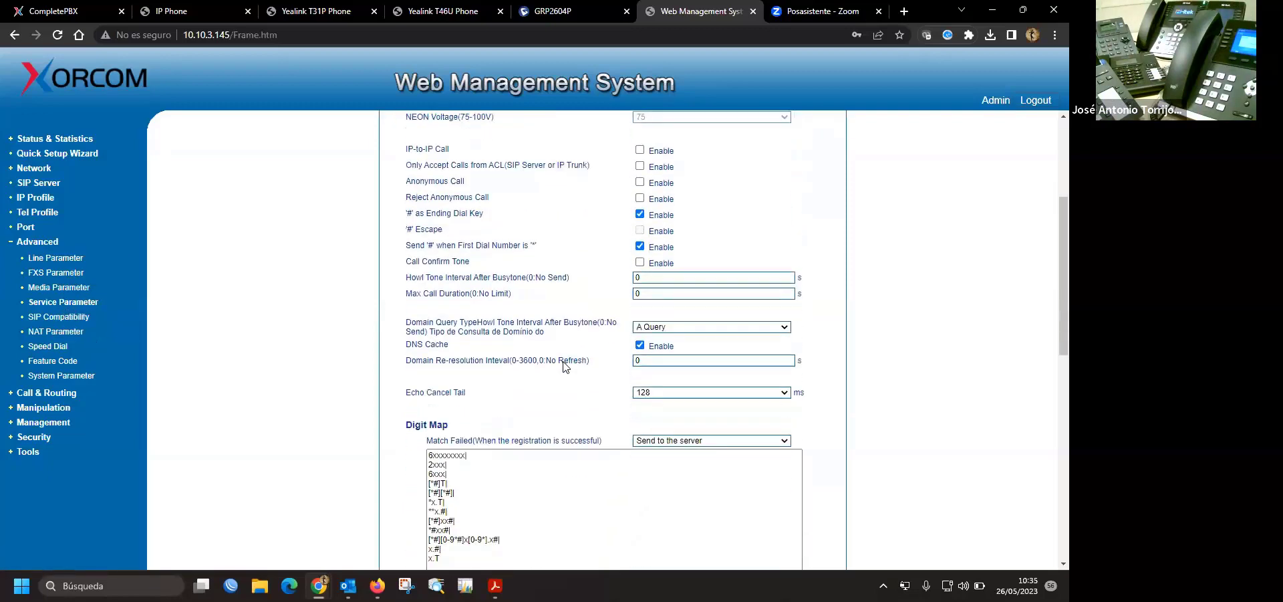
{"action": "double_click", "coordinate": [469, 272]}
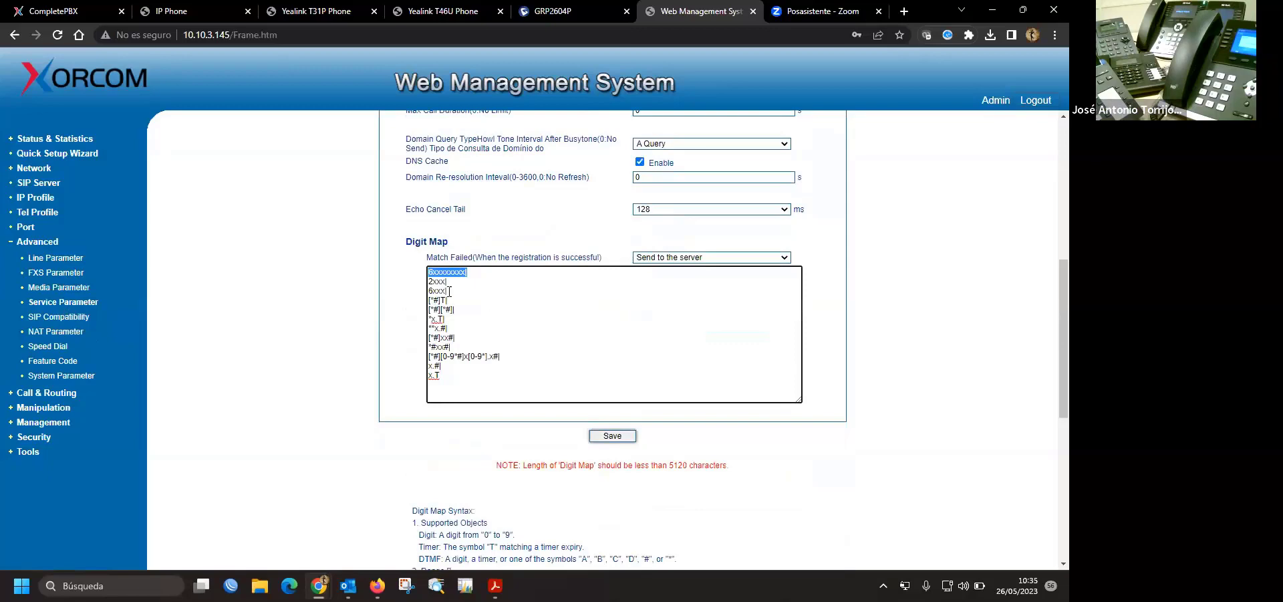
{"action": "left_click_drag", "start_coordinate": [450, 292], "coordinate": [429, 272]}
{"action": "left_click", "coordinate": [451, 277]}
{"action": "left_click_drag", "start_coordinate": [450, 273], "coordinate": [474, 272]}
{"action": "left_click", "coordinate": [447, 276]}
{"action": "scroll", "coordinate": [646, 314], "scroll_direction": "up", "scroll_amount": 6}
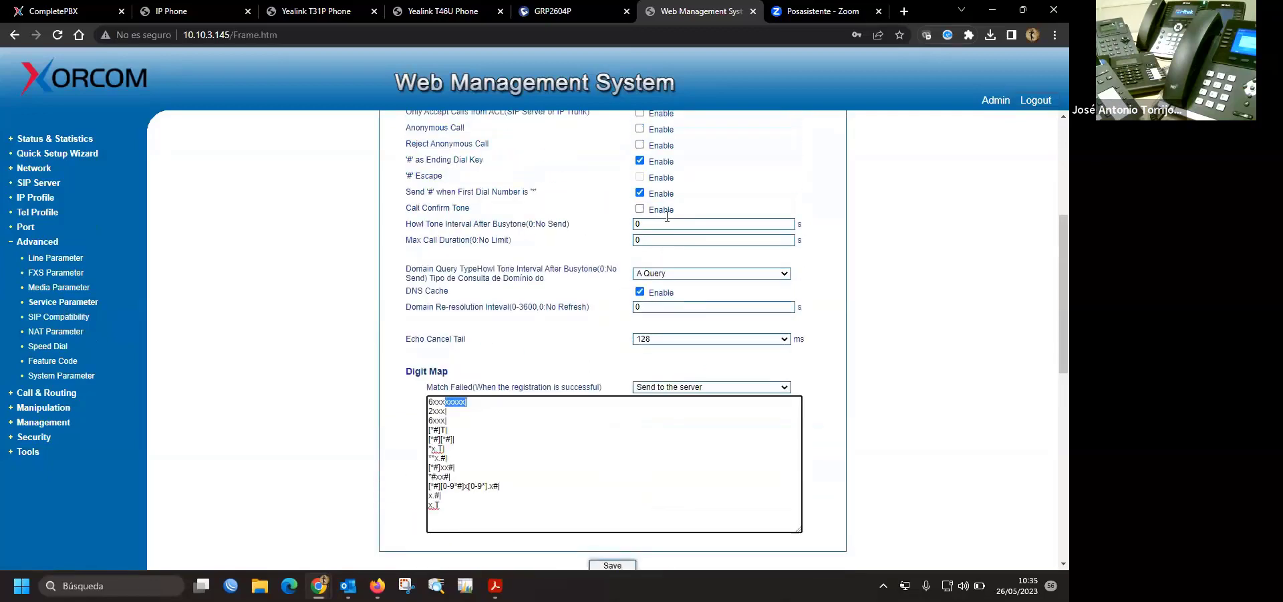
{"action": "double_click", "coordinate": [639, 175]}
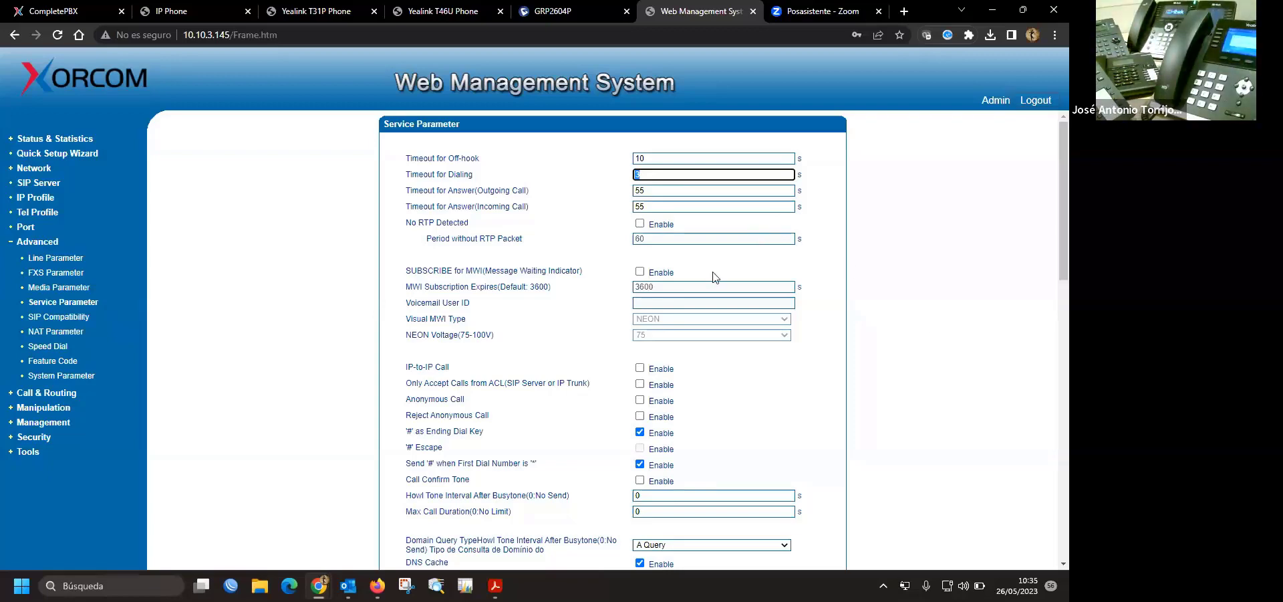
{"action": "scroll", "coordinate": [867, 387], "scroll_direction": "down", "scroll_amount": 4}
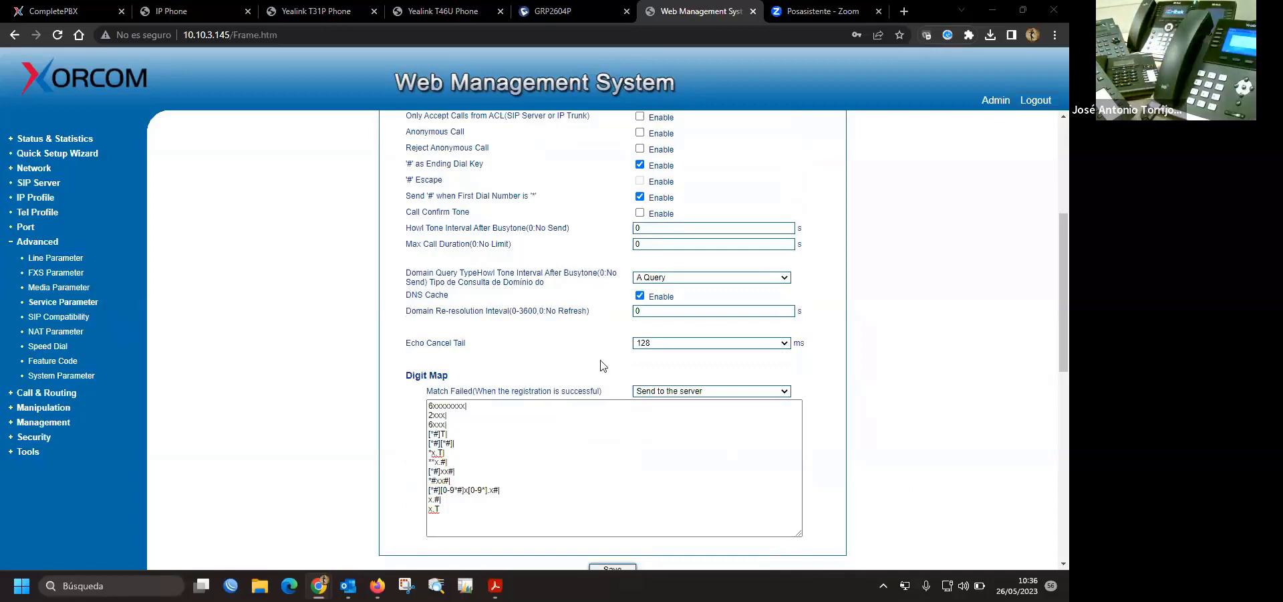
{"action": "left_click", "coordinate": [477, 413]}
{"action": "left_click_drag", "start_coordinate": [429, 406], "coordinate": [467, 406]}
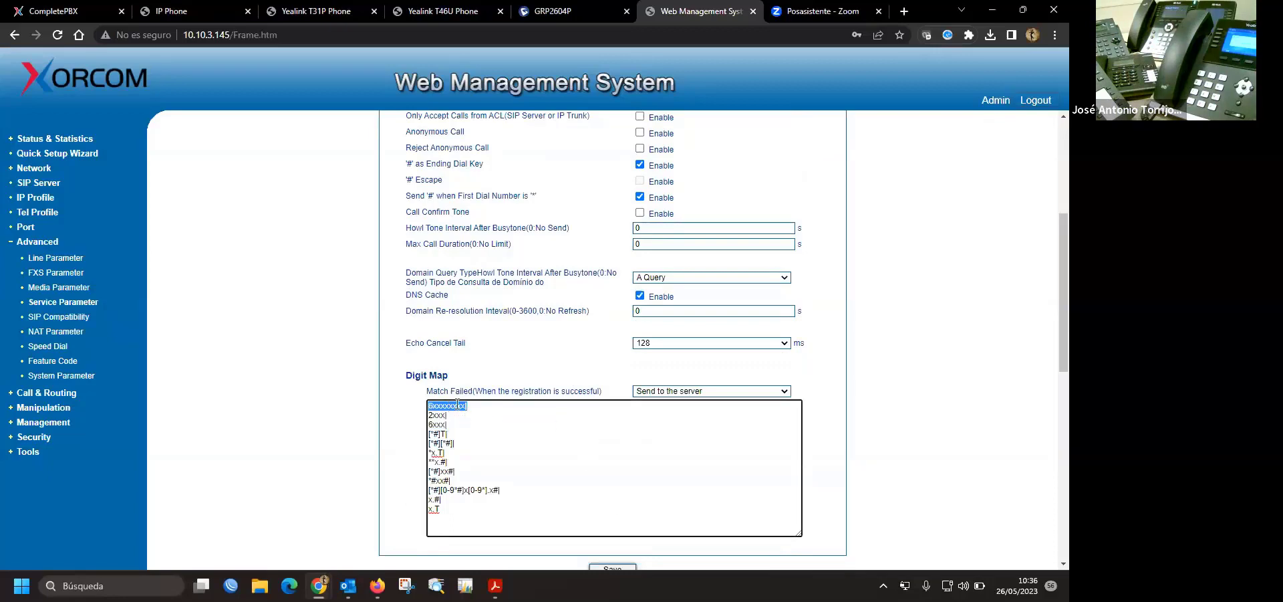
{"action": "left_click", "coordinate": [494, 425]}
{"action": "scroll", "coordinate": [894, 393], "scroll_direction": "up", "scroll_amount": 3}
{"action": "scroll", "coordinate": [894, 393], "scroll_direction": "up", "scroll_amount": 1}
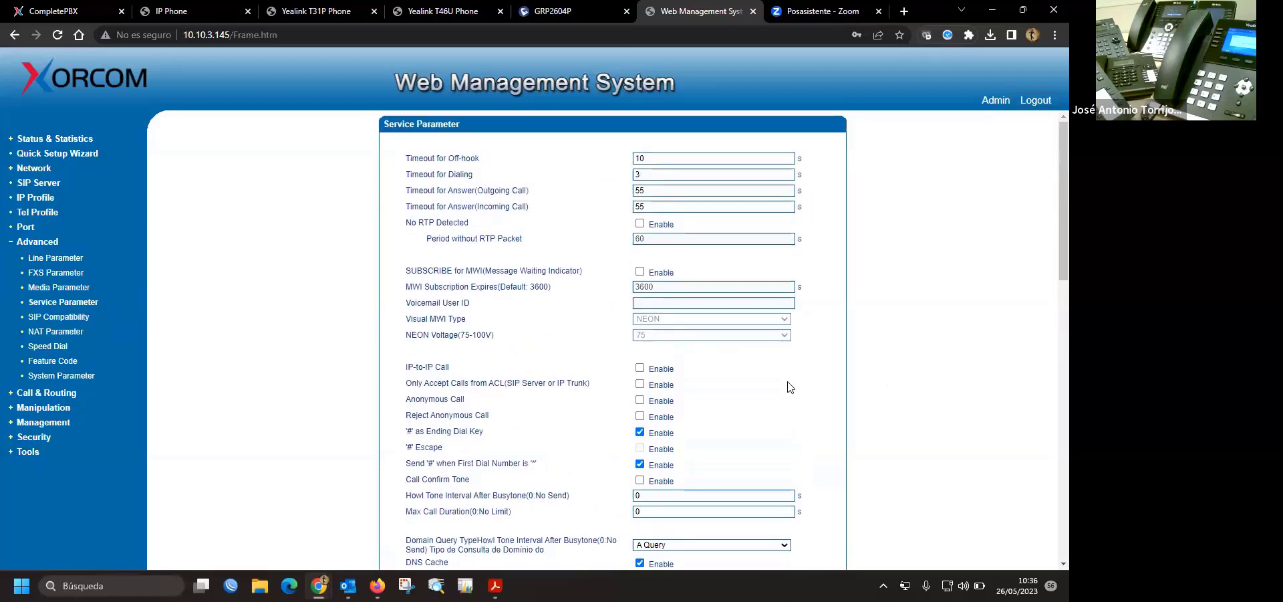
{"action": "scroll", "coordinate": [859, 411], "scroll_direction": "down", "scroll_amount": 3}
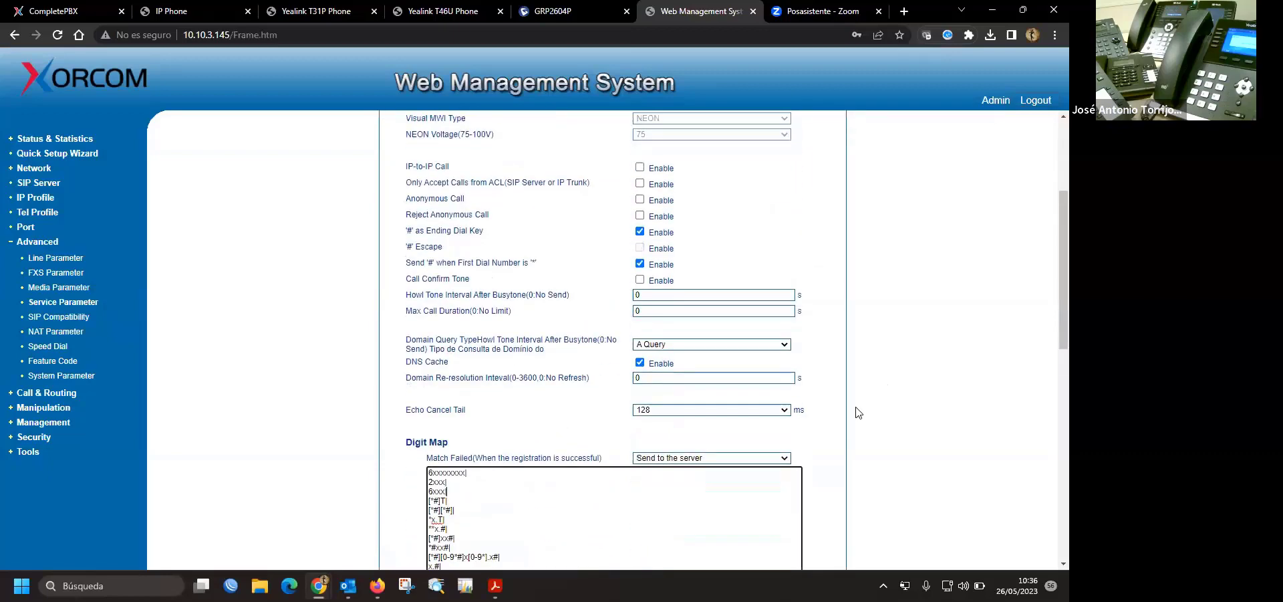
{"action": "scroll", "coordinate": [858, 412], "scroll_direction": "down", "scroll_amount": 2}
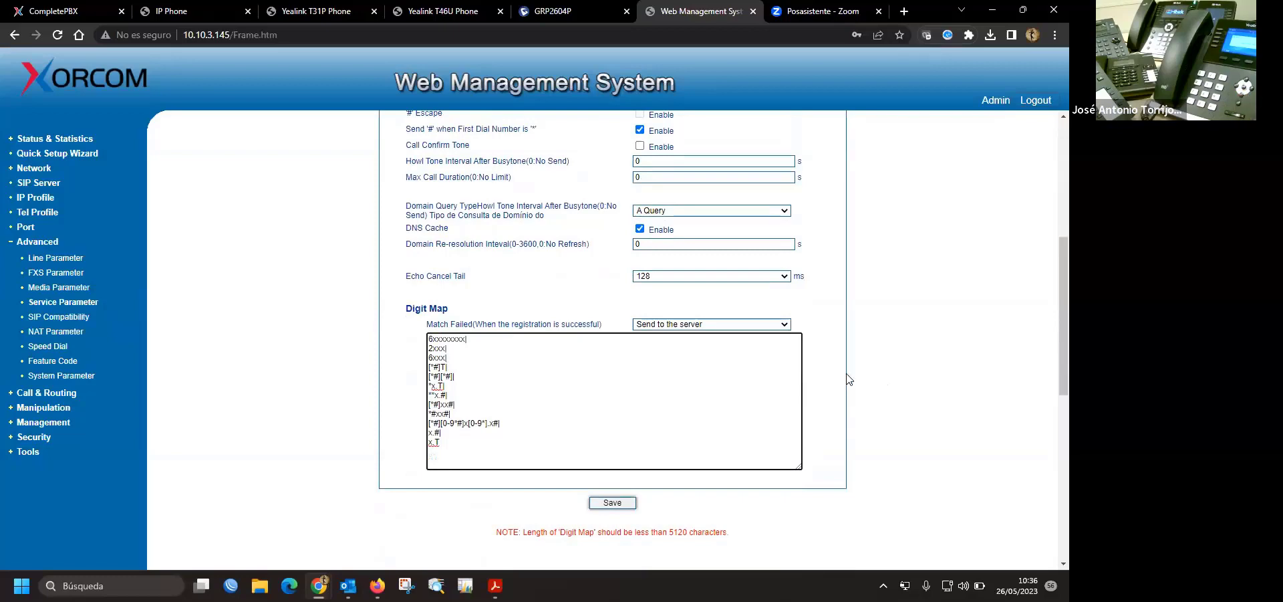
- Sign in to the Yealink T31P web UI with the admin account credentials
{"action": "left_click", "coordinate": [341, 19]}
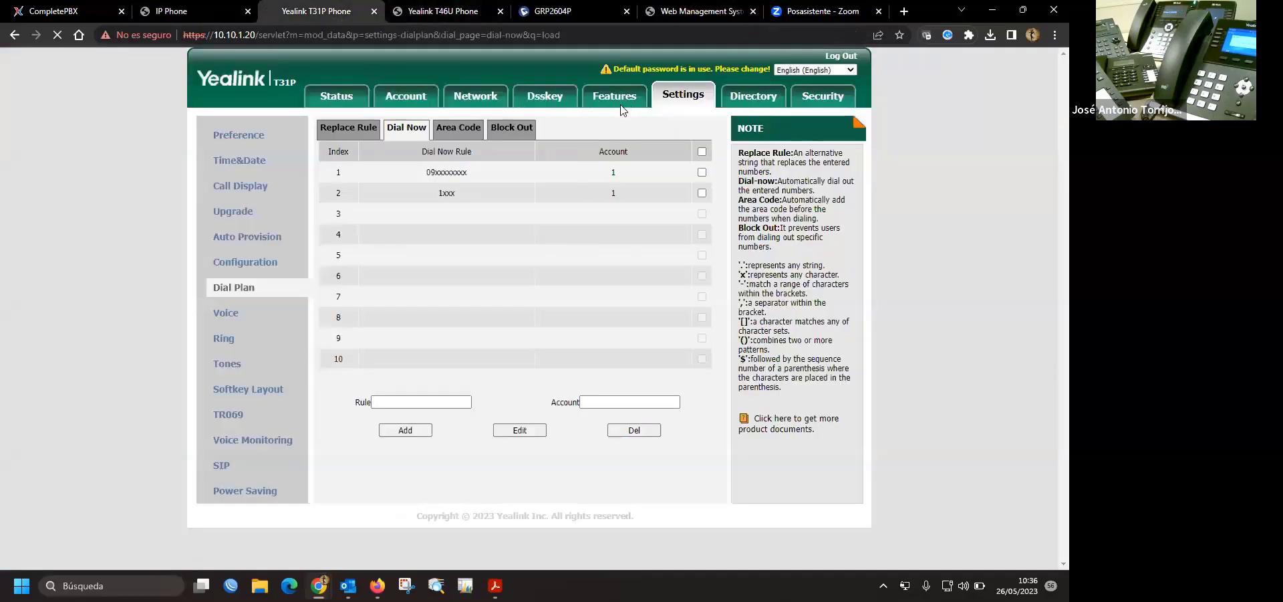
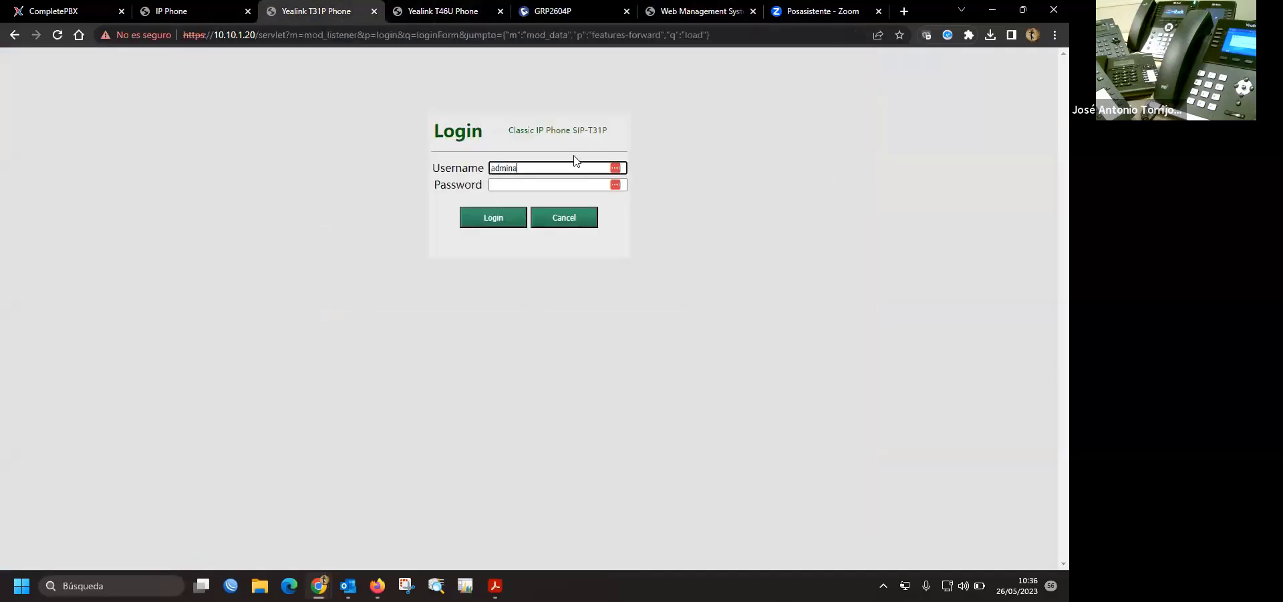
{"action": "key", "text": "BackSpace"}
{"action": "key", "text": "BackSpace"}
{"action": "key", "text": "BackSpace"}
{"action": "key", "text": "BackSpace"}
{"action": "key", "text": "BackSpace"}
{"action": "key", "text": "Tab"}
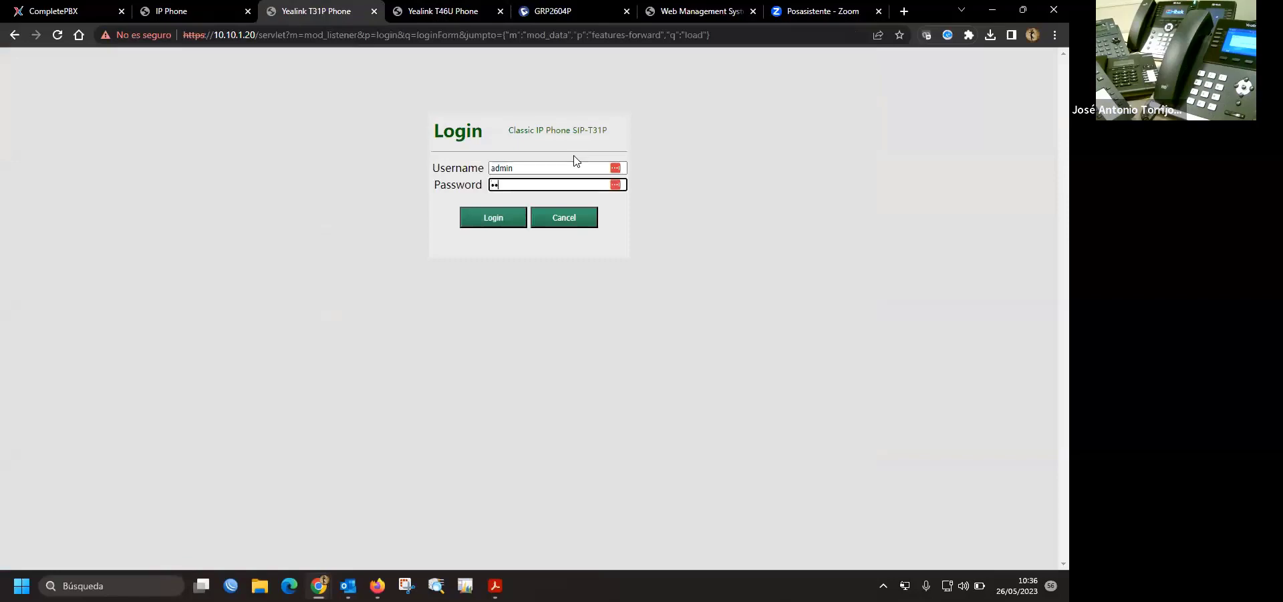
{"action": "key", "text": "Return"}
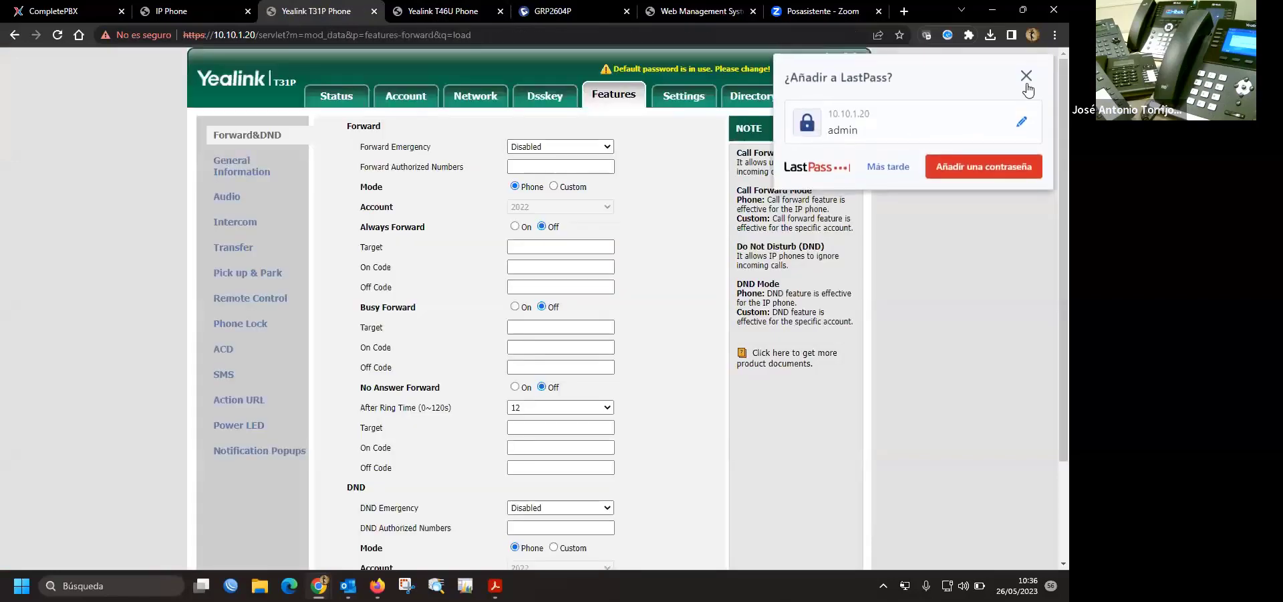
{"action": "left_click", "coordinate": [1027, 77]}
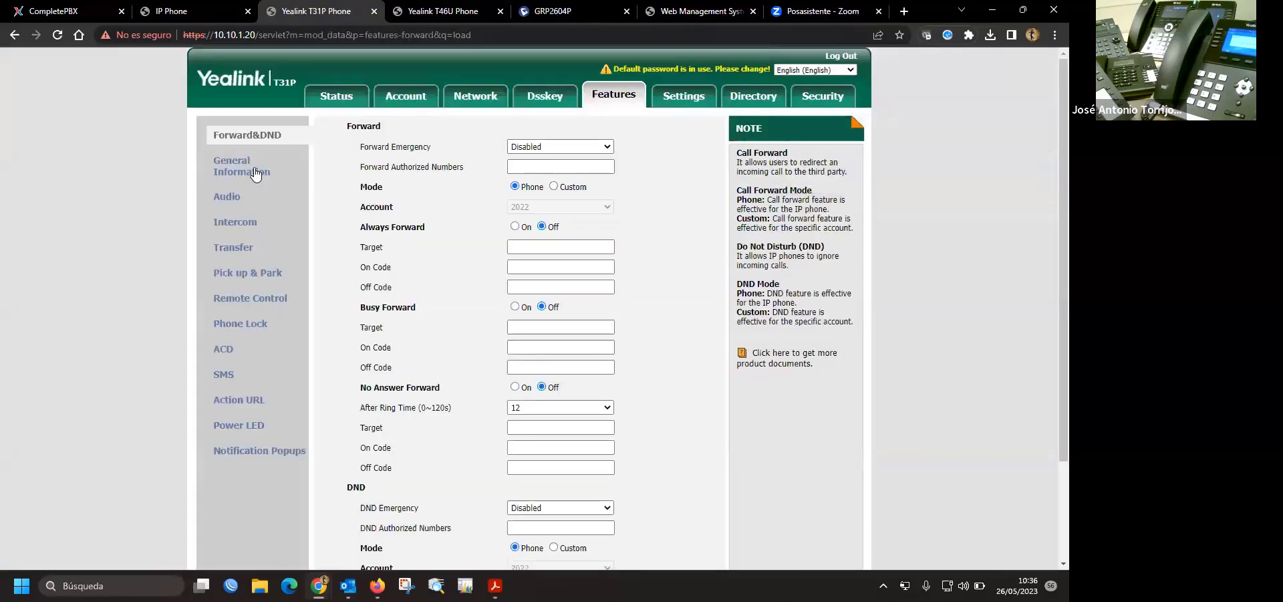
- In Settings > Preference, change Inter Digit Time from 4 to 2 and confirm
{"action": "scroll", "coordinate": [687, 242], "scroll_direction": "down", "scroll_amount": 2}
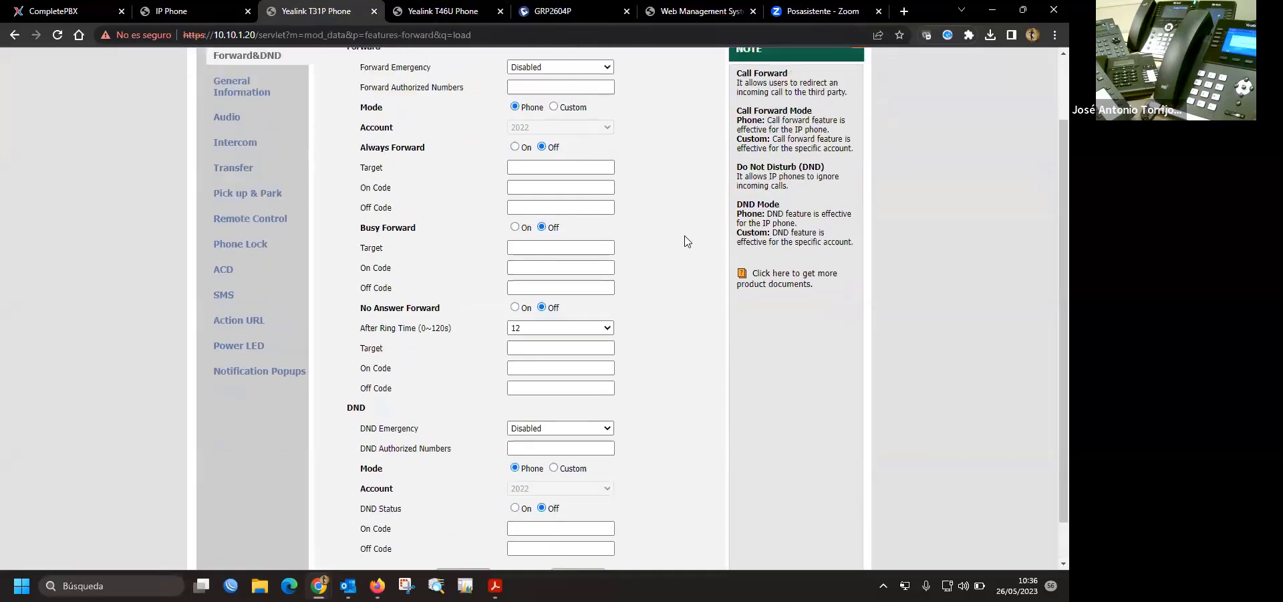
{"action": "scroll", "coordinate": [687, 242], "scroll_direction": "up", "scroll_amount": 2}
{"action": "left_click", "coordinate": [683, 95]}
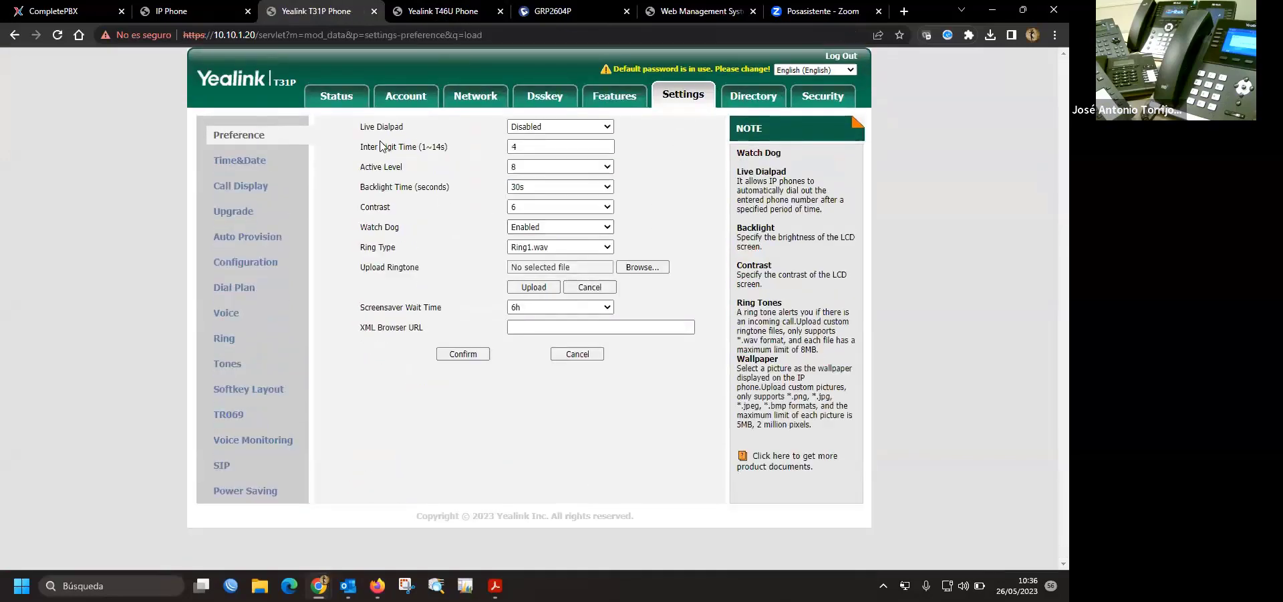
{"action": "left_click_drag", "start_coordinate": [360, 147], "coordinate": [450, 149]}
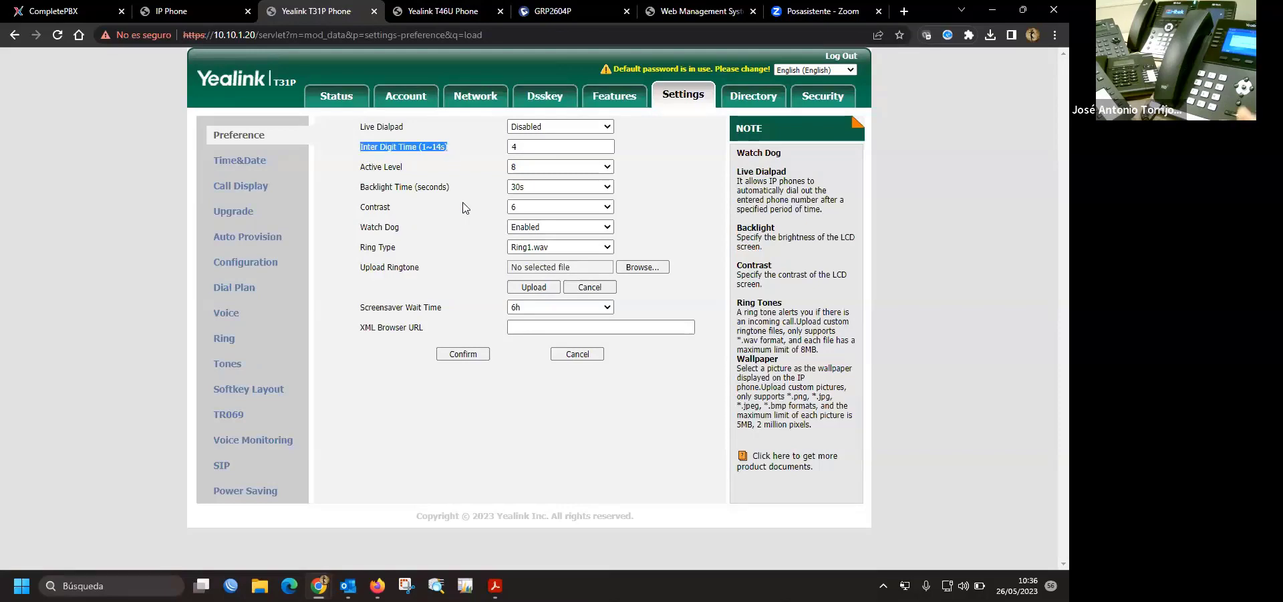
{"action": "left_click", "coordinate": [509, 148]}
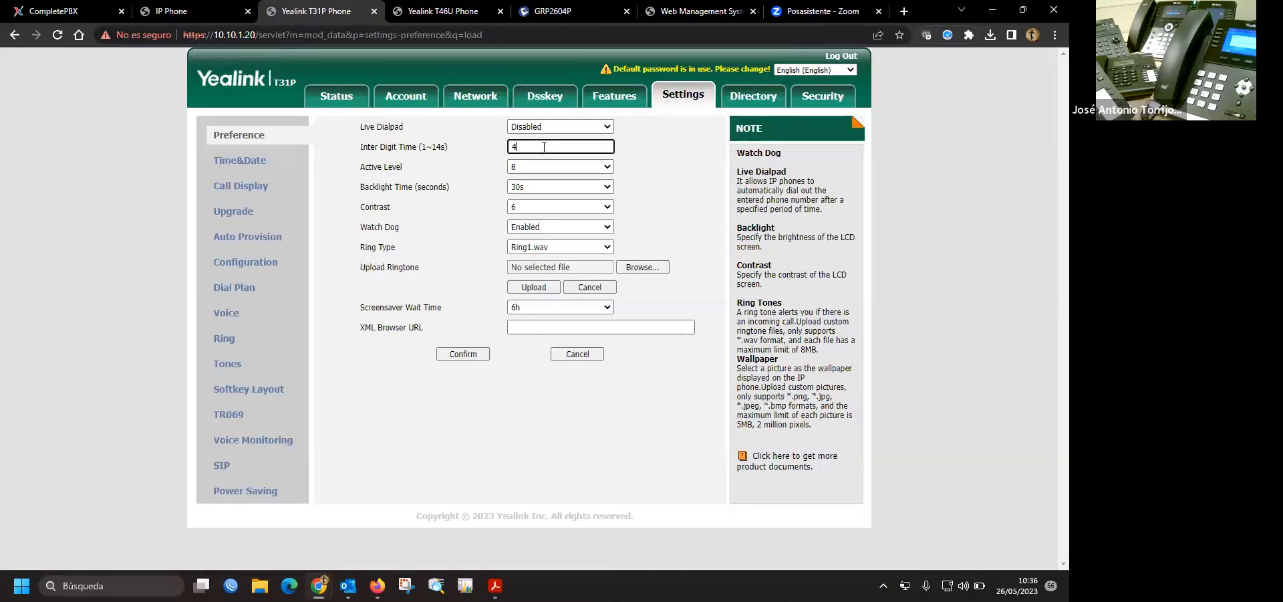
{"action": "double_click", "coordinate": [544, 147]}
{"action": "type", "text": "2"}
{"action": "left_click", "coordinate": [468, 358]}
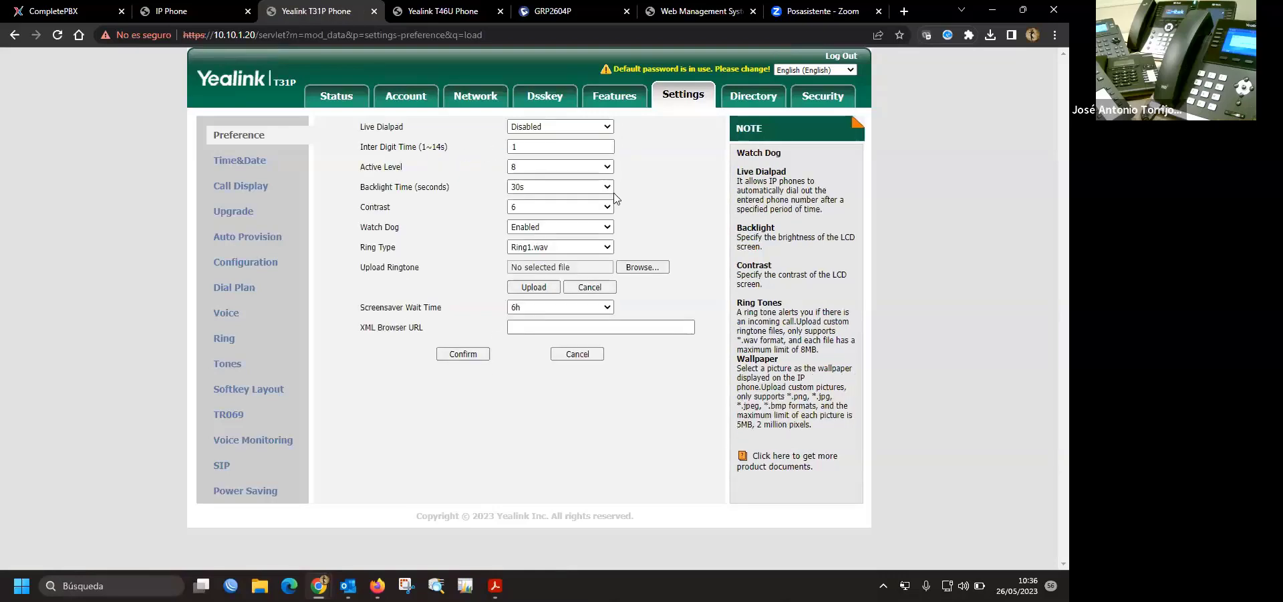
{"action": "double_click", "coordinate": [529, 146]}
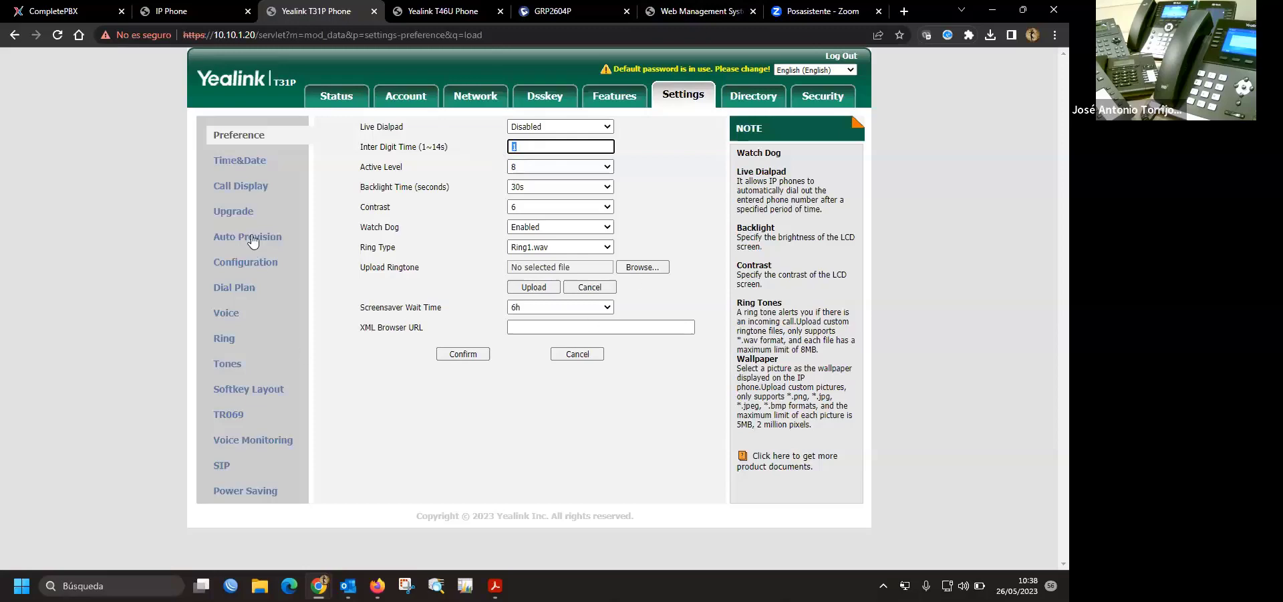
- Show the Dial Plan Replace Rule list and review its NOTE panel's pattern, bracket and grouping syntax
{"action": "left_click", "coordinate": [240, 289]}
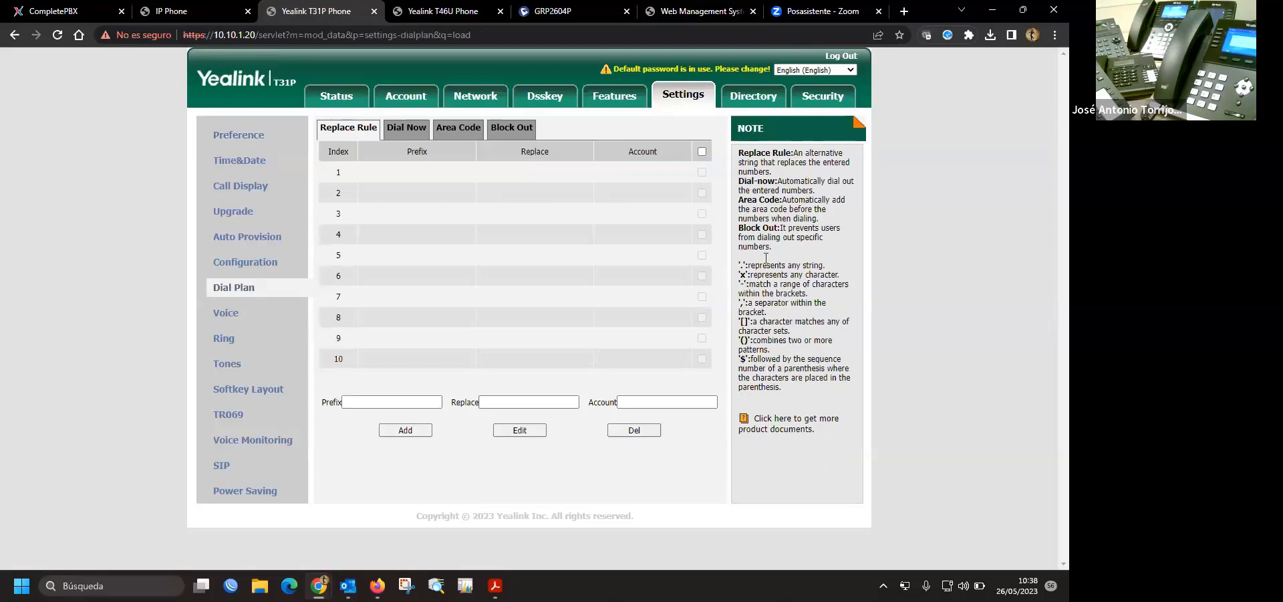
{"action": "left_click_drag", "start_coordinate": [740, 153], "coordinate": [814, 396]}
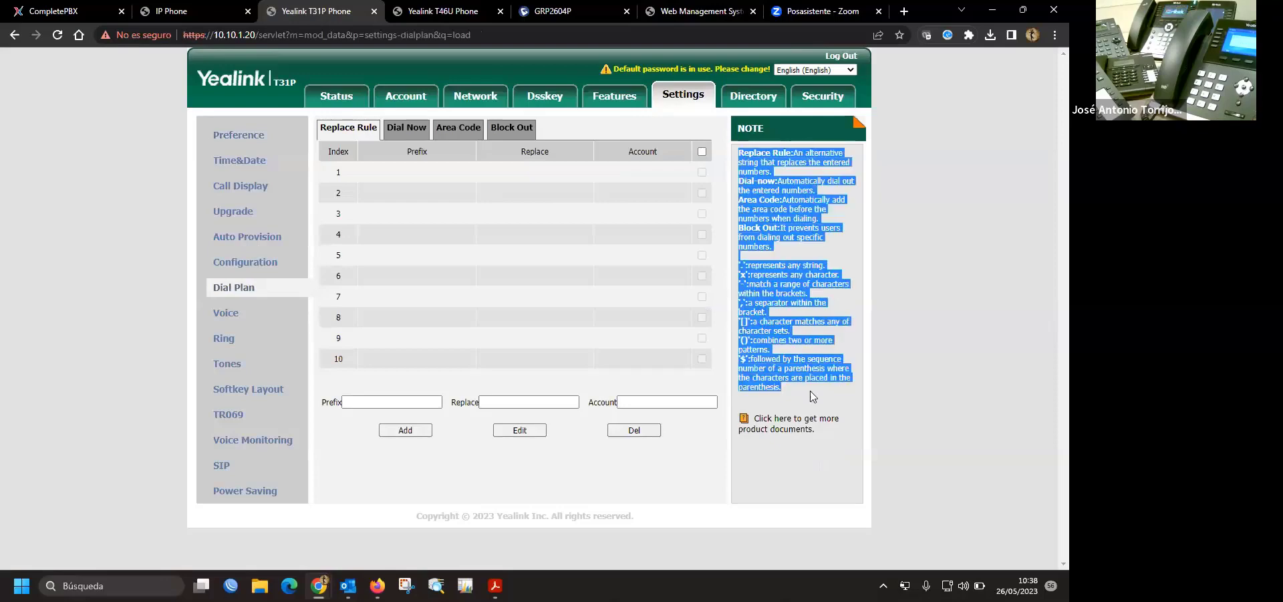
{"action": "left_click", "coordinate": [815, 399]}
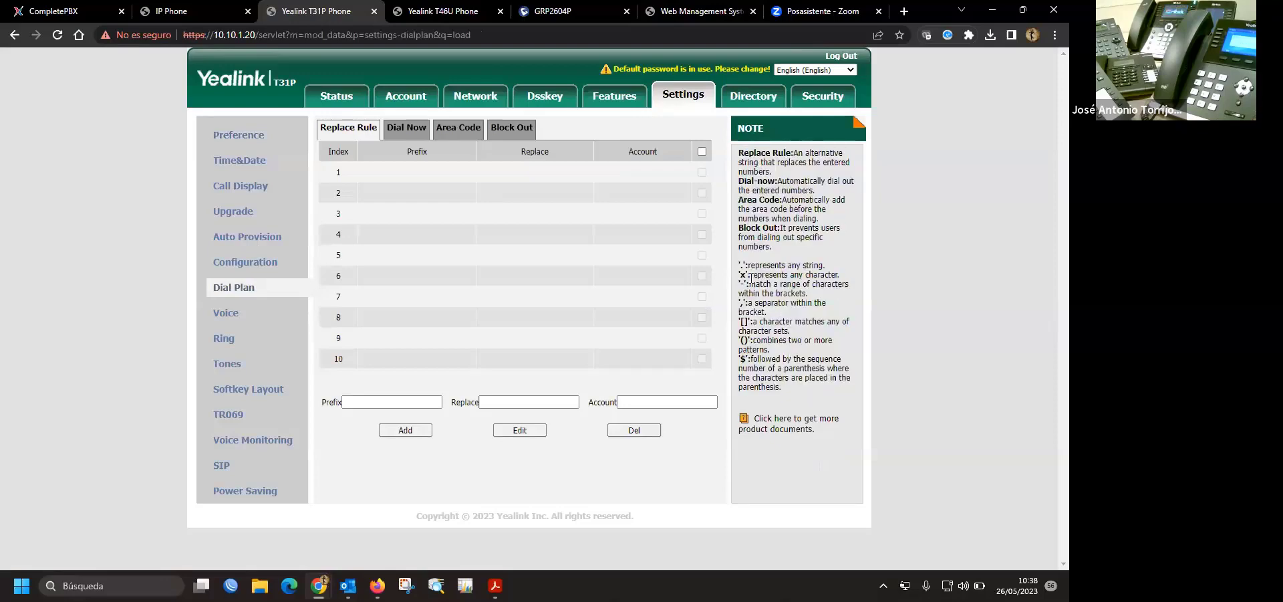
{"action": "left_click_drag", "start_coordinate": [740, 262], "coordinate": [797, 389]}
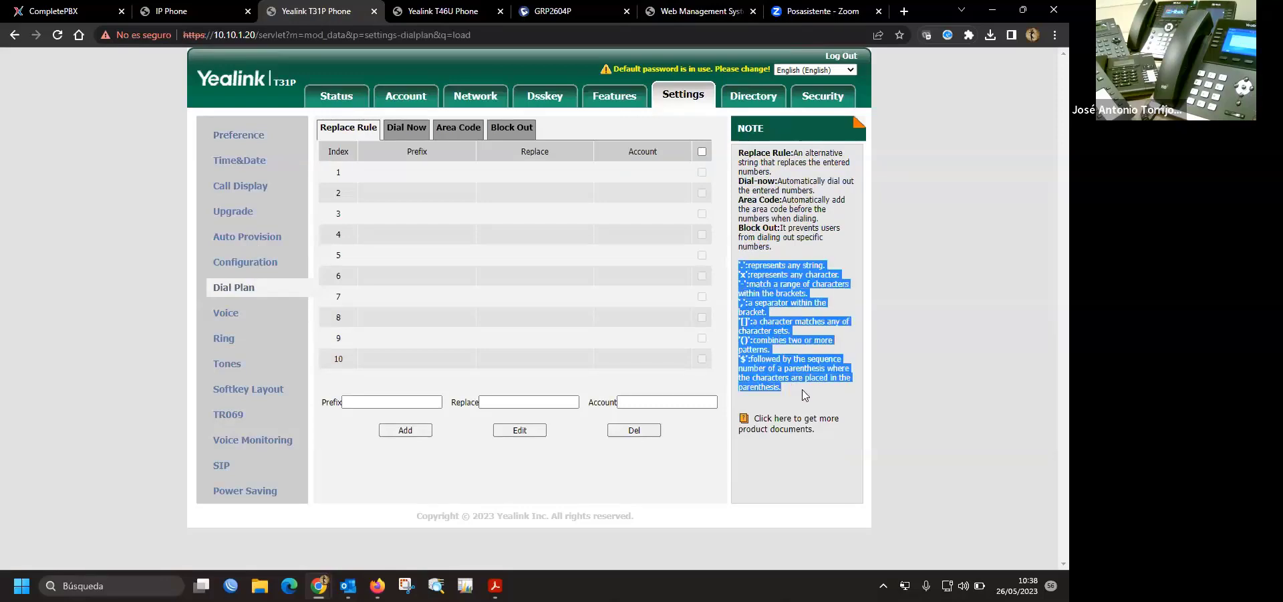
{"action": "left_click", "coordinate": [804, 394]}
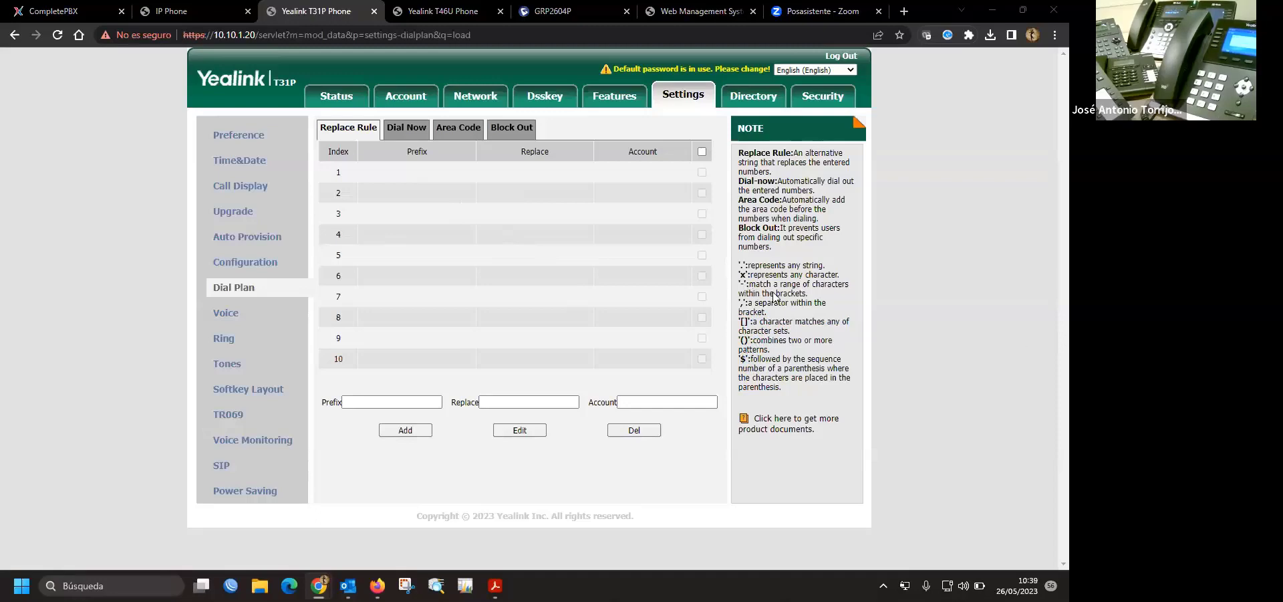
{"action": "left_click_drag", "start_coordinate": [738, 309], "coordinate": [835, 350]}
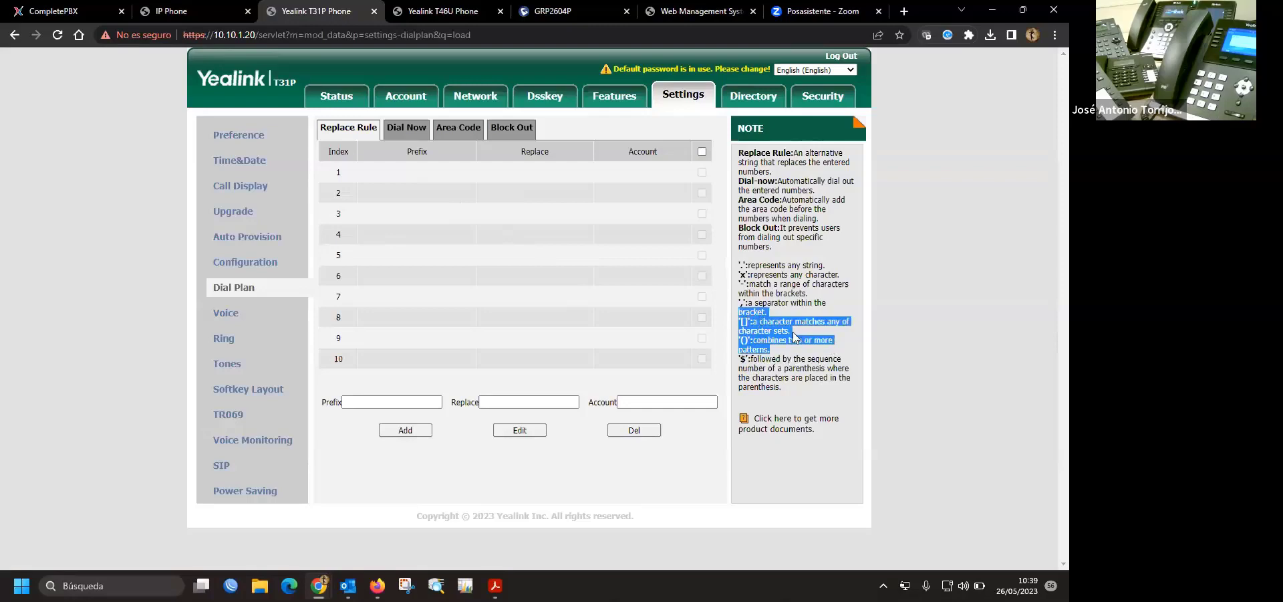
{"action": "left_click_drag", "start_coordinate": [739, 318], "coordinate": [821, 354]}
{"action": "left_click", "coordinate": [821, 354]}
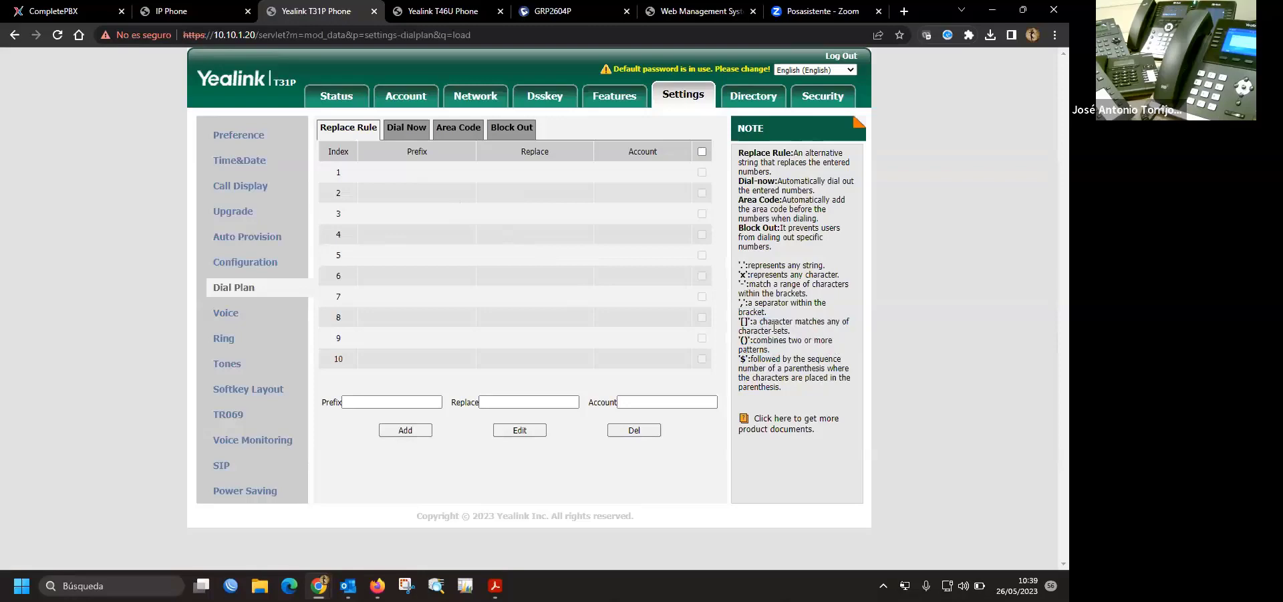